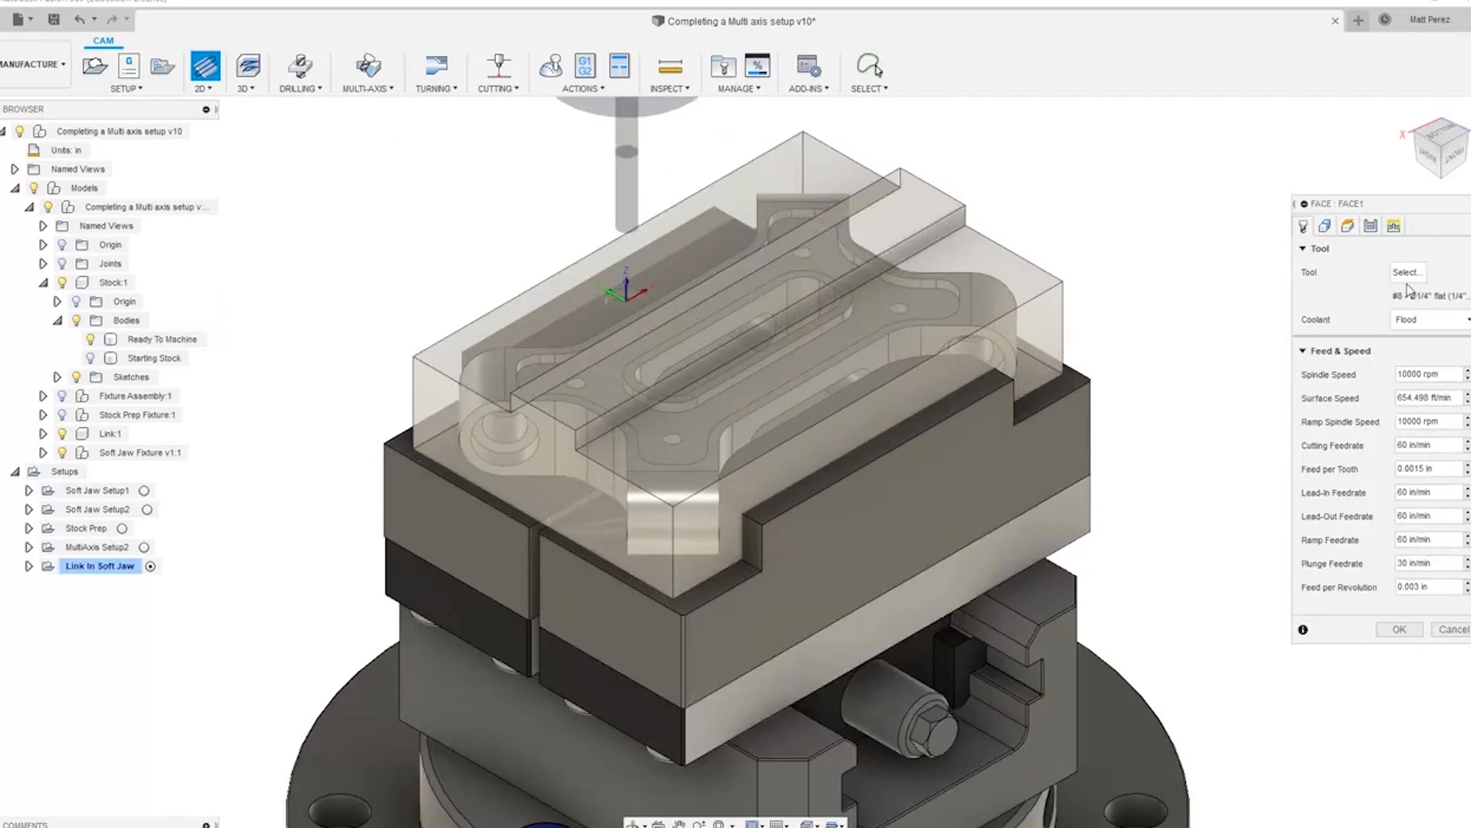
Step: Assign tool 7, the 1/2" two-flute HSS flat end mill, to the Face operation
{"action": "left_click", "coordinate": [1409, 274]}
{"action": "left_click", "coordinate": [613, 198]}
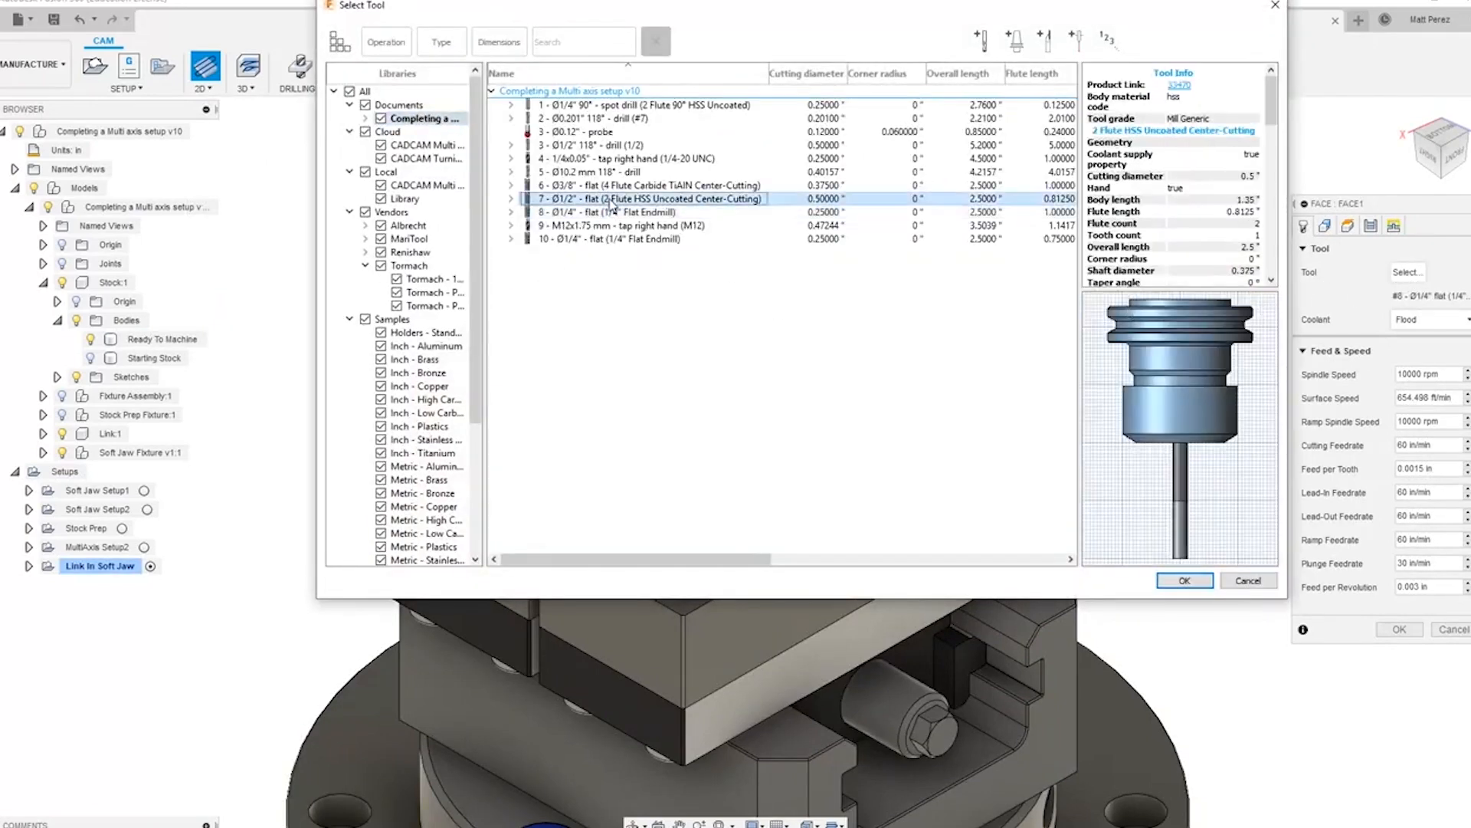
{"action": "left_click", "coordinate": [1180, 580]}
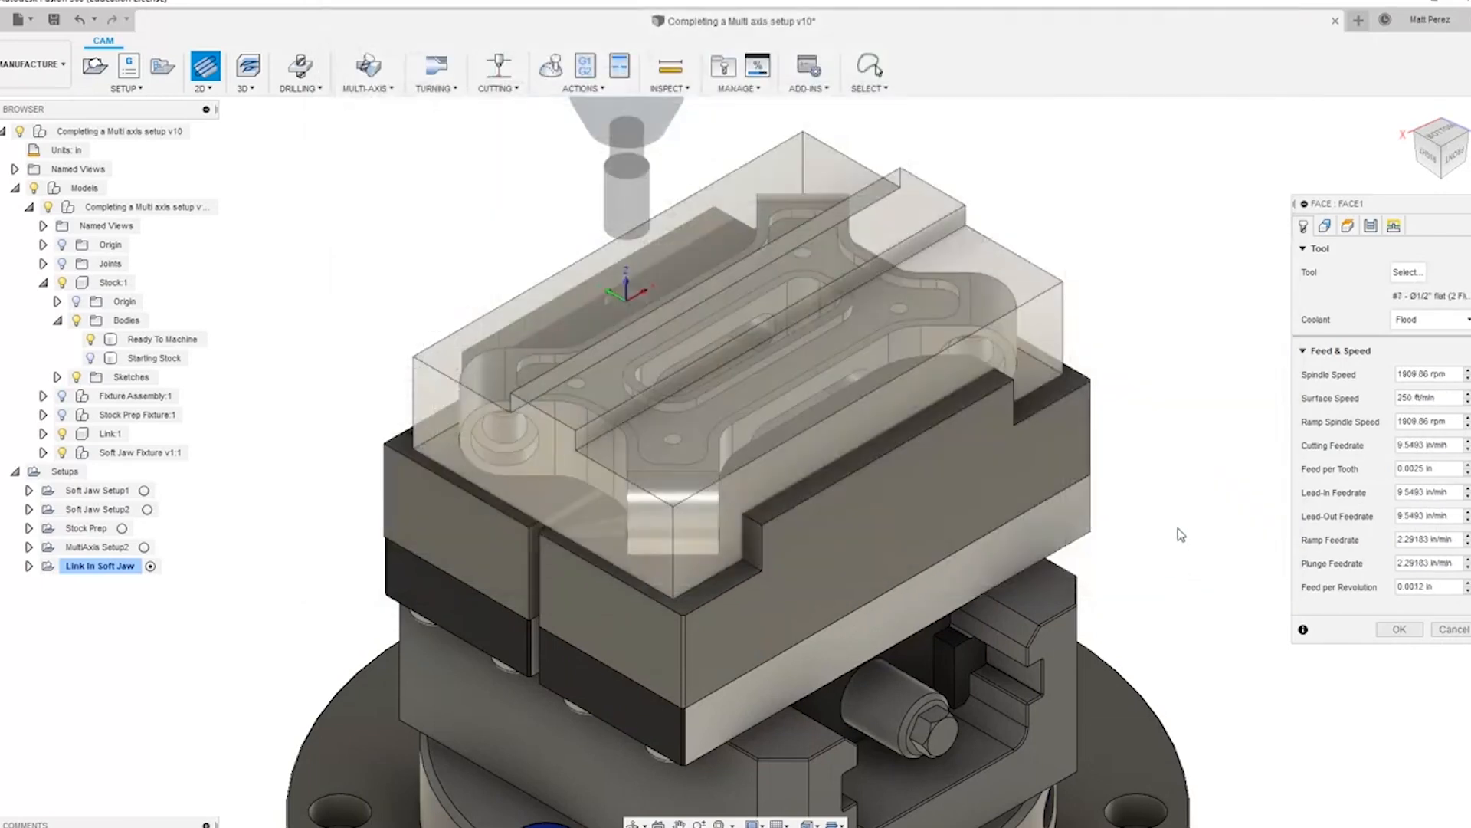
Step: Select the top outline of the raised rib on the stock as the facing stock contour
{"action": "left_click", "coordinate": [1324, 225]}
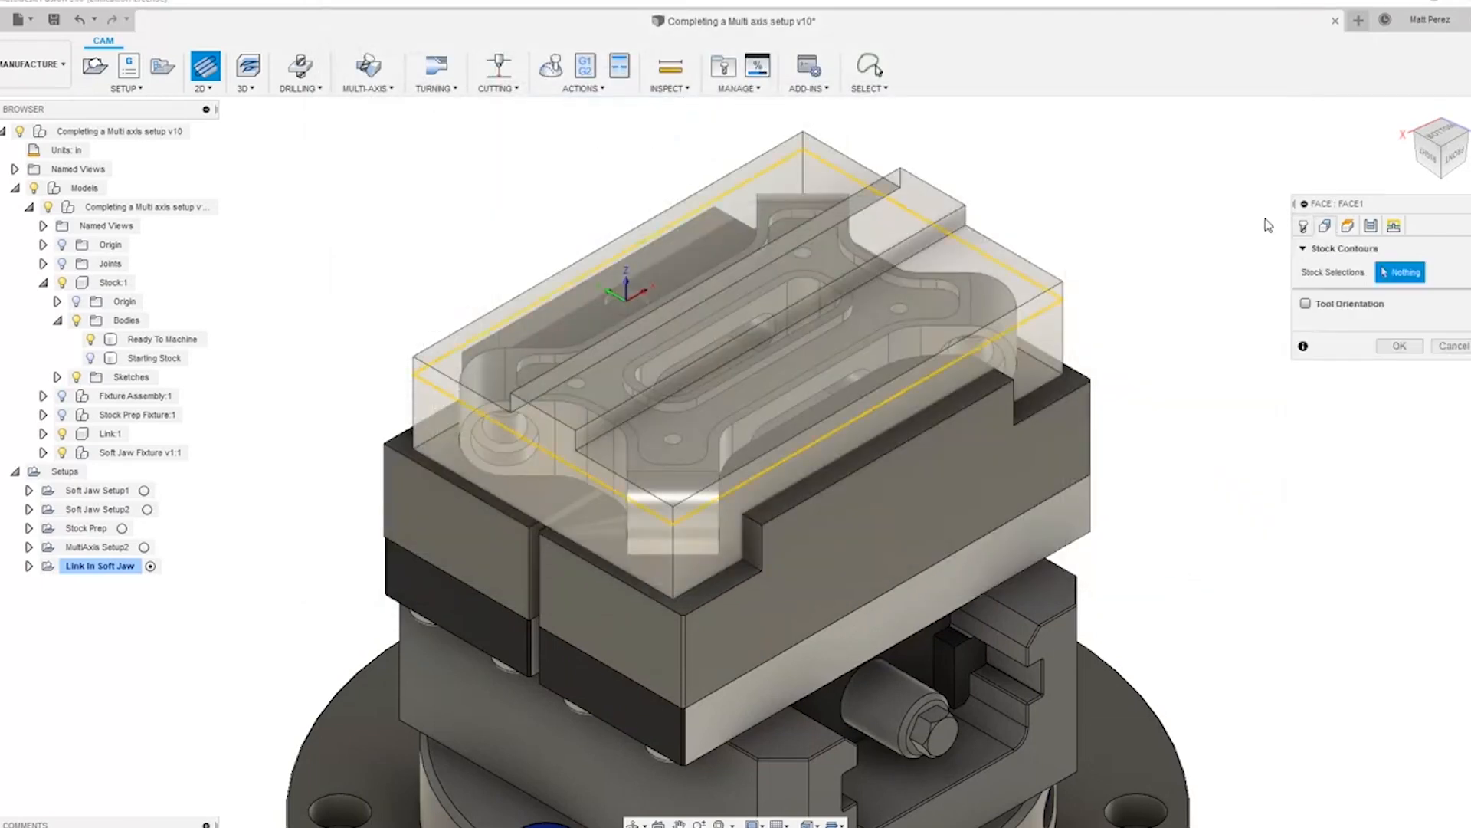
{"action": "left_click", "coordinate": [930, 192]}
{"action": "middle_click_drag", "start_coordinate": [659, 375], "coordinate": [732, 335], "text": "shift"}
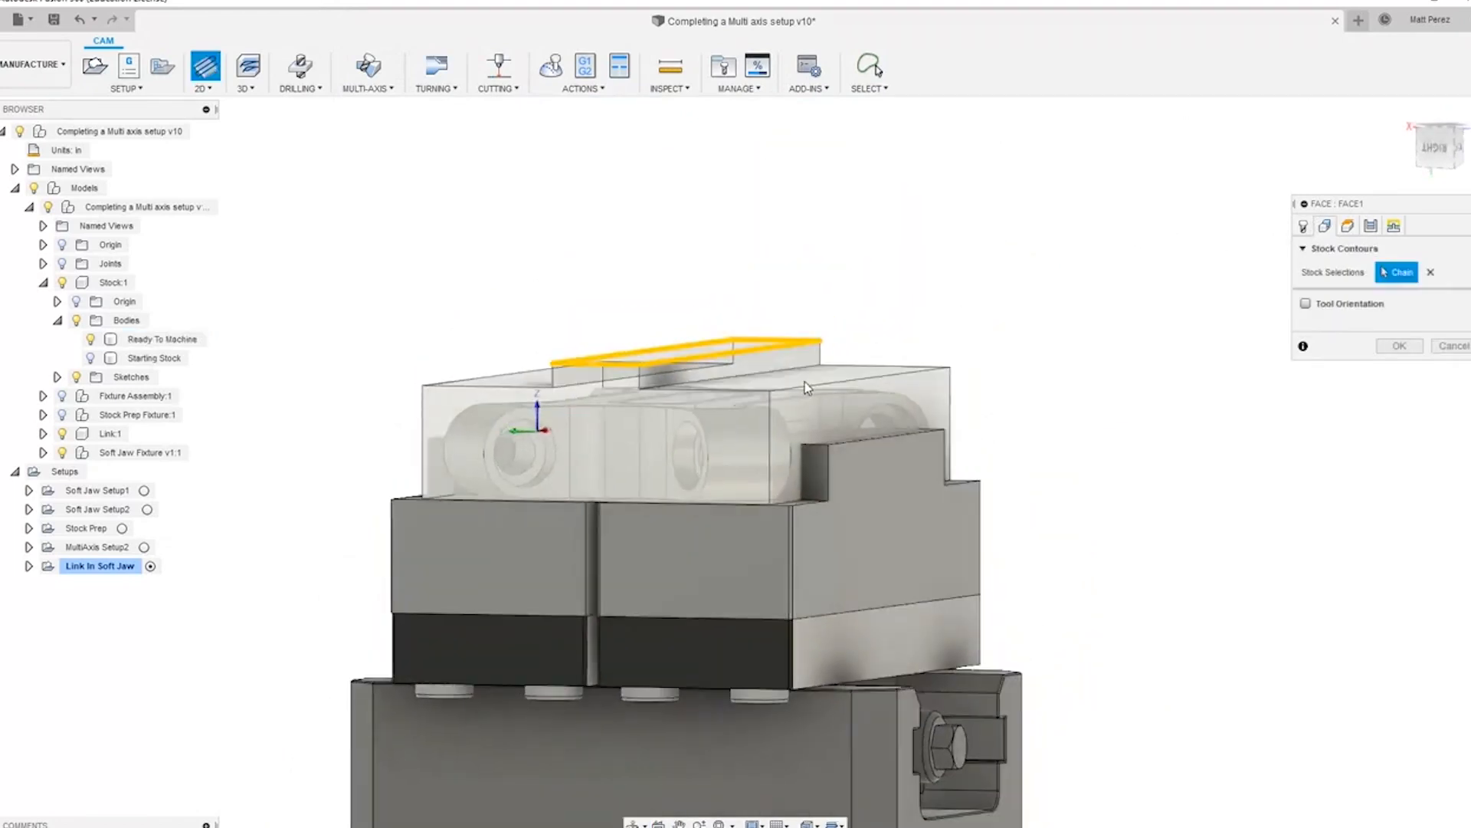
{"action": "middle_click_drag", "start_coordinate": [783, 389], "coordinate": [758, 425], "text": "shift"}
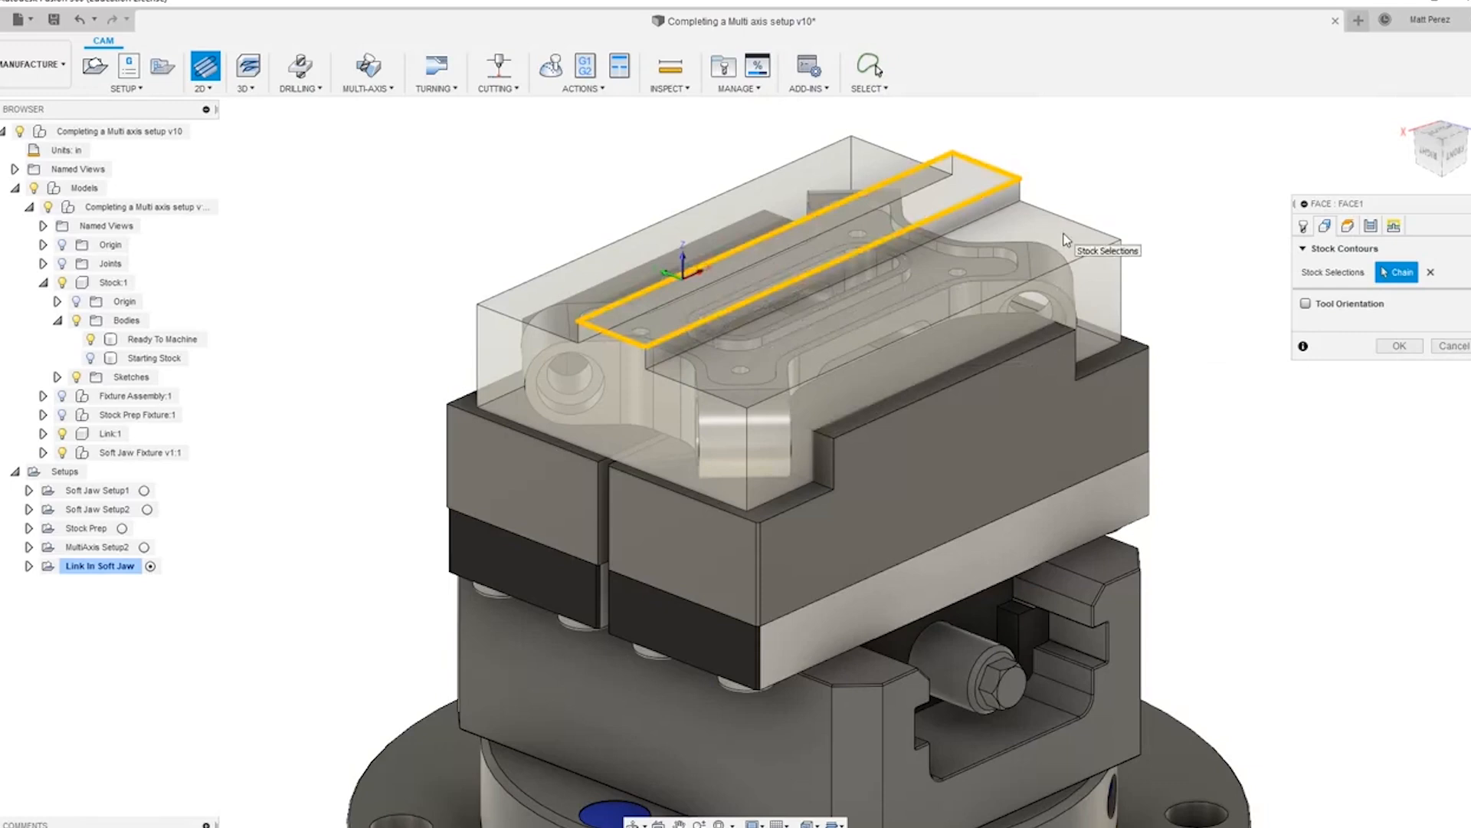
Step: Reference the bottom height from a selection, using the flat stock face beside the raised rib
{"action": "left_click", "coordinate": [1350, 226]}
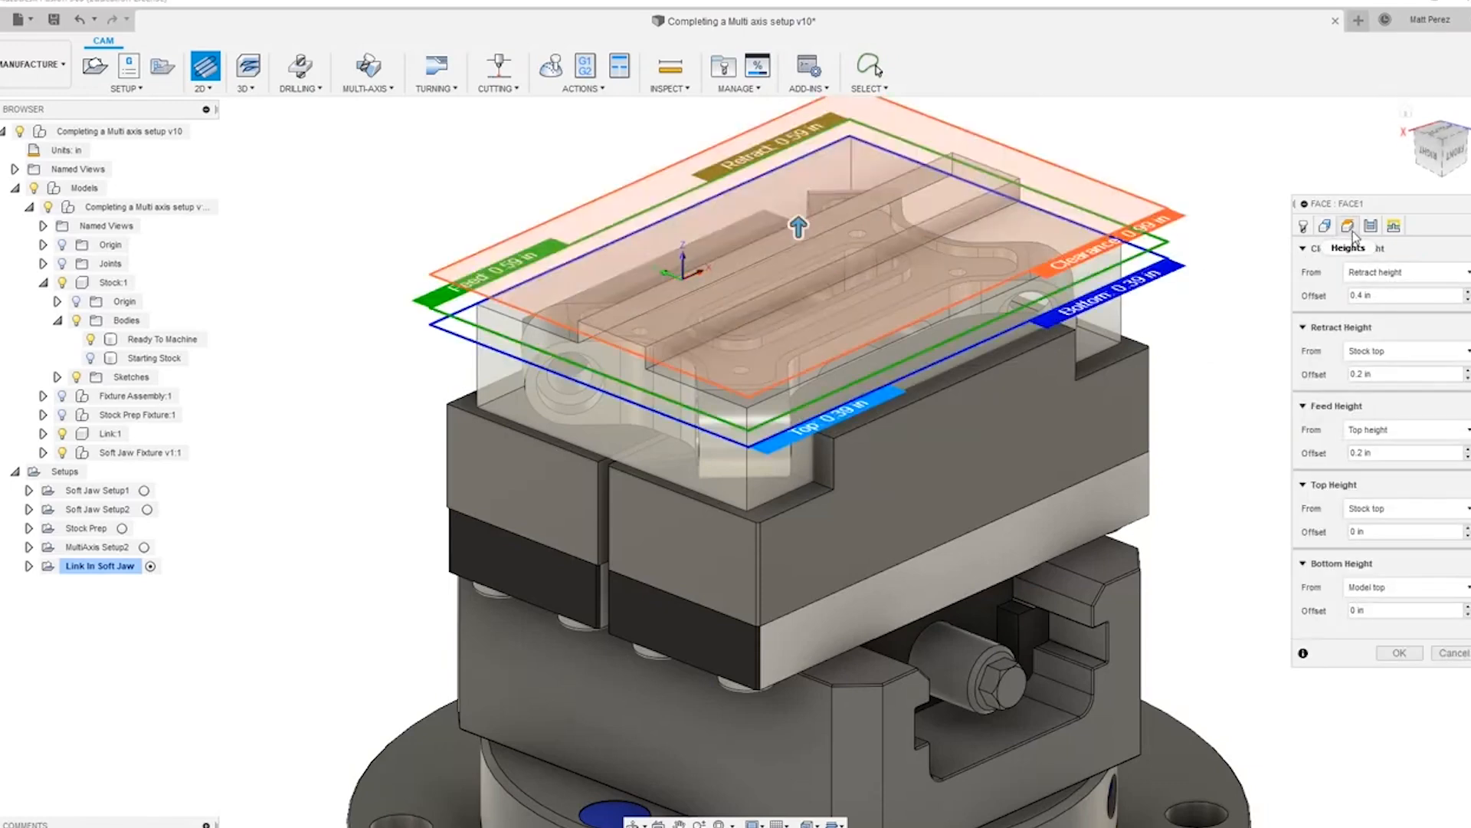
{"action": "left_click", "coordinate": [1407, 588]}
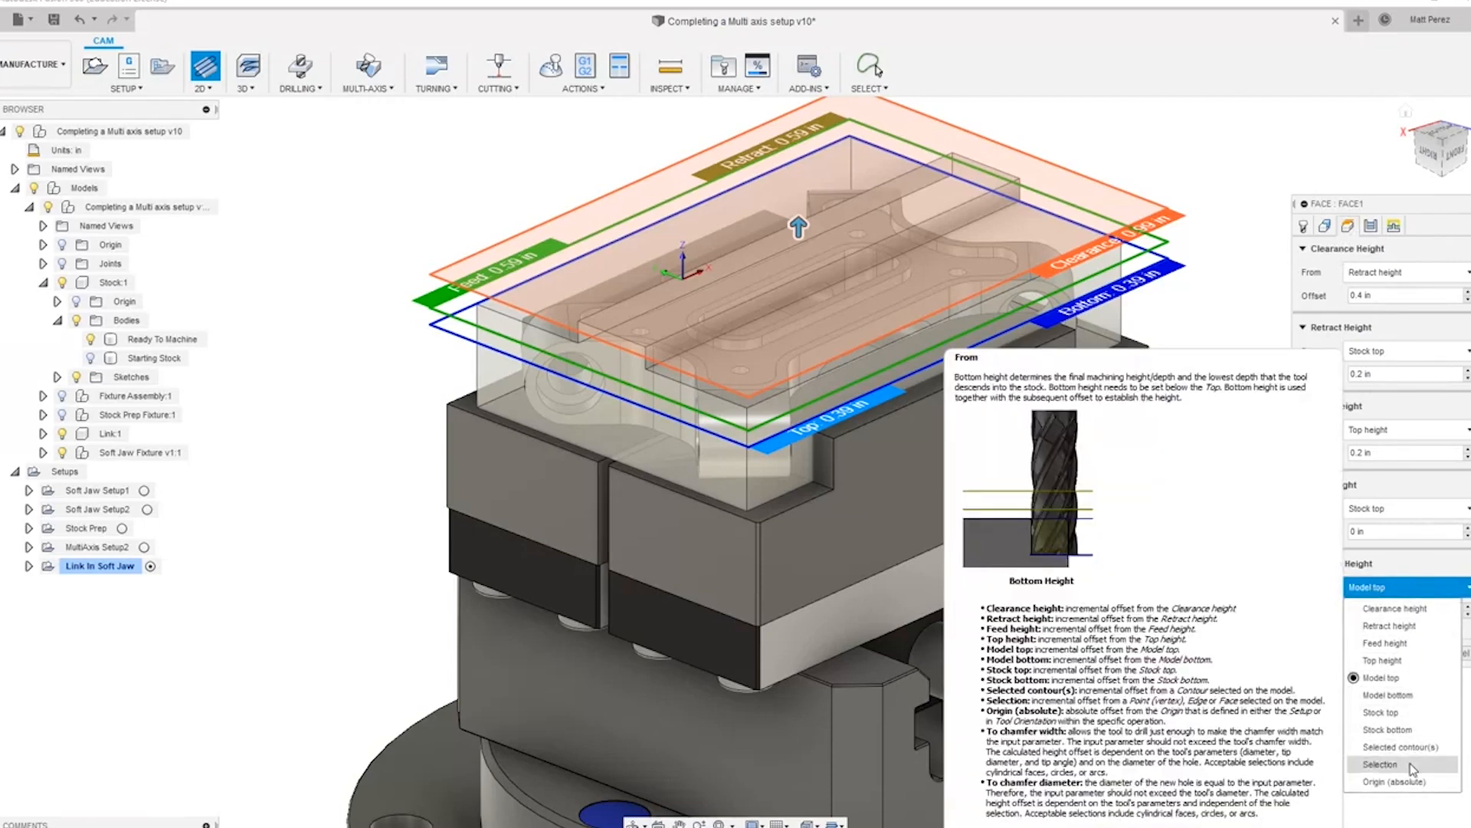
{"action": "left_click", "coordinate": [1379, 764]}
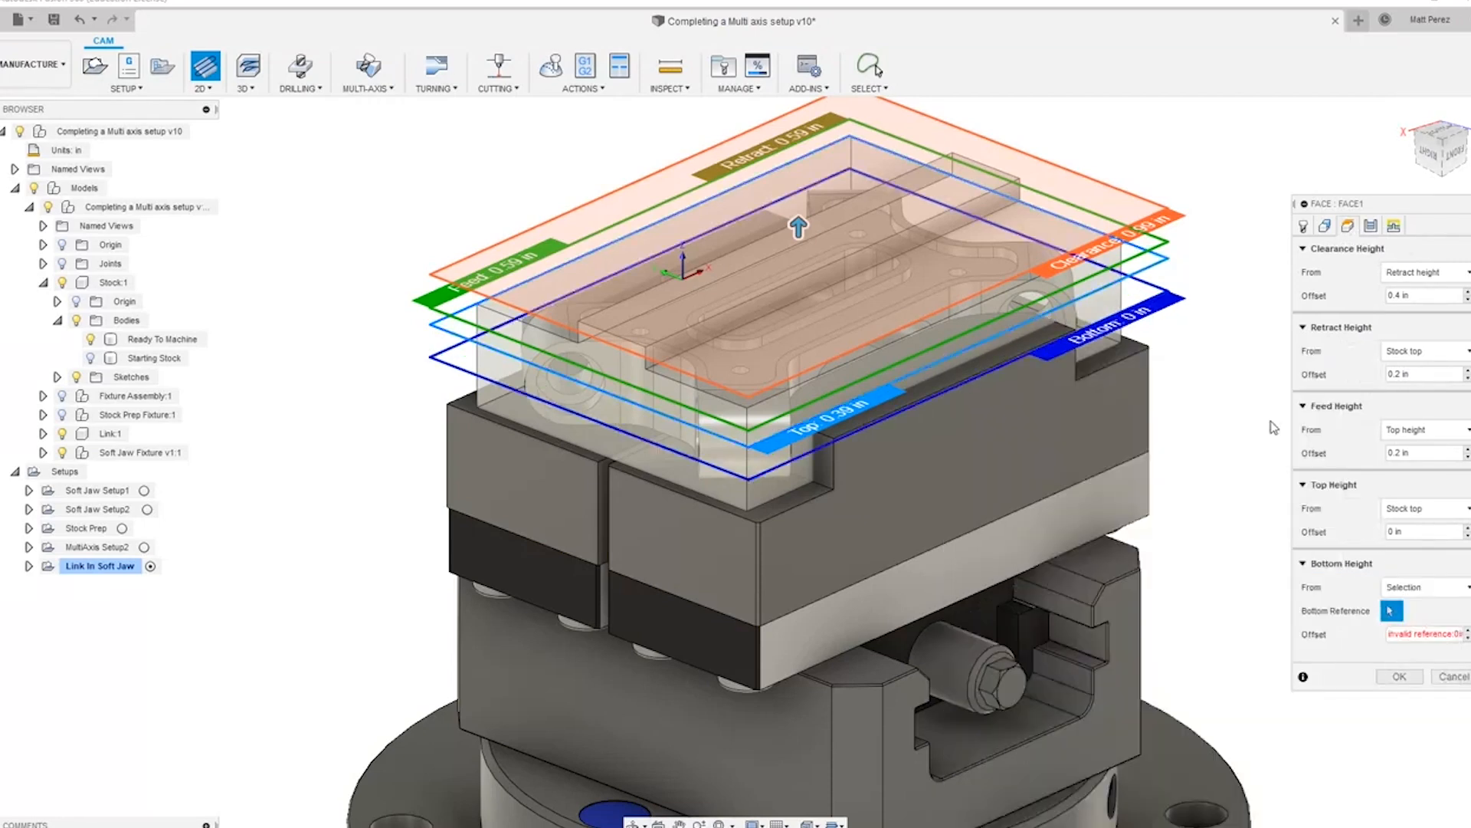
{"action": "left_click", "coordinate": [756, 338]}
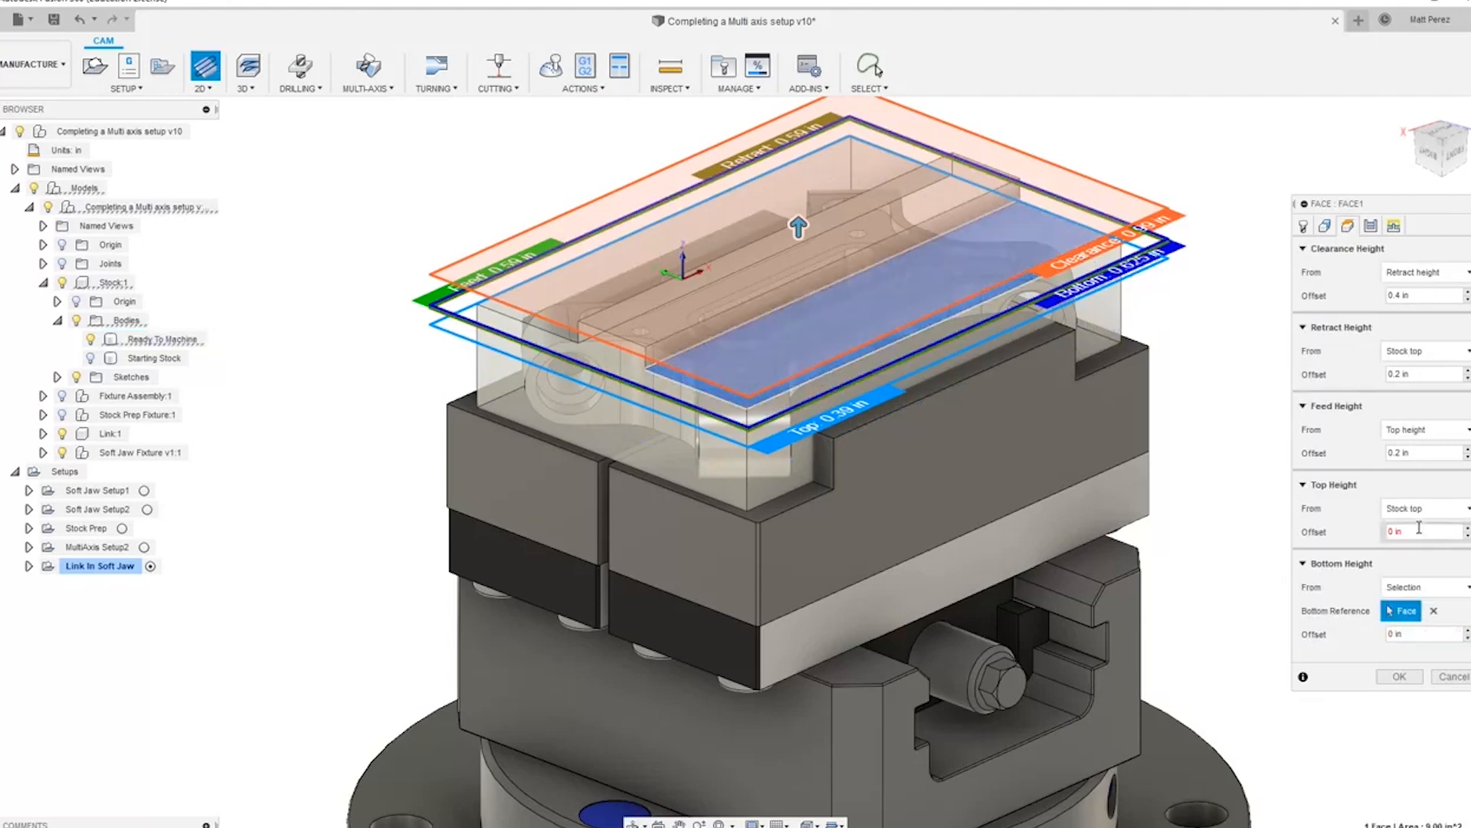
Step: Raise the clearance height offset to 0.5 in and the bottom height offset to 0.4 in
{"action": "left_click", "coordinate": [1432, 153]}
{"action": "scroll", "coordinate": [969, 160], "scroll_direction": "up", "scroll_amount": 2}
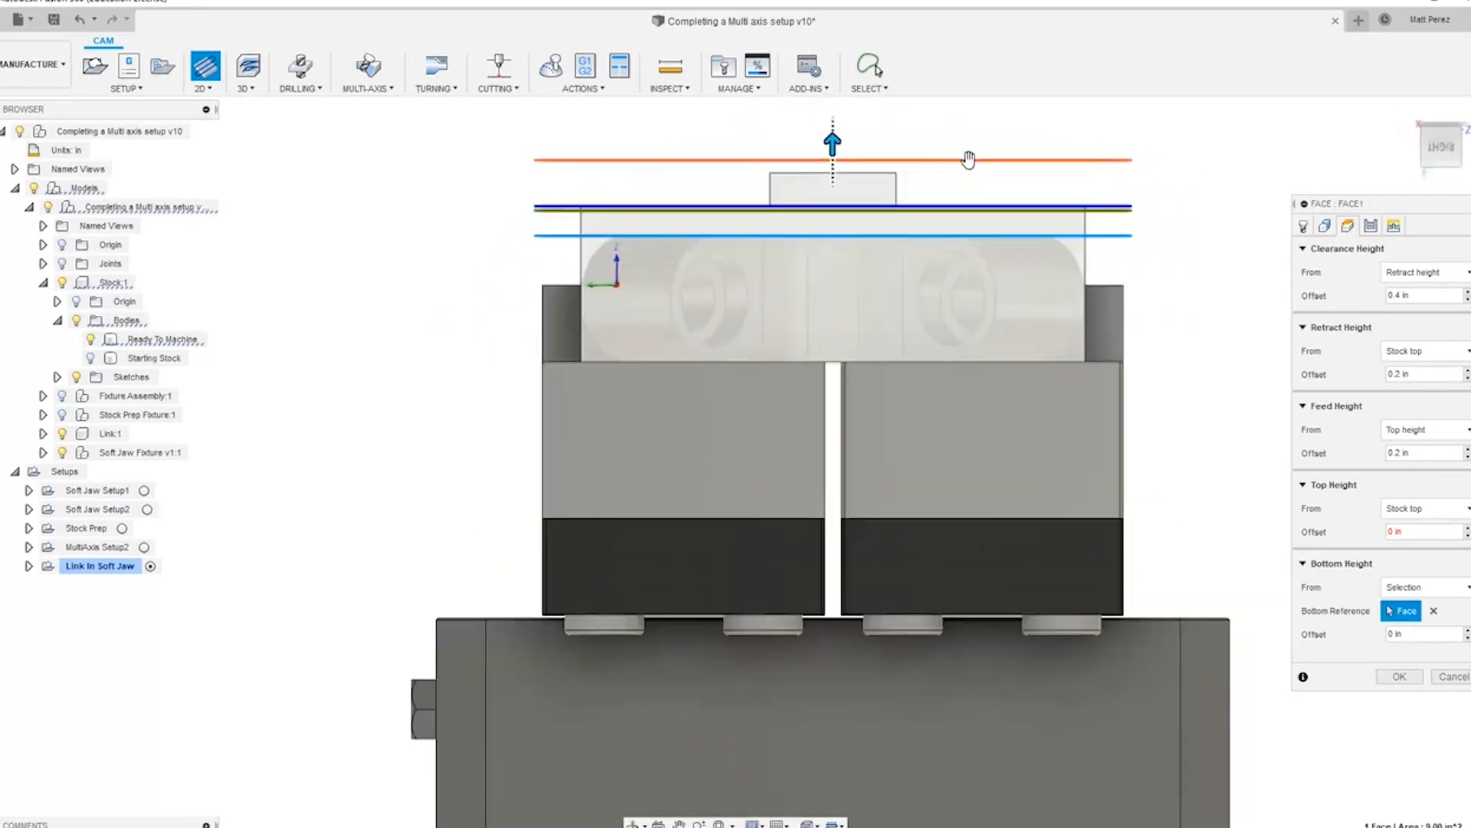
{"action": "scroll", "coordinate": [1008, 197], "scroll_direction": "up", "scroll_amount": 2}
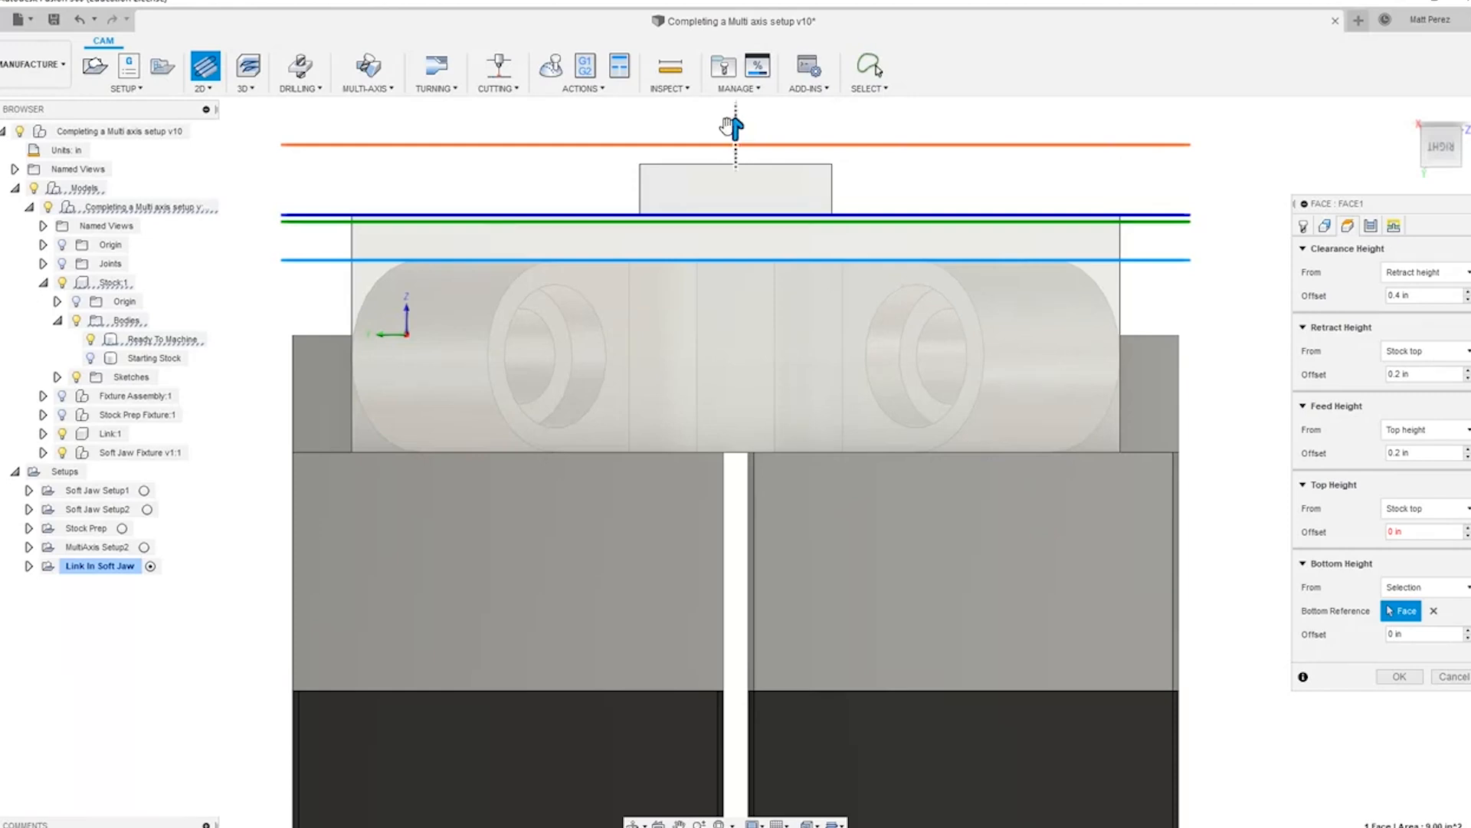
{"action": "left_click_drag", "start_coordinate": [736, 122], "coordinate": [738, 86]}
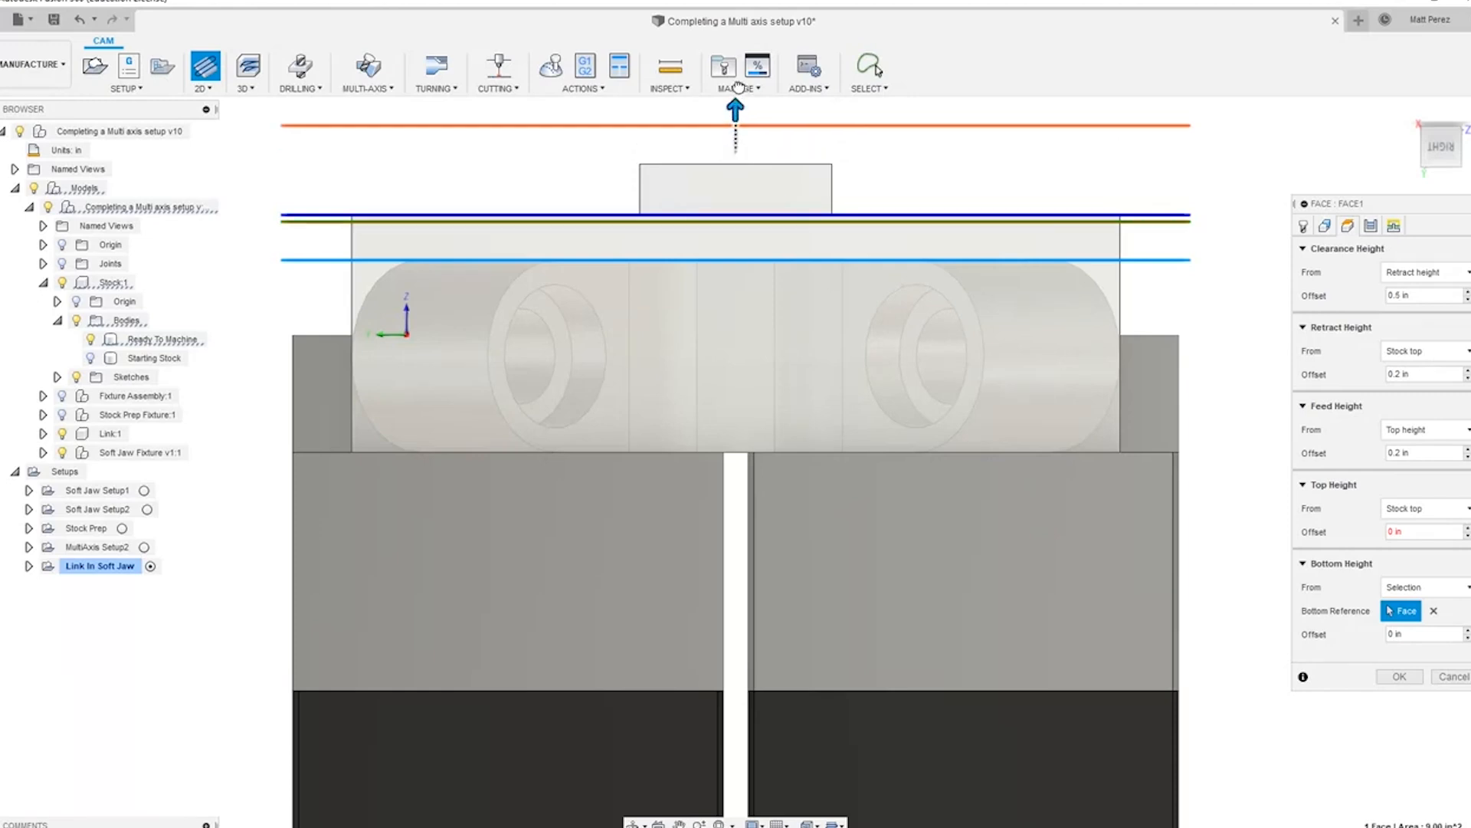
{"action": "middle_click_drag", "start_coordinate": [873, 151], "coordinate": [874, 201]}
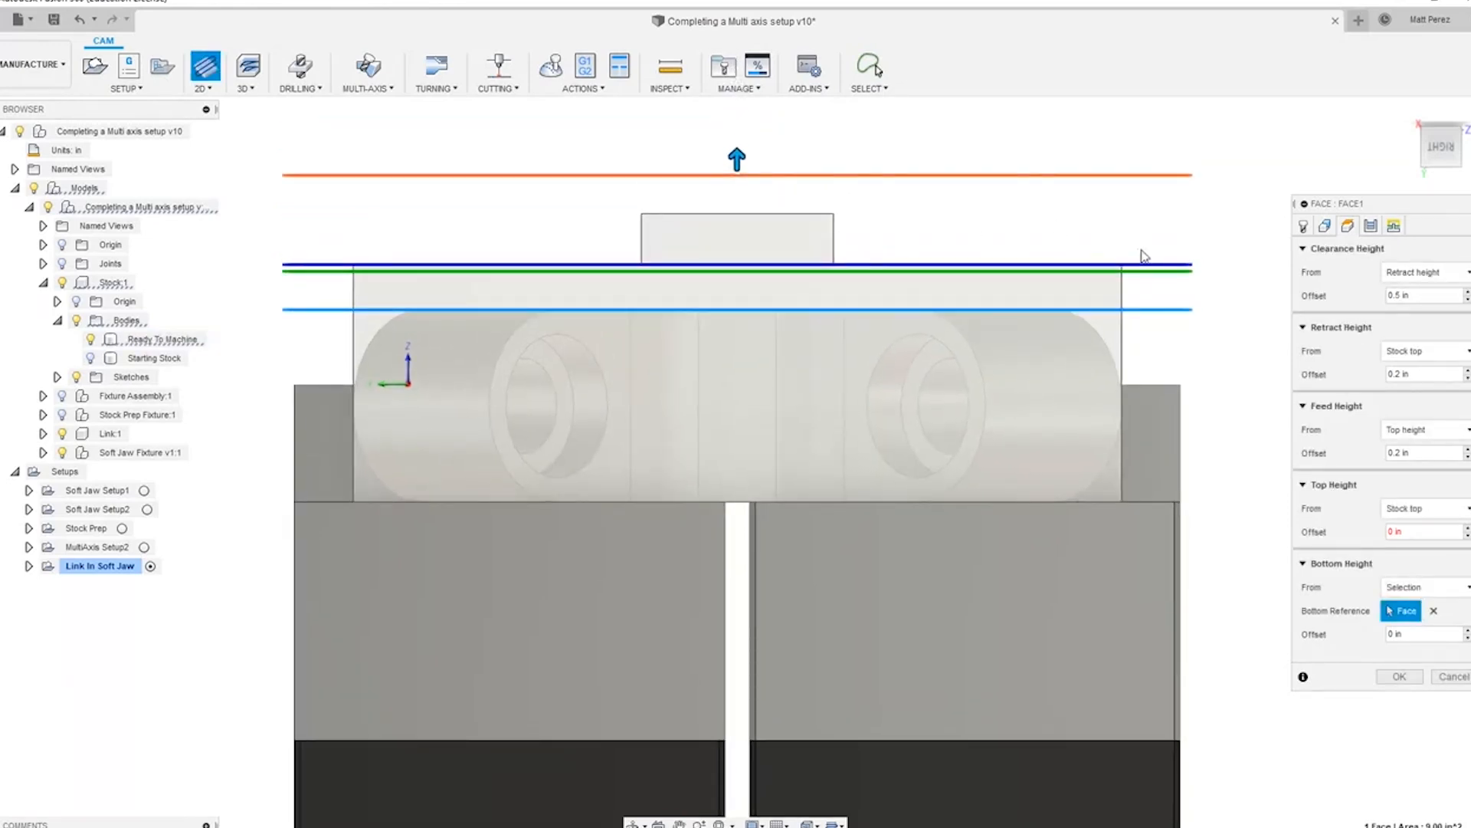
{"action": "left_click_drag", "start_coordinate": [830, 253], "coordinate": [825, 181]}
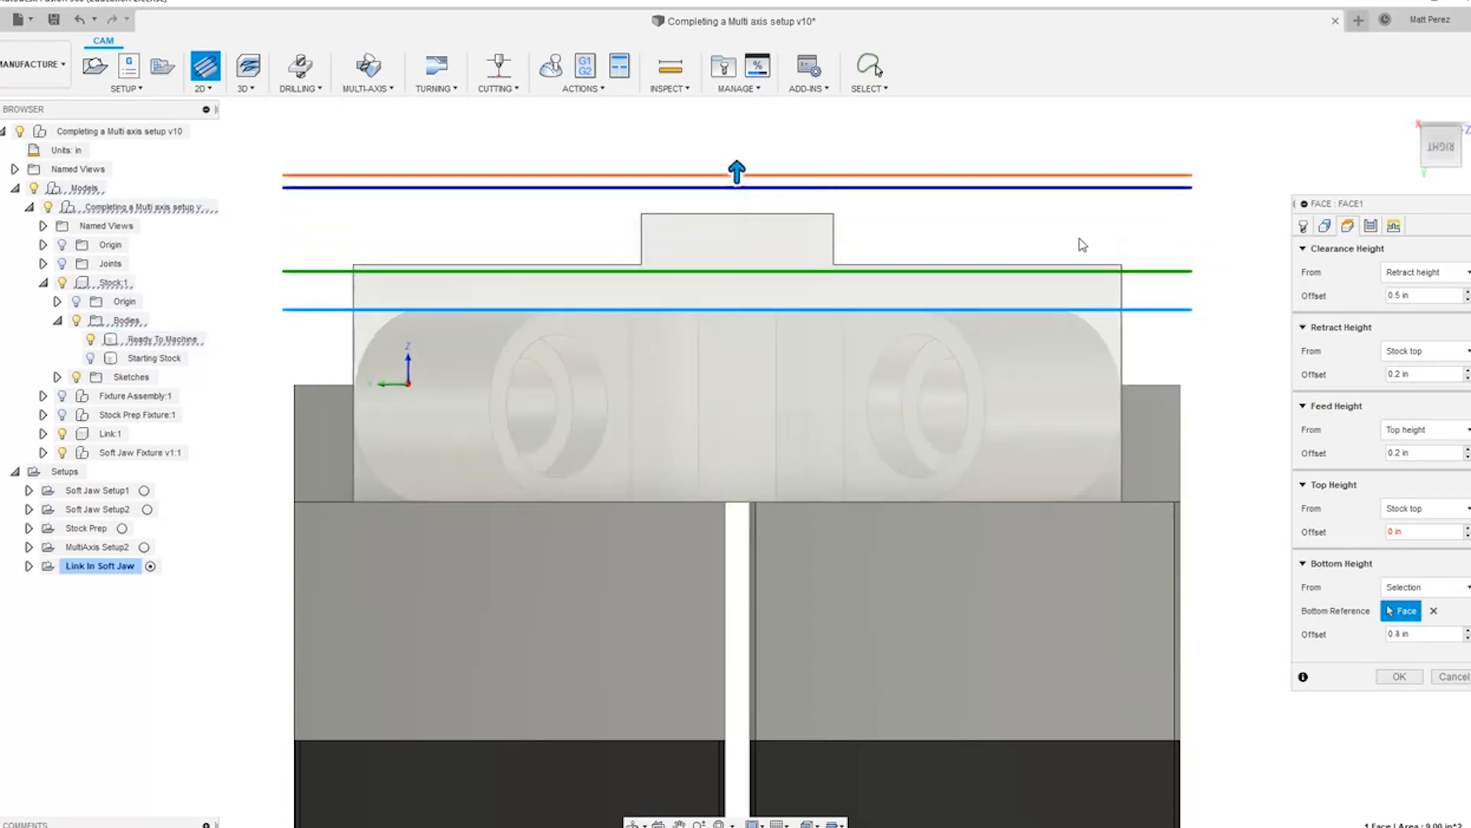
Step: Set the retract height offset to 0.5 in and the clearance height offset to 0.2 in
{"action": "left_click", "coordinate": [1136, 268]}
{"action": "left_click_drag", "start_coordinate": [736, 253], "coordinate": [738, 193]}
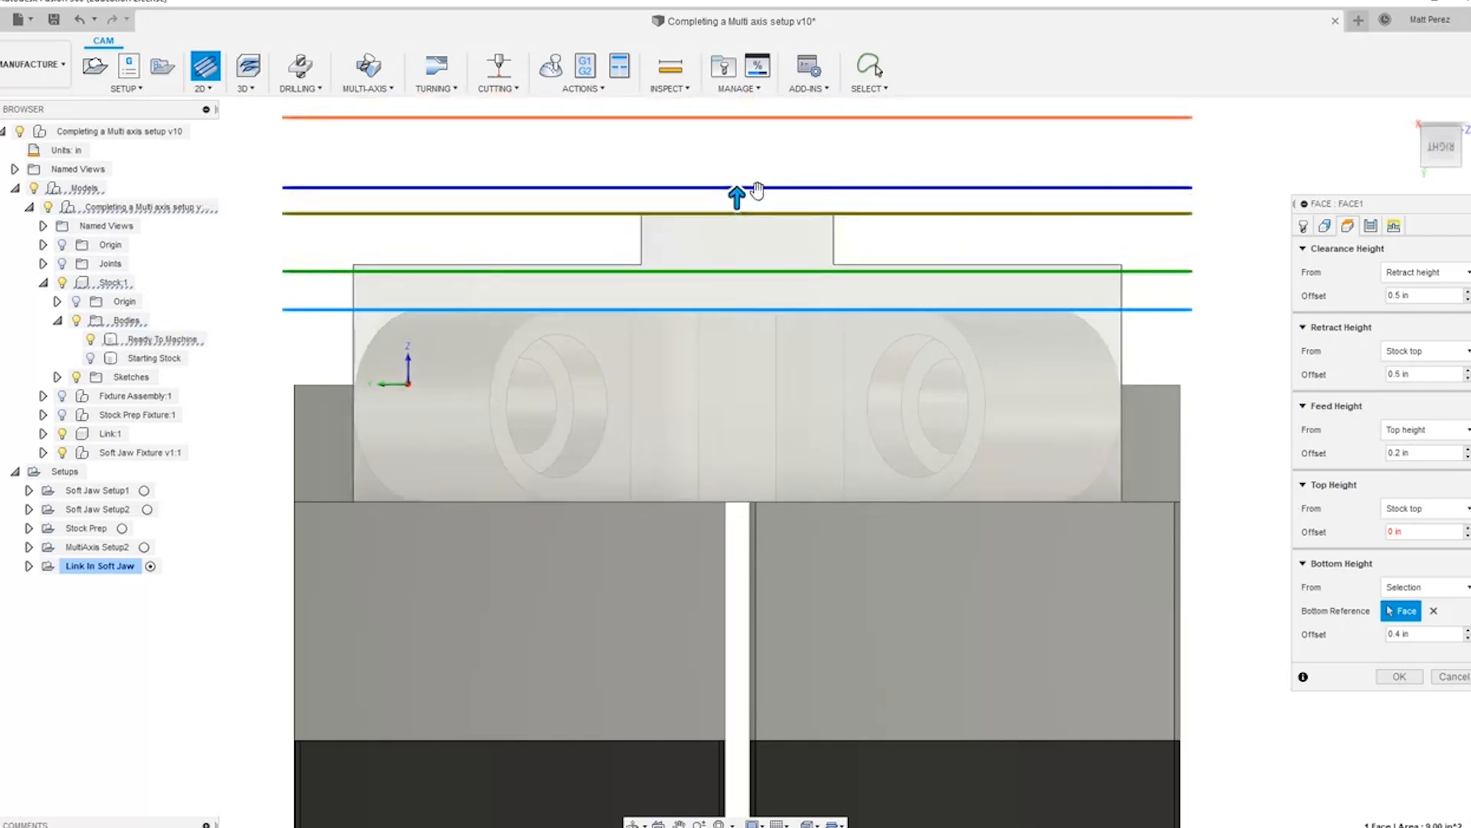
{"action": "left_click", "coordinate": [990, 116]}
{"action": "left_click_drag", "start_coordinate": [737, 105], "coordinate": [738, 158]}
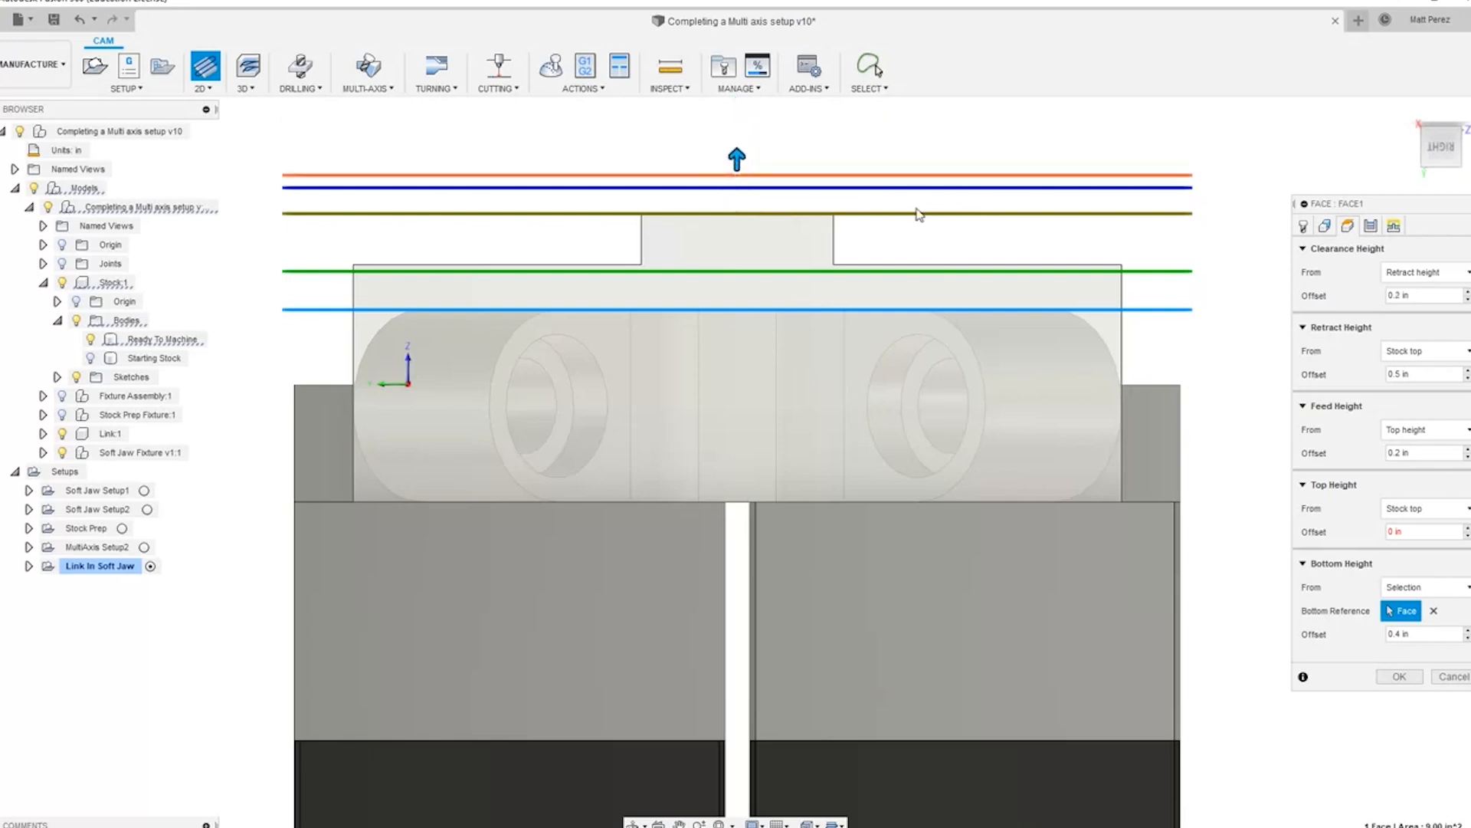
Step: Raise the retract height offset to 0.6 in and the feed height offset to 0.5 in
{"action": "left_click_drag", "start_coordinate": [739, 196], "coordinate": [738, 177]}
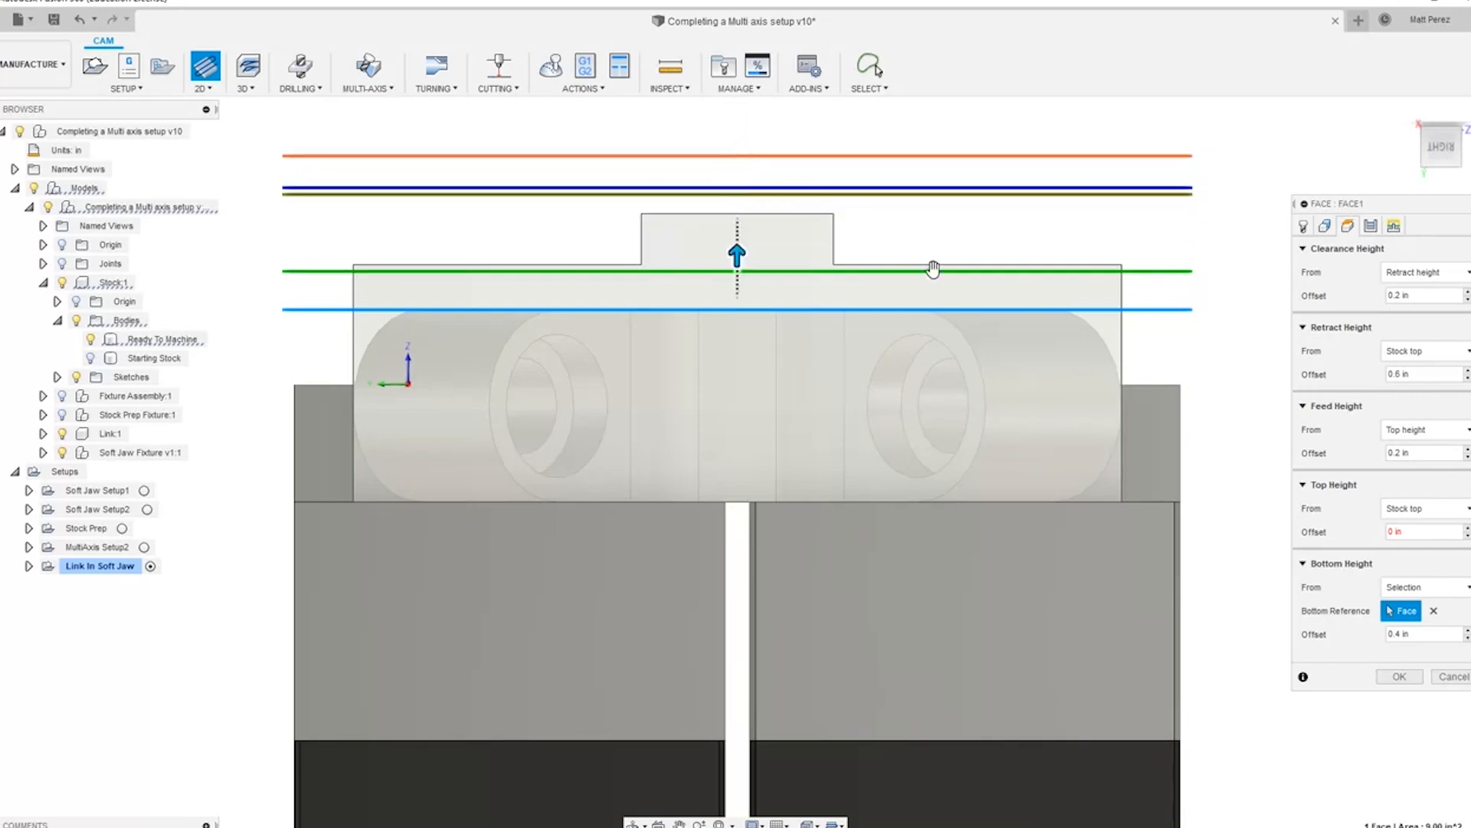
{"action": "left_click_drag", "start_coordinate": [738, 257], "coordinate": [710, 207]}
{"action": "scroll", "coordinate": [771, 195], "scroll_direction": "up", "scroll_amount": 5}
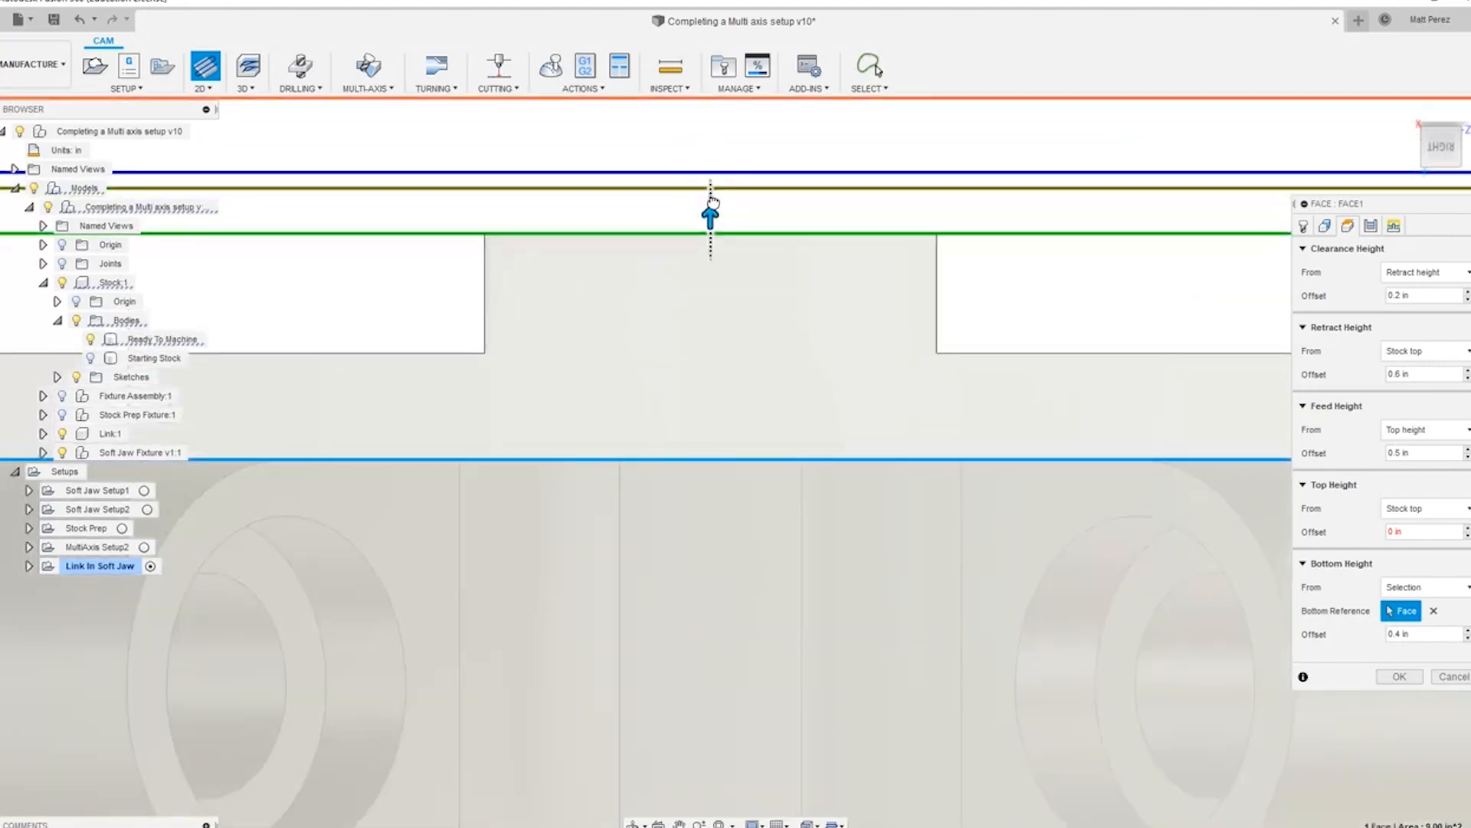
{"action": "scroll", "coordinate": [908, 221], "scroll_direction": "up", "scroll_amount": 3}
Step: Reference the top height from the bottom height instead of the stock top
{"action": "middle_click_drag", "start_coordinate": [965, 292], "coordinate": [953, 306], "text": "shift"}
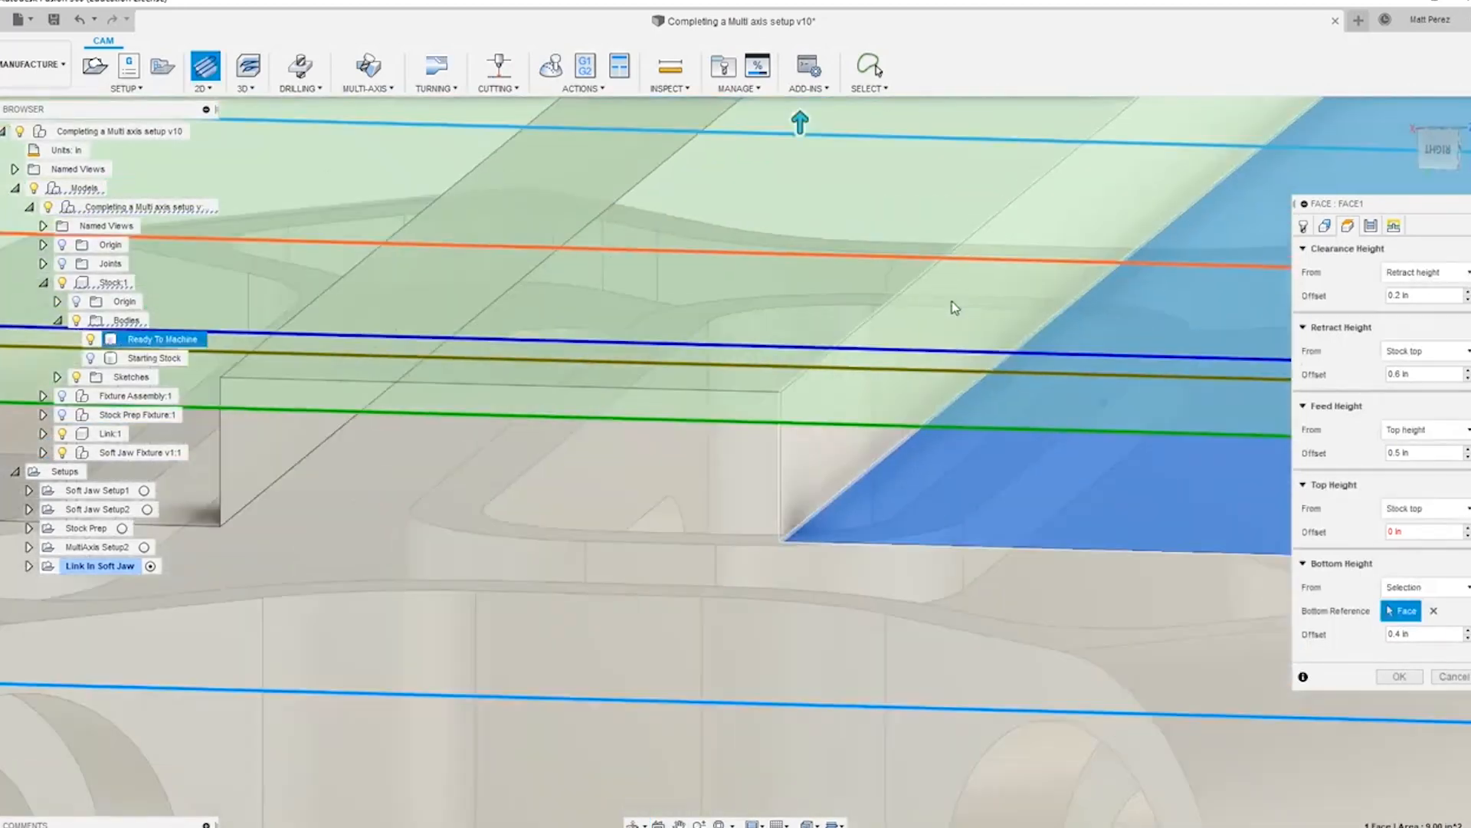
{"action": "scroll", "coordinate": [937, 320], "scroll_direction": "down", "scroll_amount": 10}
{"action": "middle_click_drag", "start_coordinate": [740, 333], "coordinate": [741, 352], "text": "shift"}
{"action": "scroll", "coordinate": [741, 352], "scroll_direction": "up", "scroll_amount": 6}
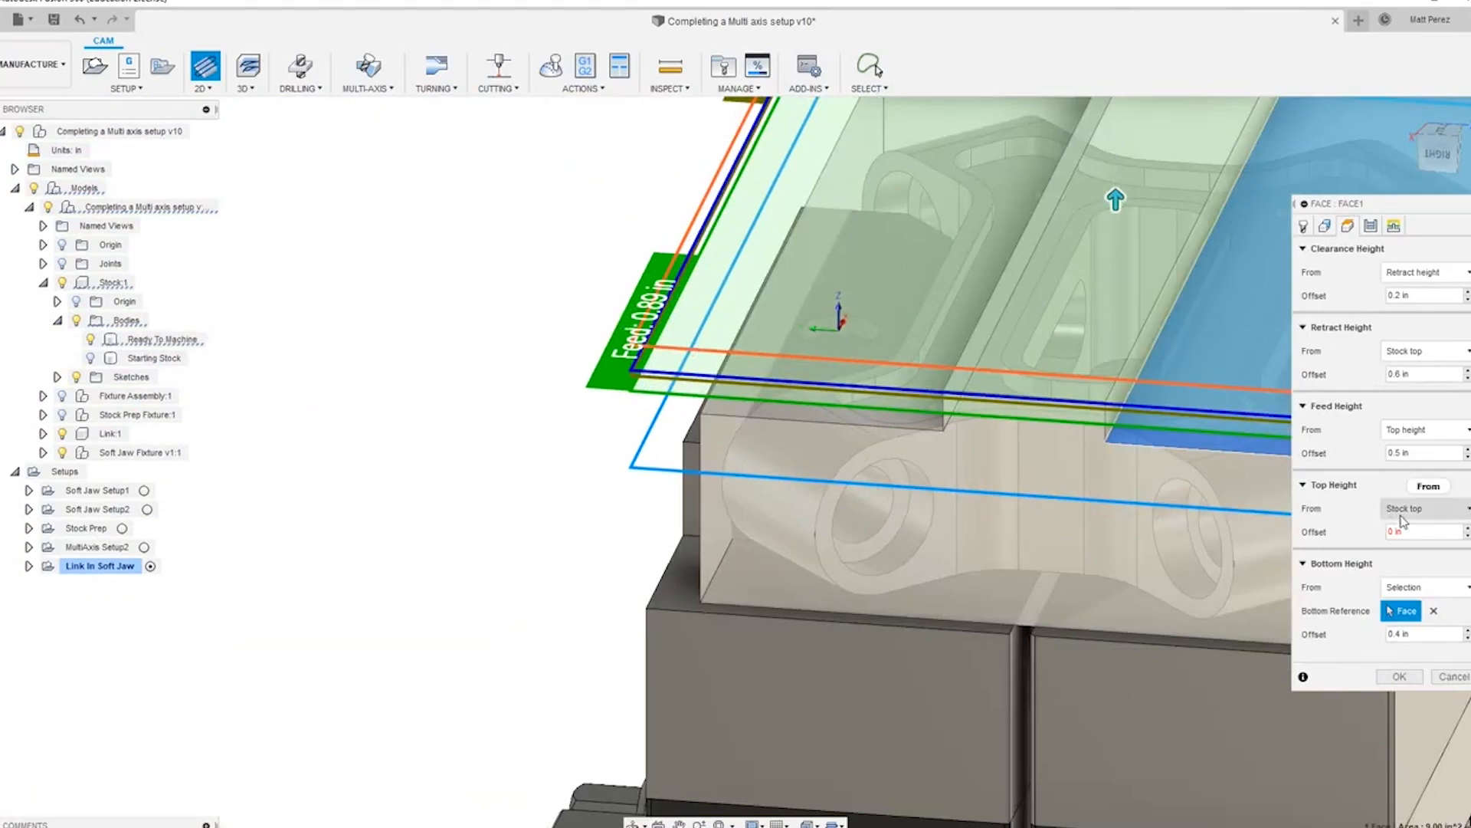
{"action": "left_click", "coordinate": [1434, 534]}
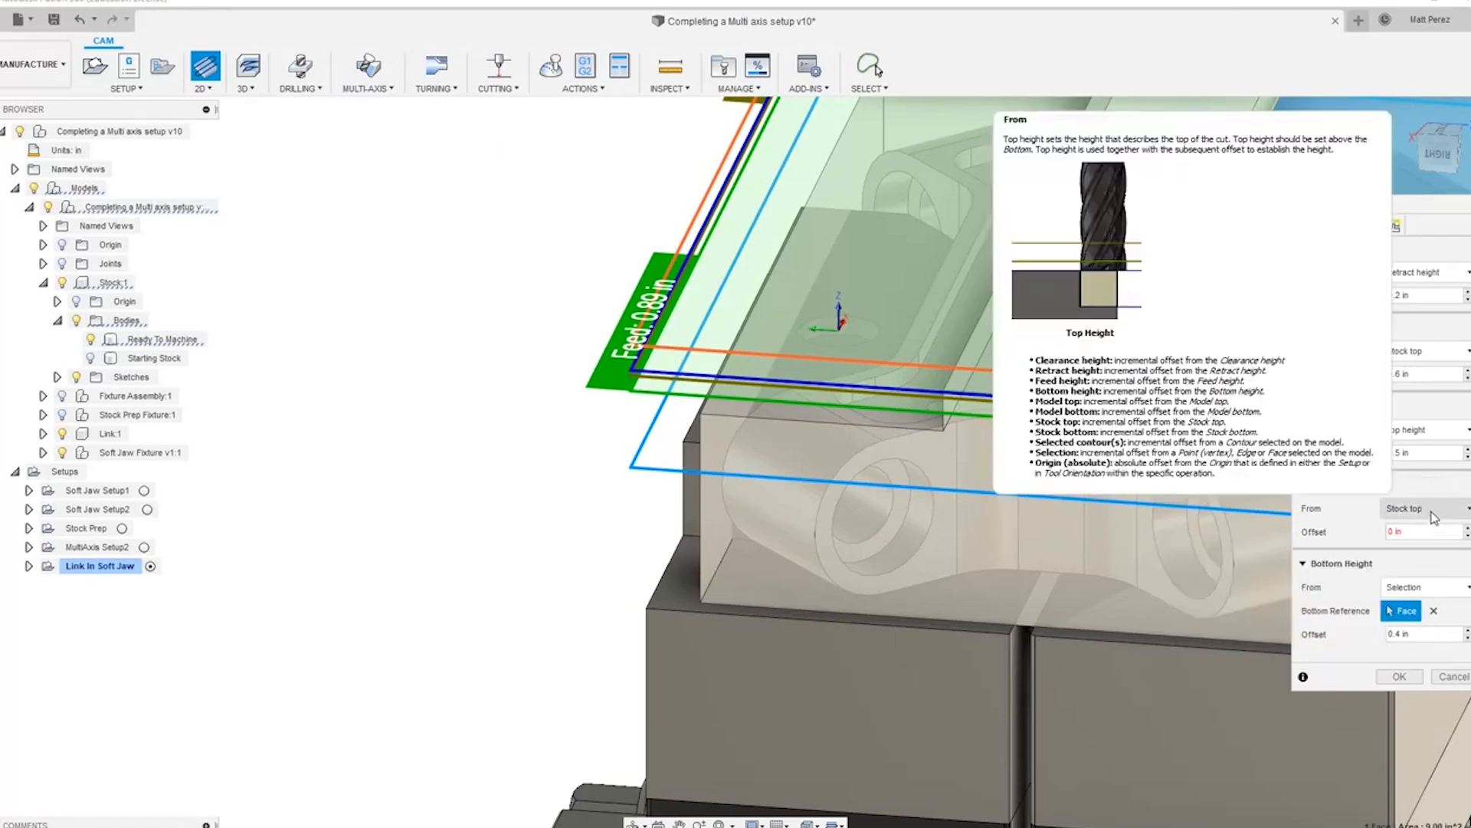
{"action": "left_click", "coordinate": [1432, 509]}
{"action": "left_click", "coordinate": [1417, 582]}
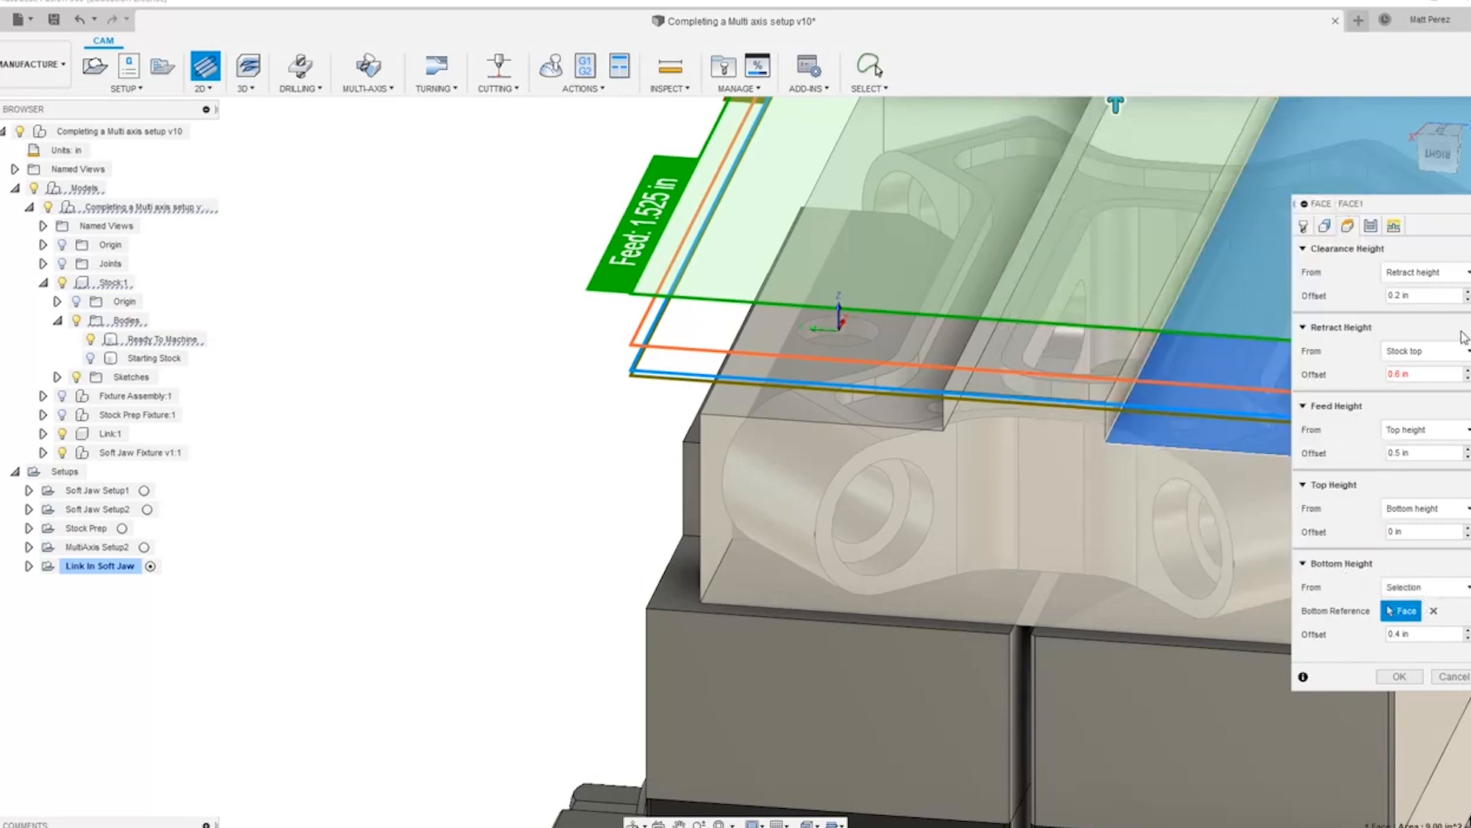
Step: Reference the retract height from the bottom height and set its offset to 0.5 in
{"action": "left_click", "coordinate": [1452, 354]}
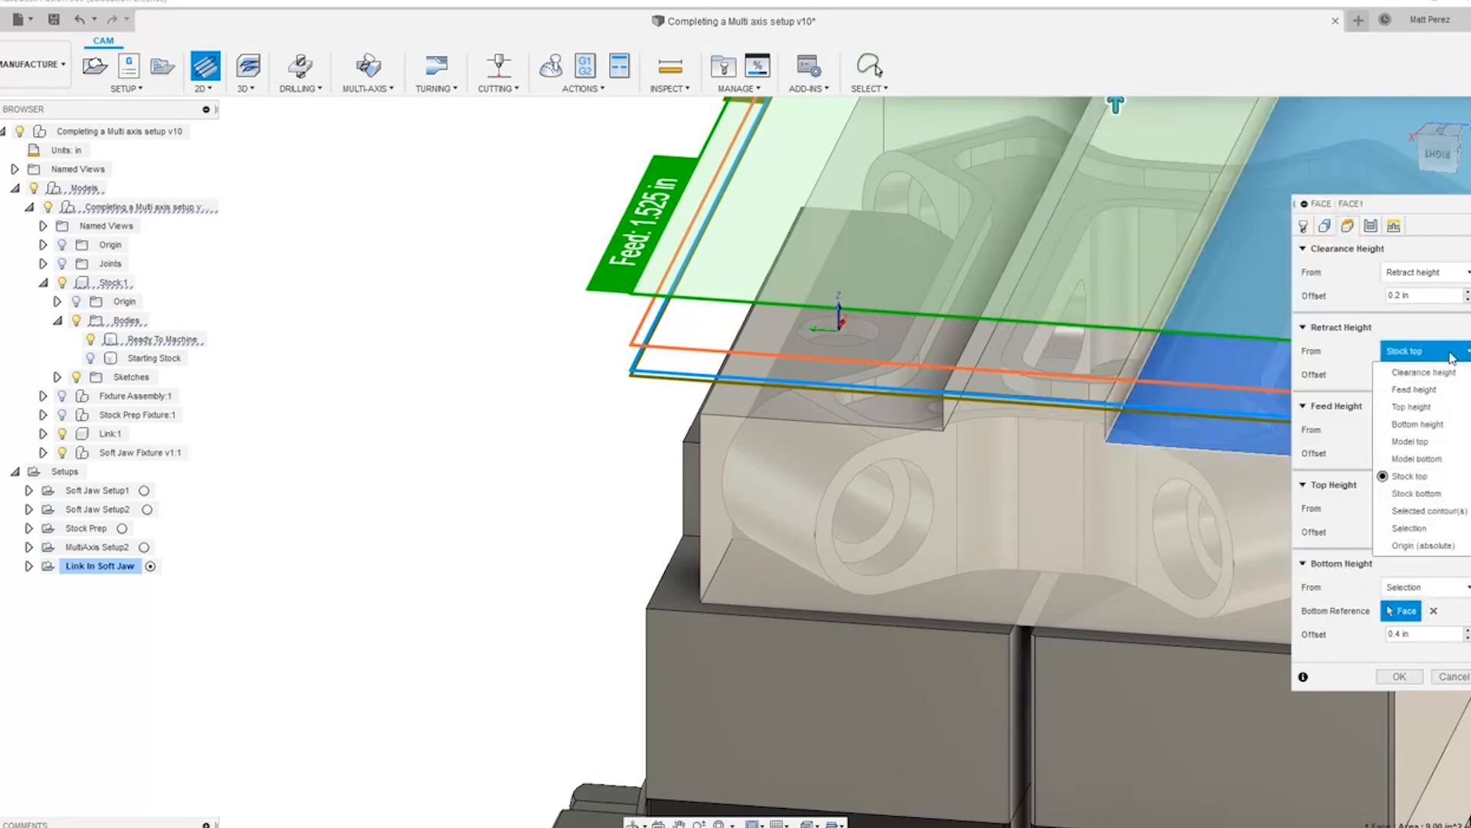
{"action": "left_click", "coordinate": [1418, 424]}
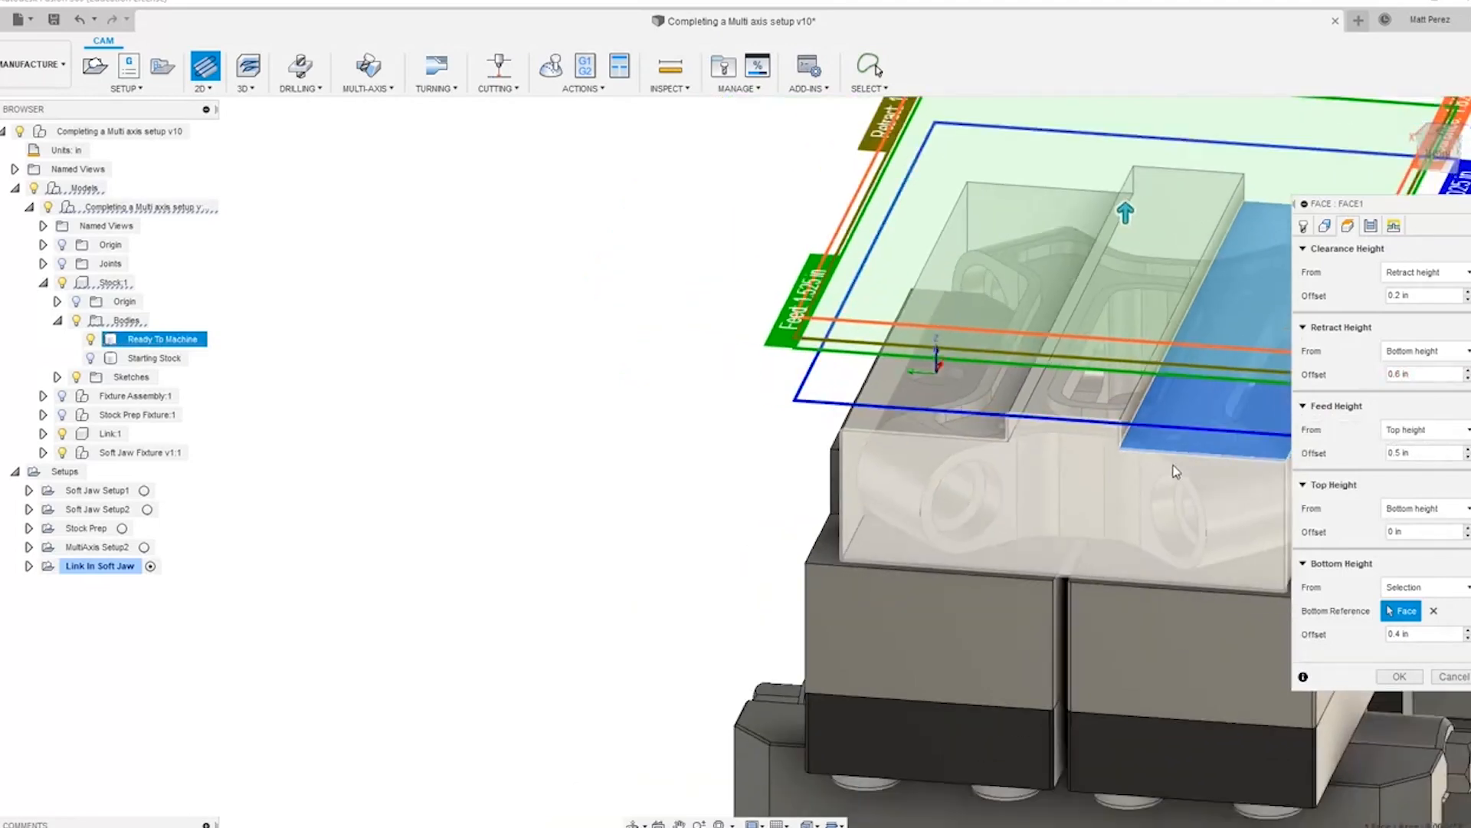
{"action": "left_click", "coordinate": [1444, 157]}
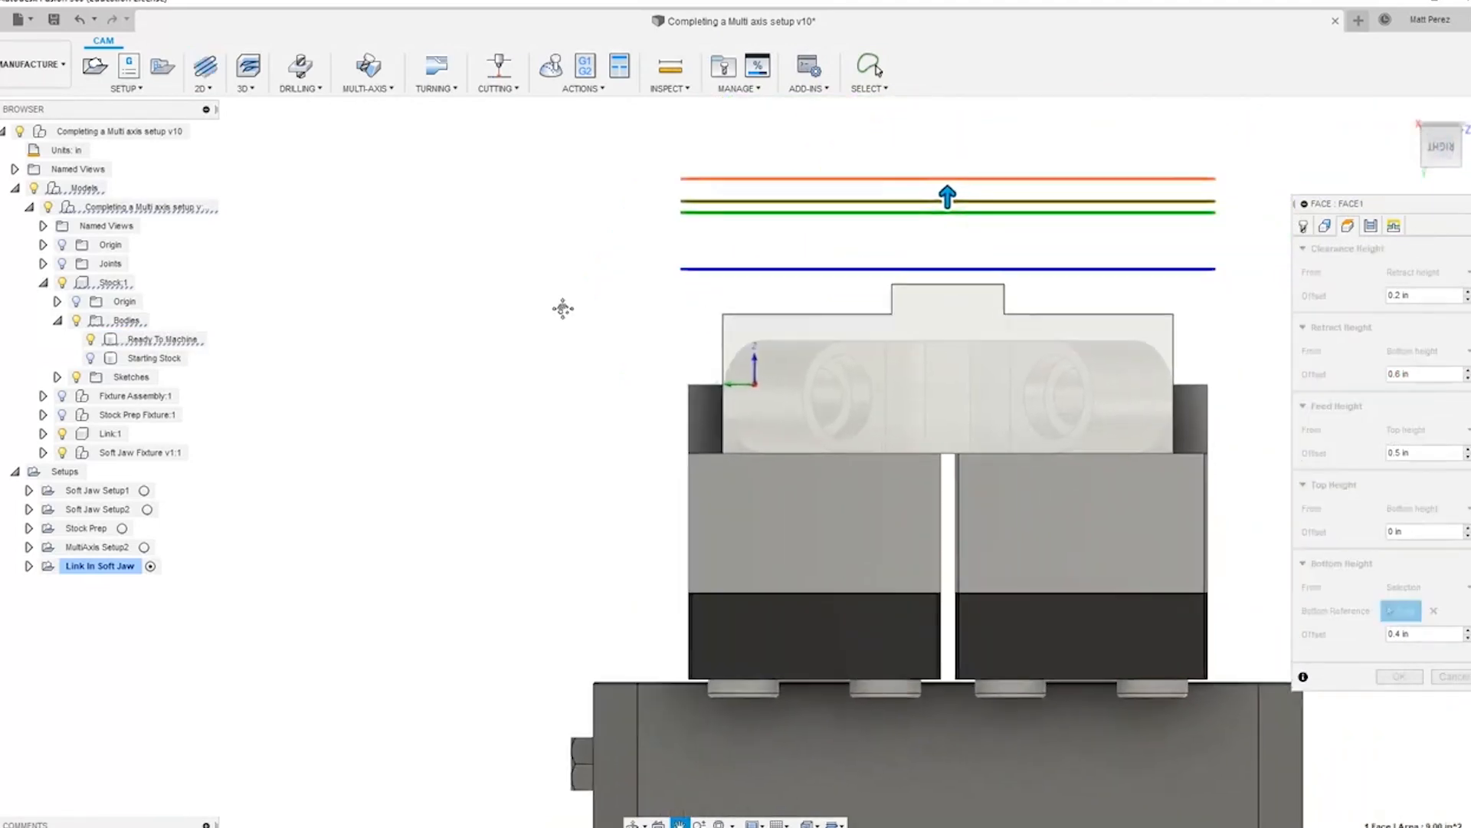
{"action": "middle_click_drag", "start_coordinate": [1136, 270], "coordinate": [655, 291], "text": "shift"}
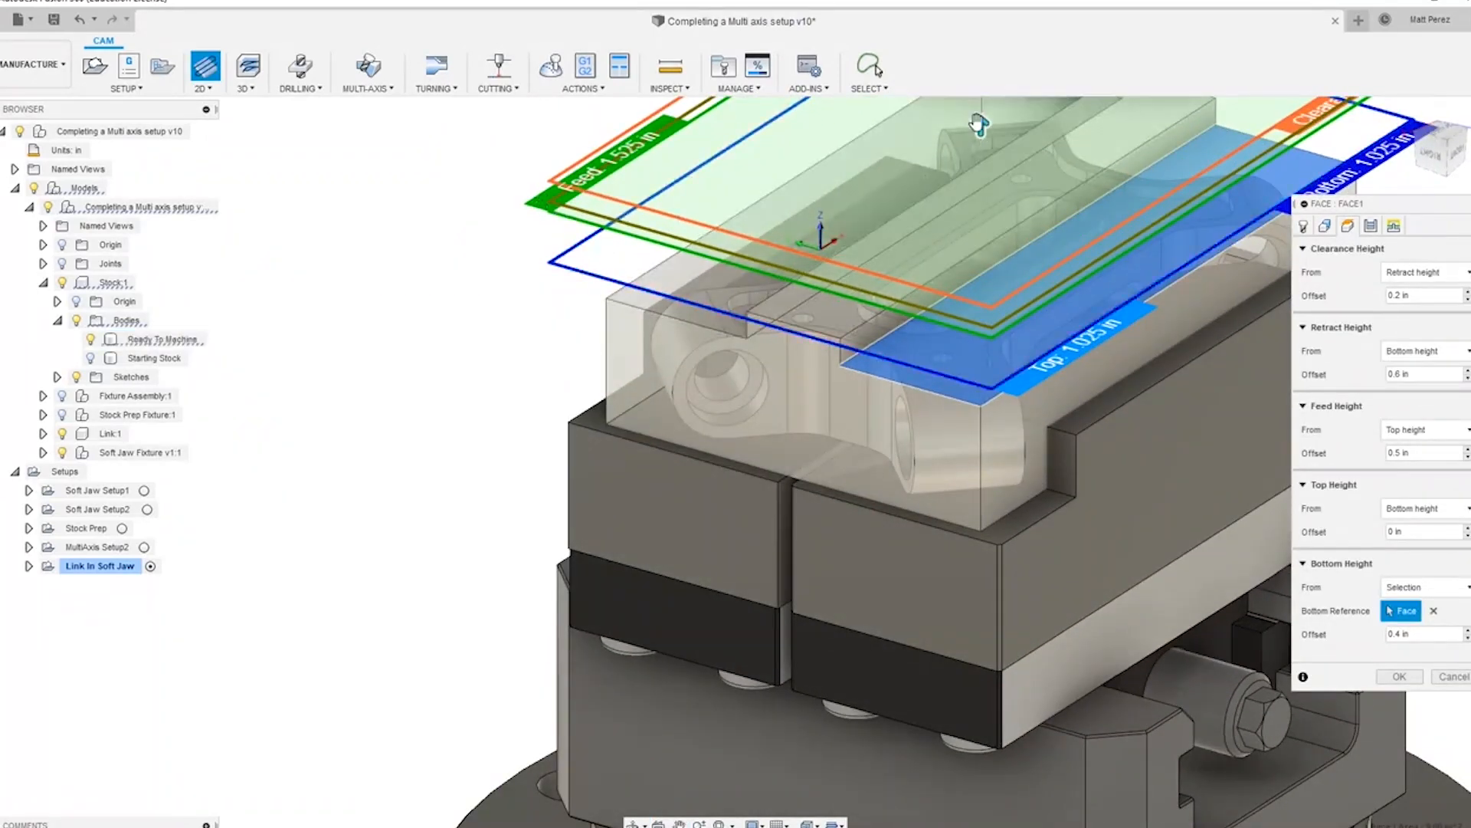
{"action": "mouse_move", "coordinate": [975, 127]}
{"action": "left_mouse_down"}
{"action": "mouse_move", "coordinate": [975, 158]}
{"action": "mouse_move", "coordinate": [975, 137]}
{"action": "left_mouse_up"}
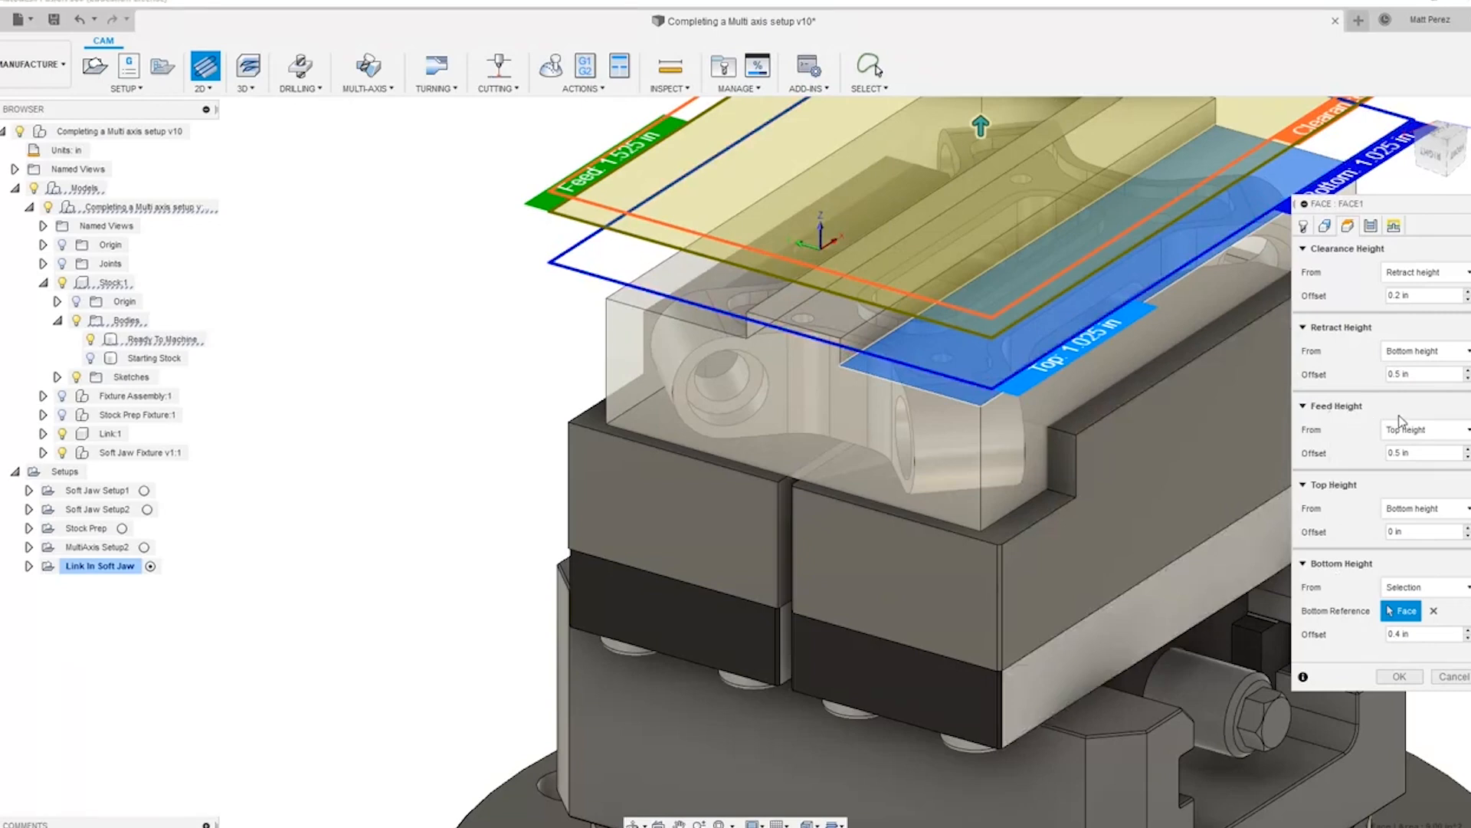
Step: Set the retract height offset to 1.1 in and the feed height offset to 0.2 in
{"action": "scroll", "coordinate": [1079, 466], "scroll_direction": "down", "scroll_amount": 2}
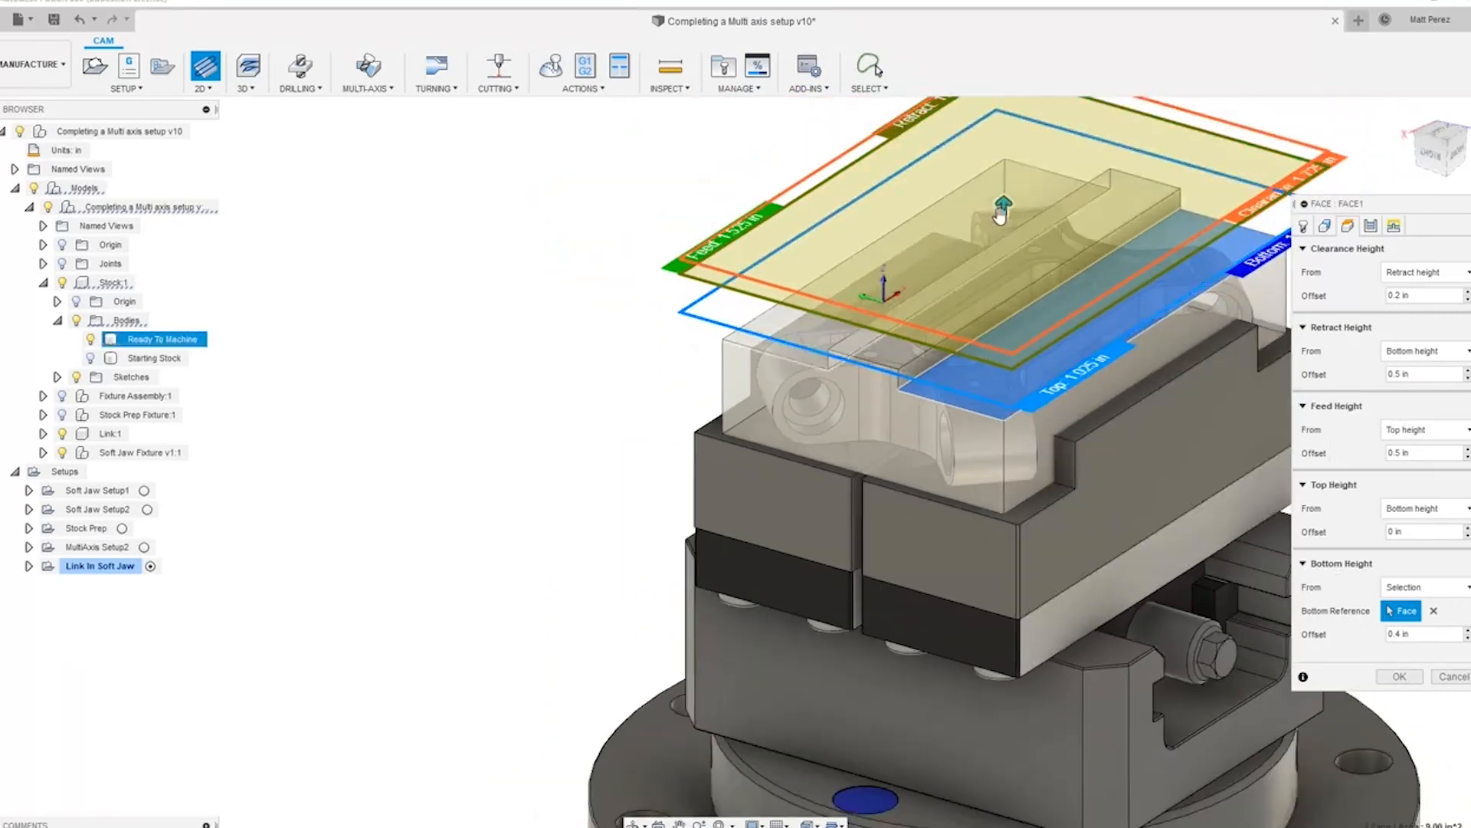
{"action": "mouse_move", "coordinate": [1005, 212]}
{"action": "left_mouse_down"}
{"action": "mouse_move", "coordinate": [1005, 230]}
{"action": "mouse_move", "coordinate": [1004, 161]}
{"action": "mouse_move", "coordinate": [1003, 231]}
{"action": "left_mouse_up"}
{"action": "left_click", "coordinate": [706, 257]}
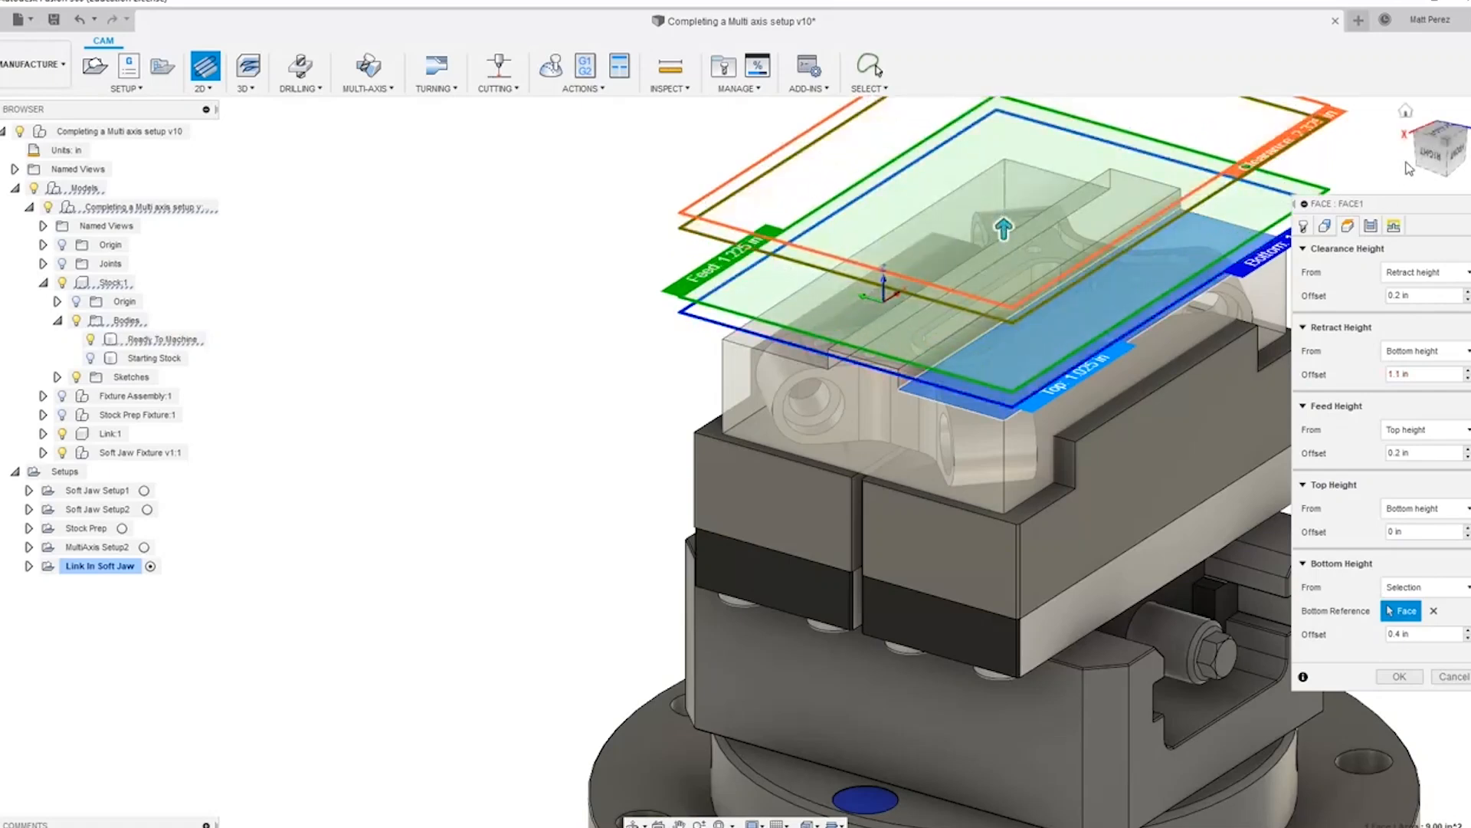
Step: Set the bottom height offset to 0 and lower the retract height toward the stock to complete the Face operation
{"action": "left_click", "coordinate": [1430, 160]}
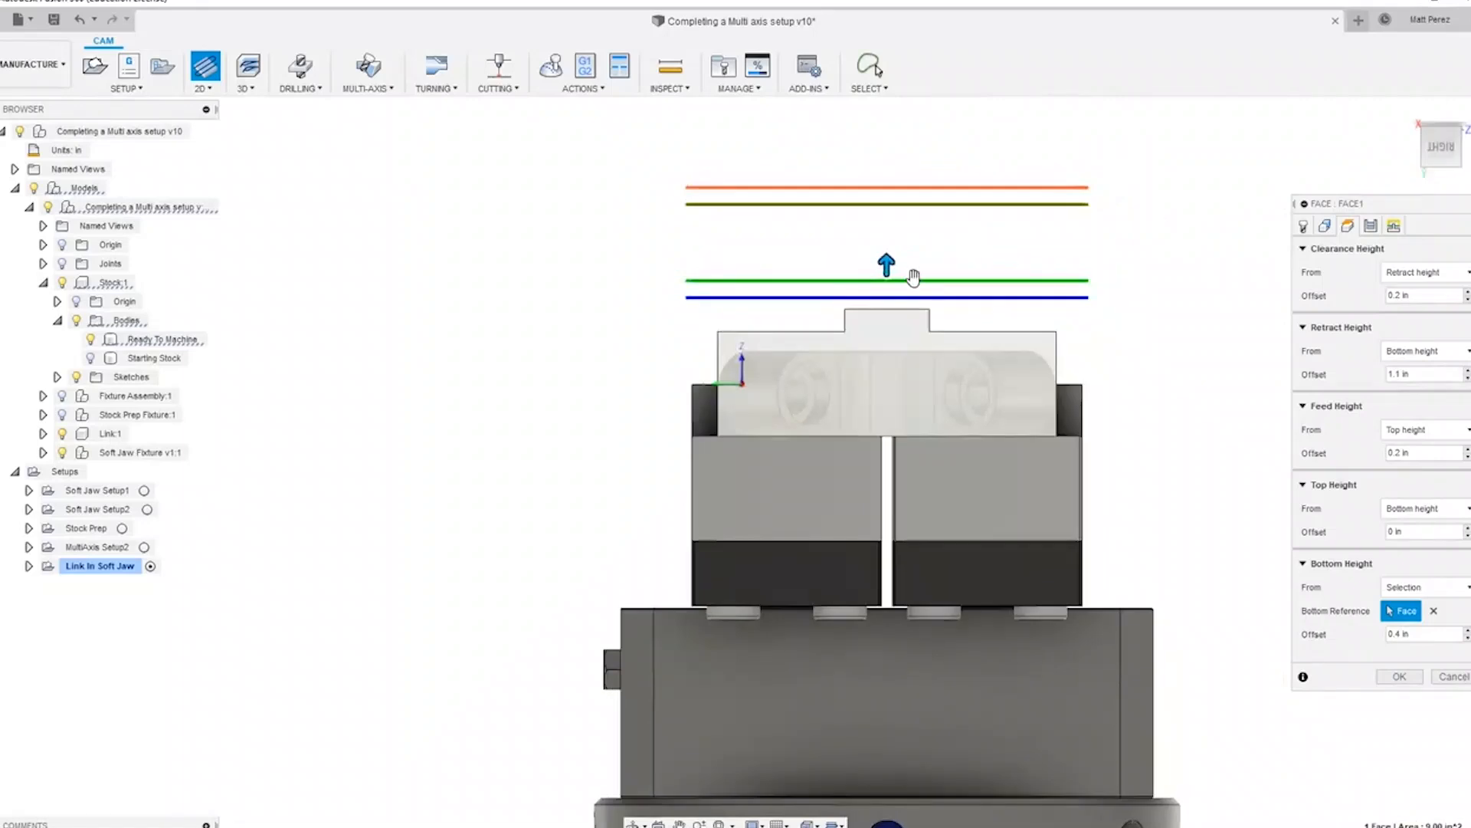
{"action": "left_click", "coordinate": [1428, 639]}
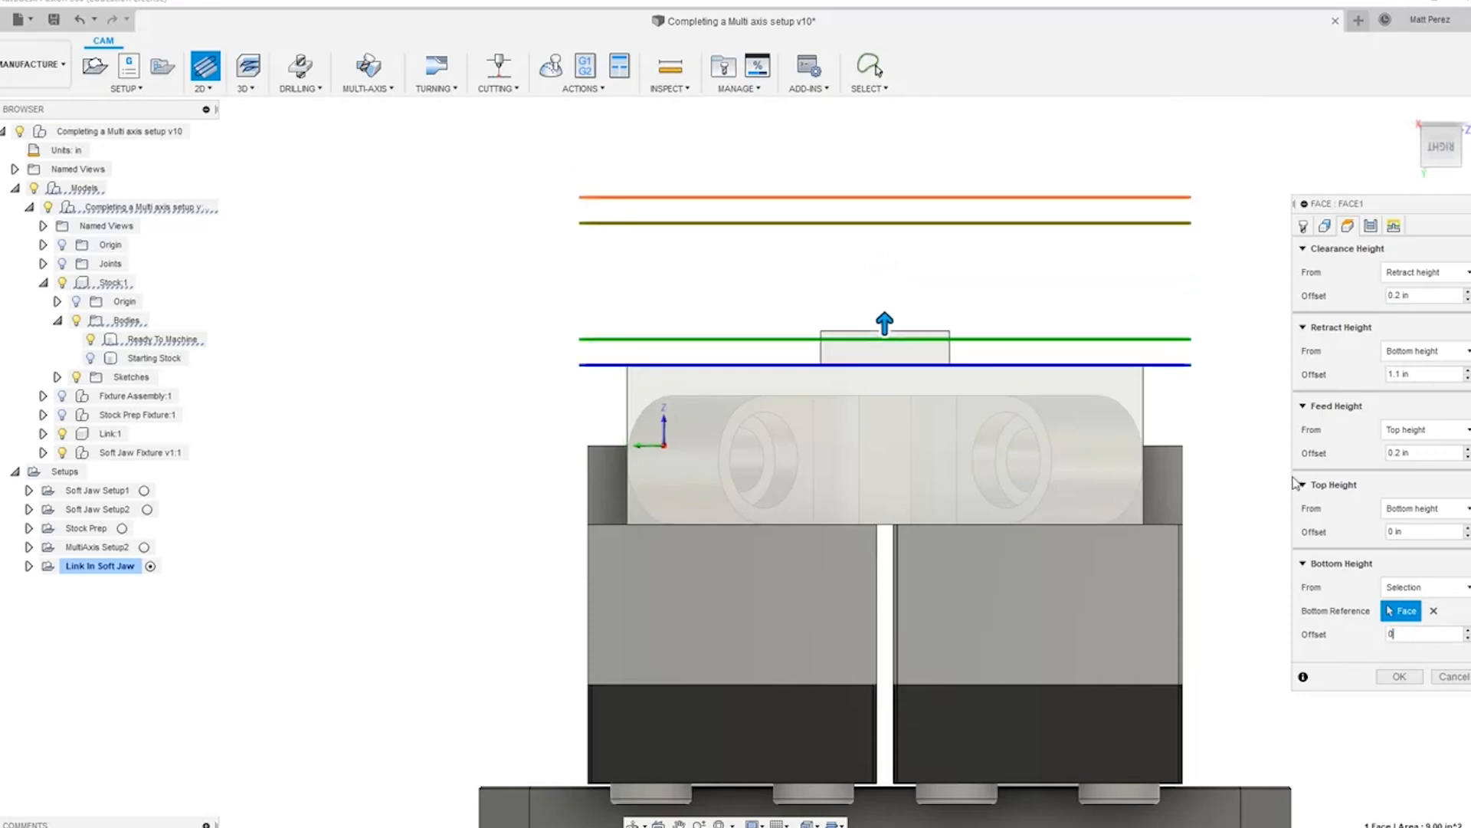
{"action": "left_click", "coordinate": [1076, 223]}
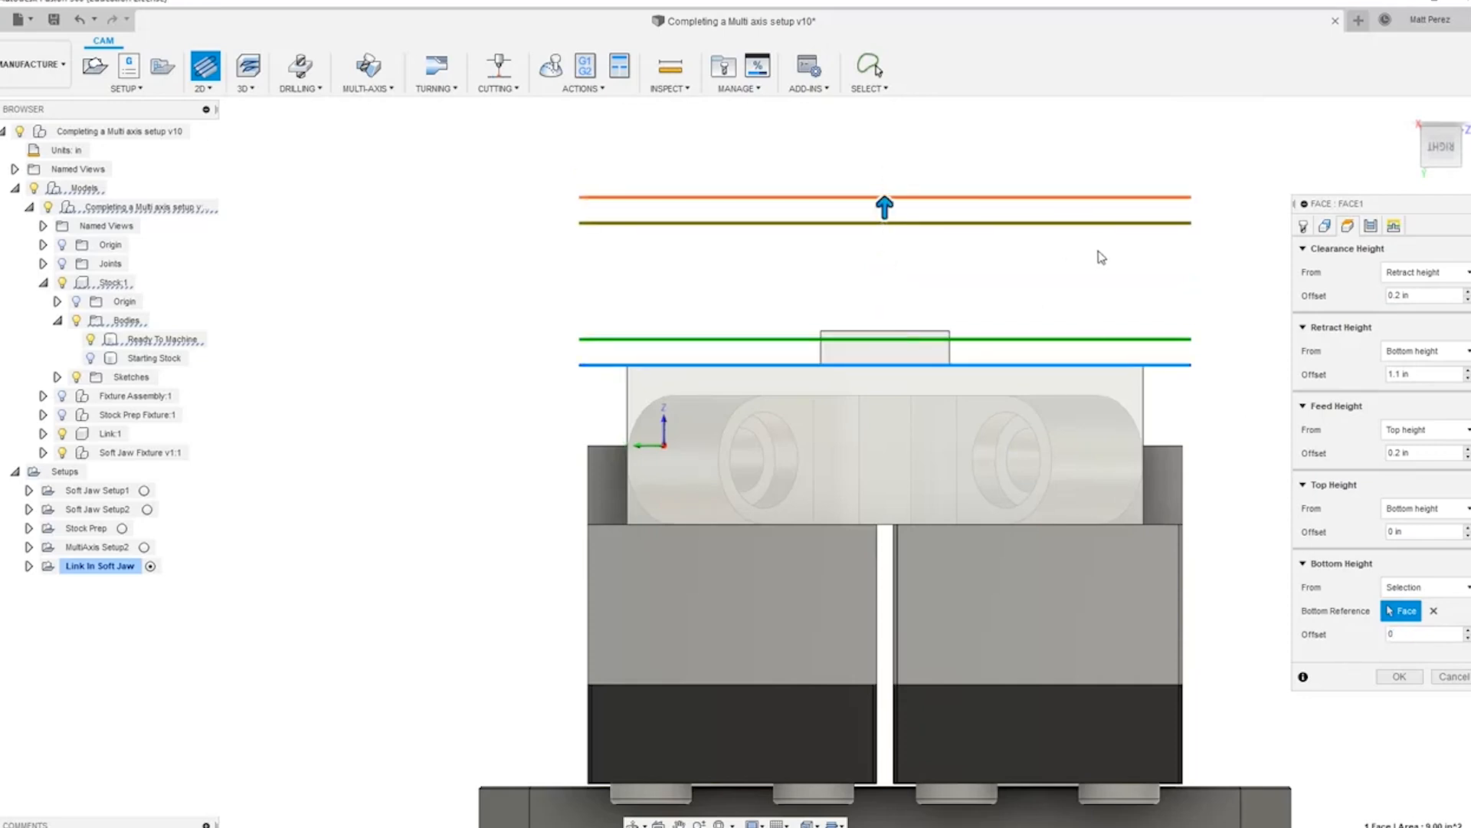
{"action": "middle_click_drag", "start_coordinate": [1100, 253], "coordinate": [1069, 256], "text": "shift"}
{"action": "left_click_drag", "start_coordinate": [909, 217], "coordinate": [907, 276]}
{"action": "left_click", "coordinate": [1387, 681]}
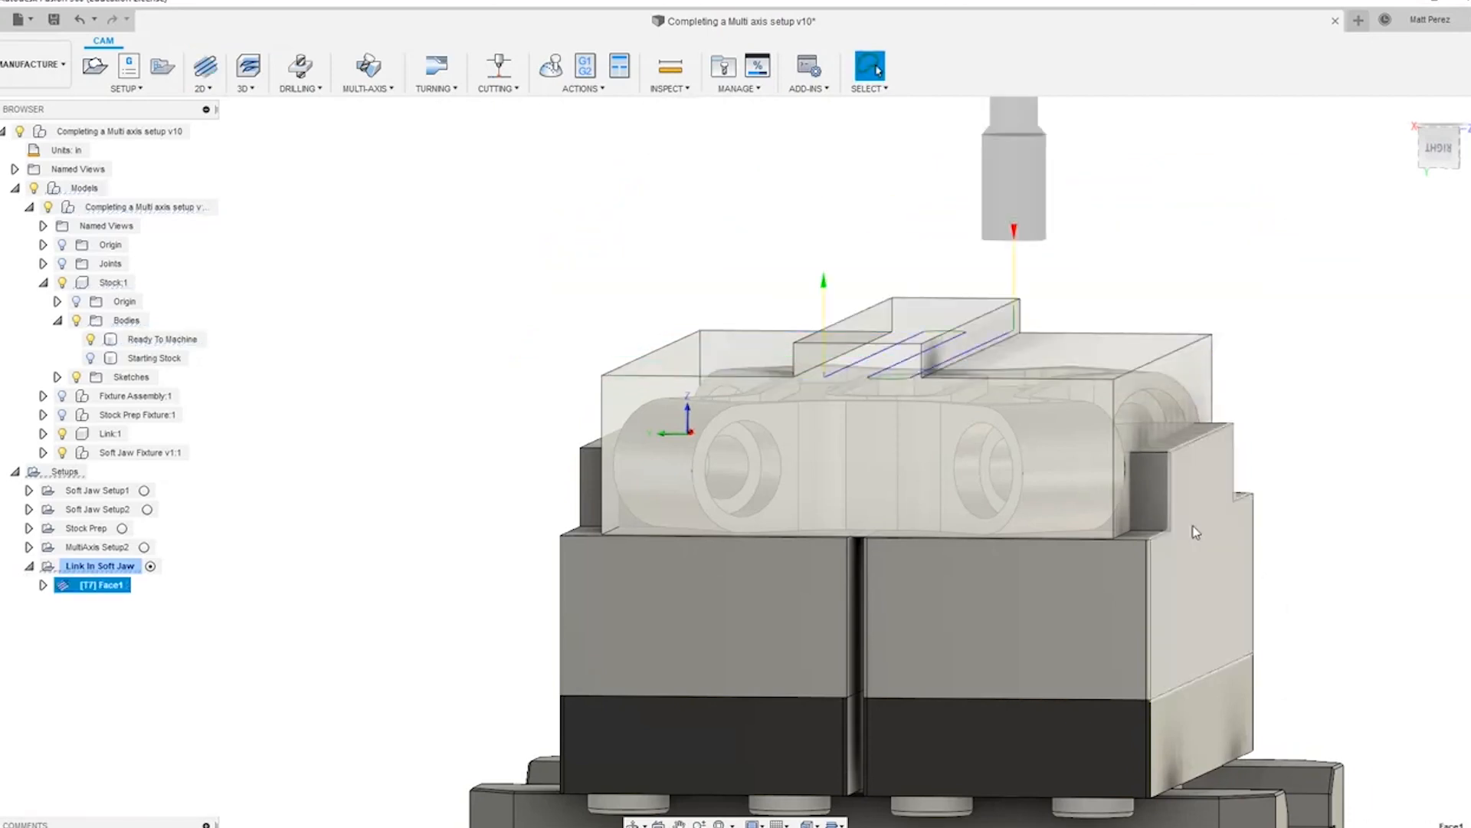
Step: Examine the facing toolpath over the raised rib and select MultiAxis Setup2 to view its stock
{"action": "scroll", "coordinate": [1168, 529], "scroll_direction": "down", "scroll_amount": 2}
{"action": "middle_click_drag", "start_coordinate": [1076, 408], "coordinate": [1037, 419], "text": "shift"}
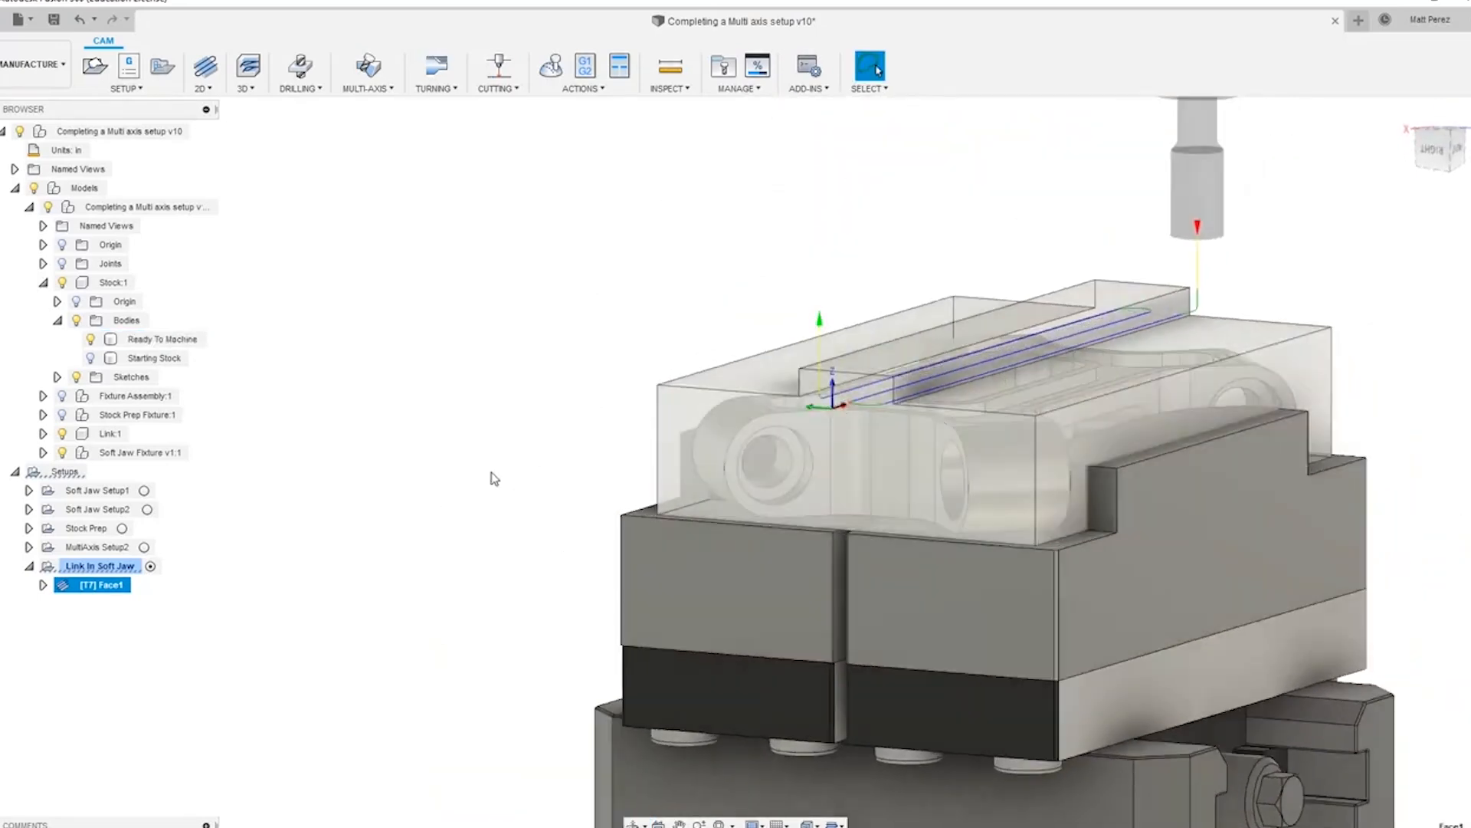
{"action": "left_click", "coordinate": [103, 547]}
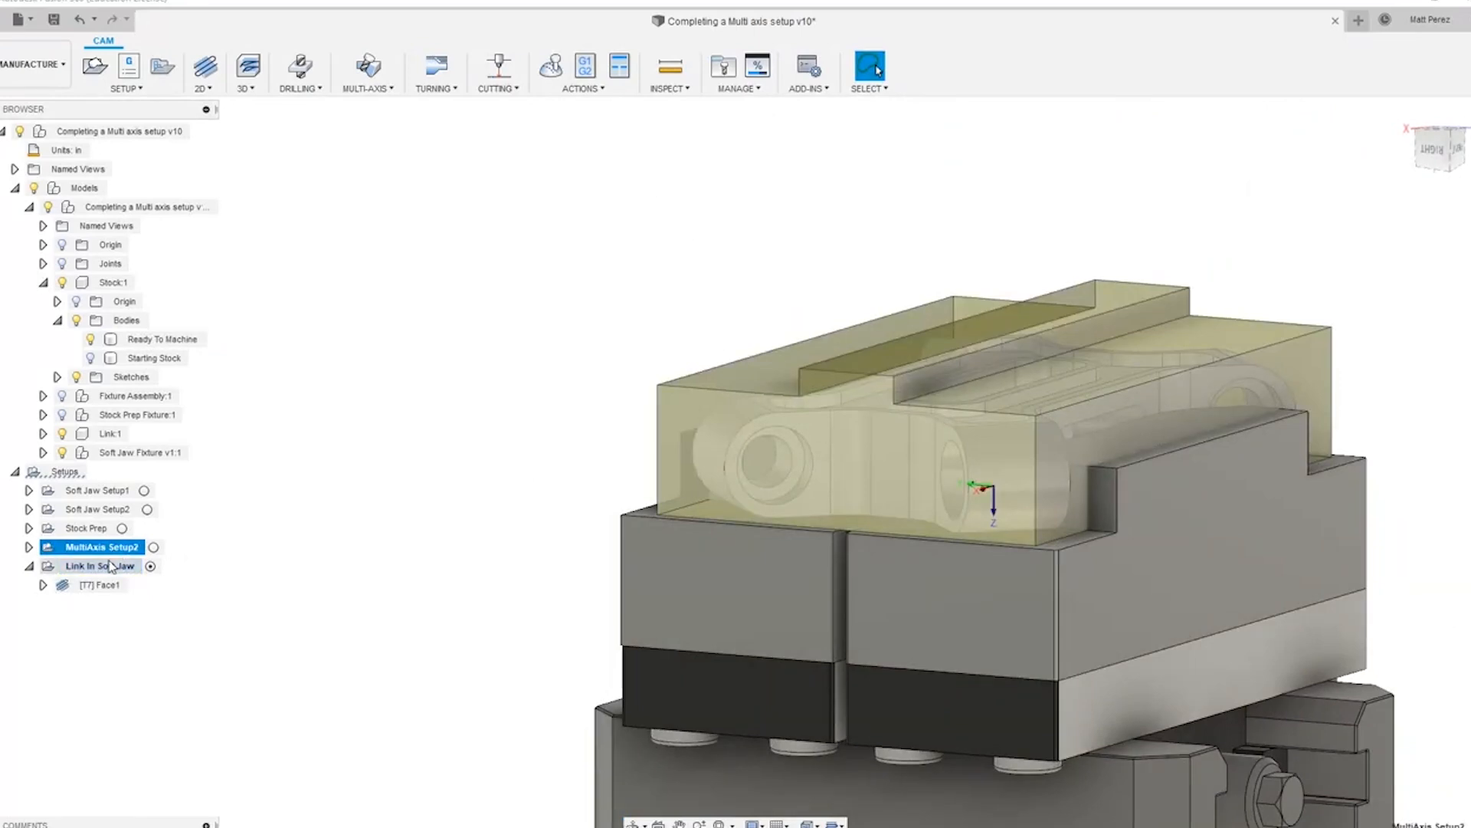
Step: Simulate MultiAxis Setup2 and Link In Soft Jaw together and examine the stock left on the link after facing
{"action": "left_click", "coordinate": [100, 566], "text": "ctrl"}
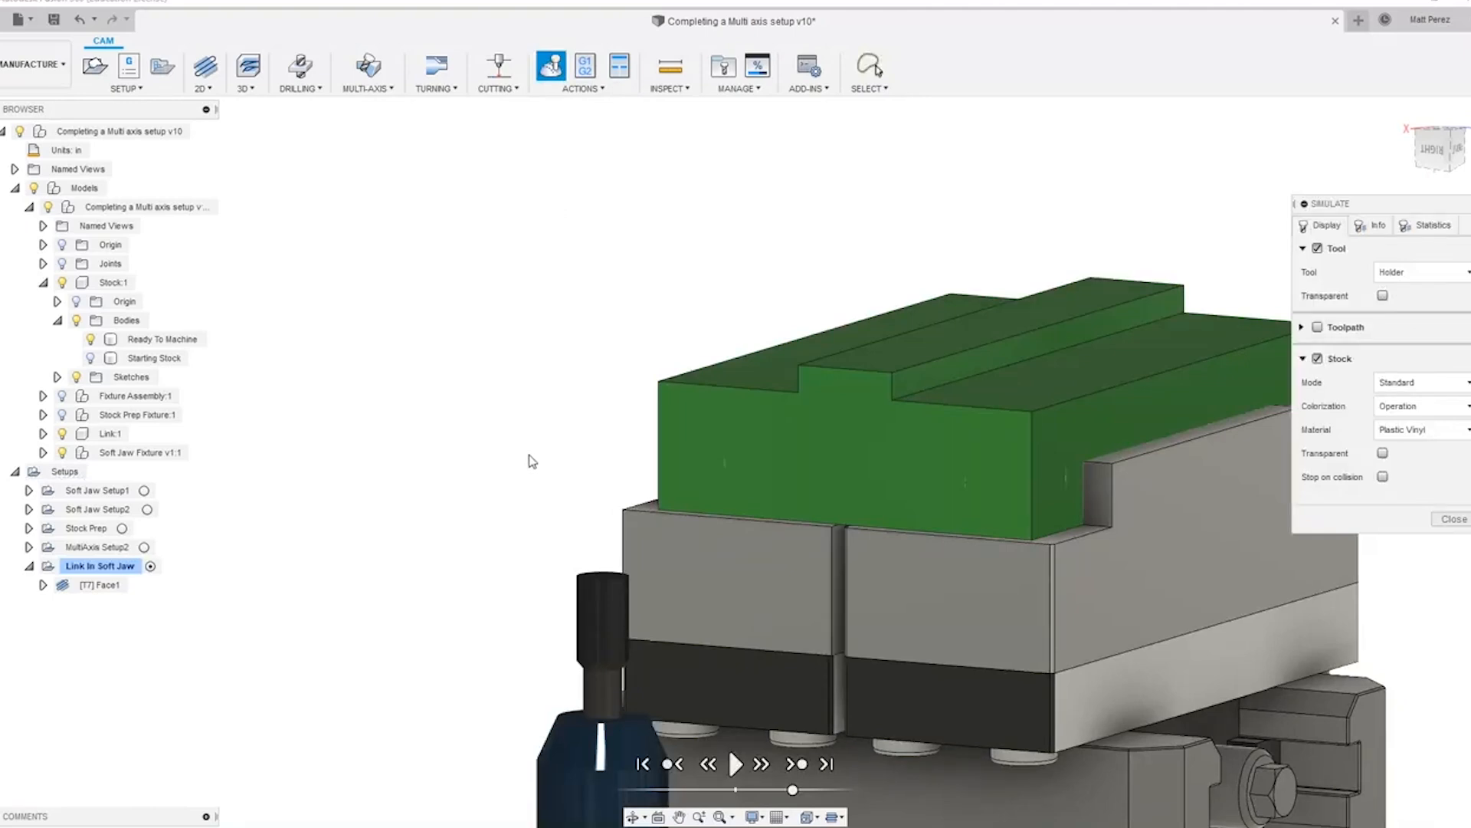
{"action": "left_click", "coordinate": [828, 765]}
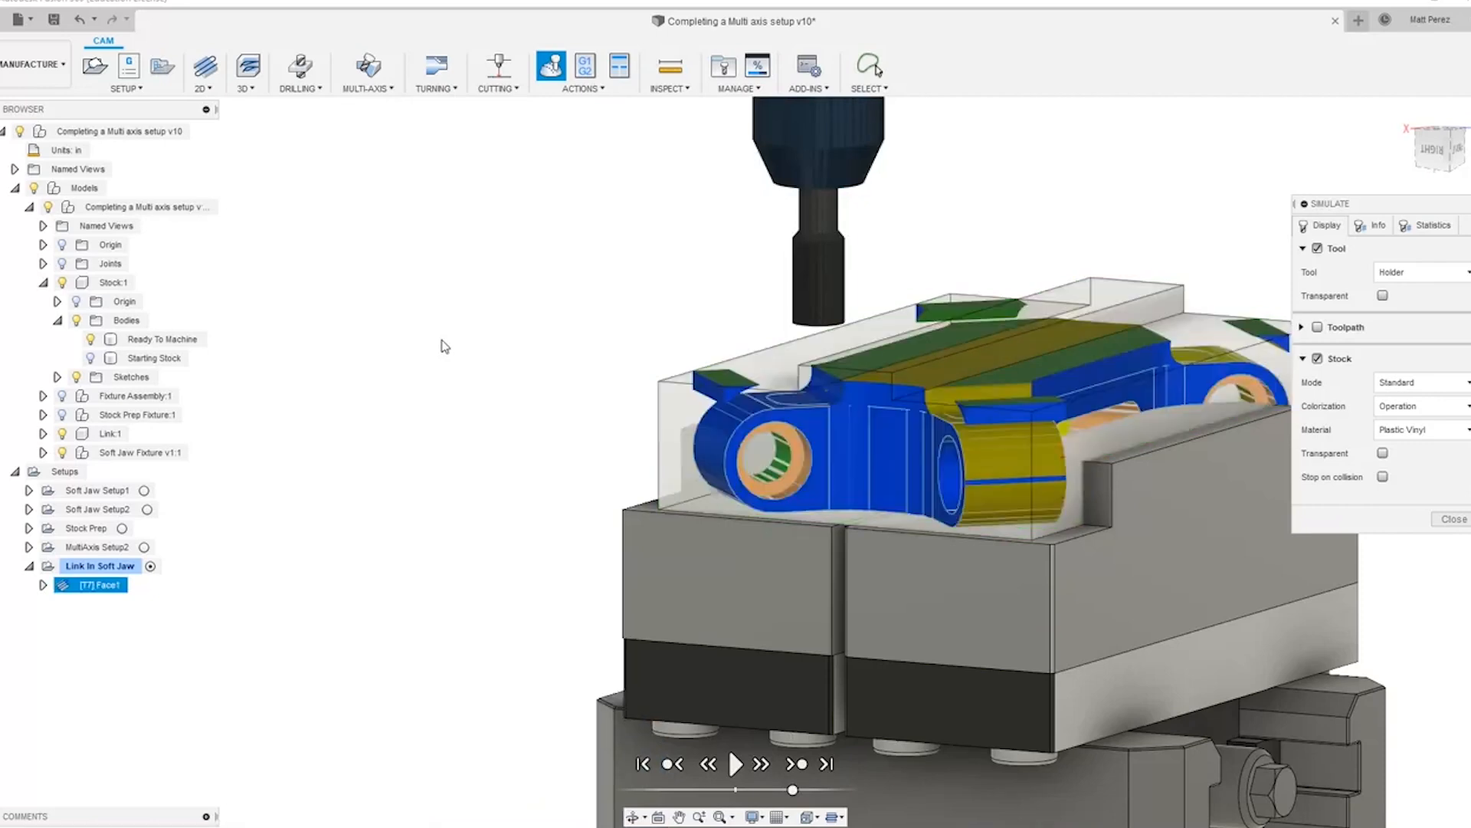
{"action": "middle_click_drag", "start_coordinate": [494, 359], "coordinate": [531, 368], "text": "shift"}
{"action": "scroll", "coordinate": [939, 390], "scroll_direction": "up", "scroll_amount": 4}
{"action": "scroll", "coordinate": [940, 390], "scroll_direction": "up", "scroll_amount": 1}
{"action": "middle_click_drag", "start_coordinate": [941, 429], "coordinate": [869, 389], "text": "shift"}
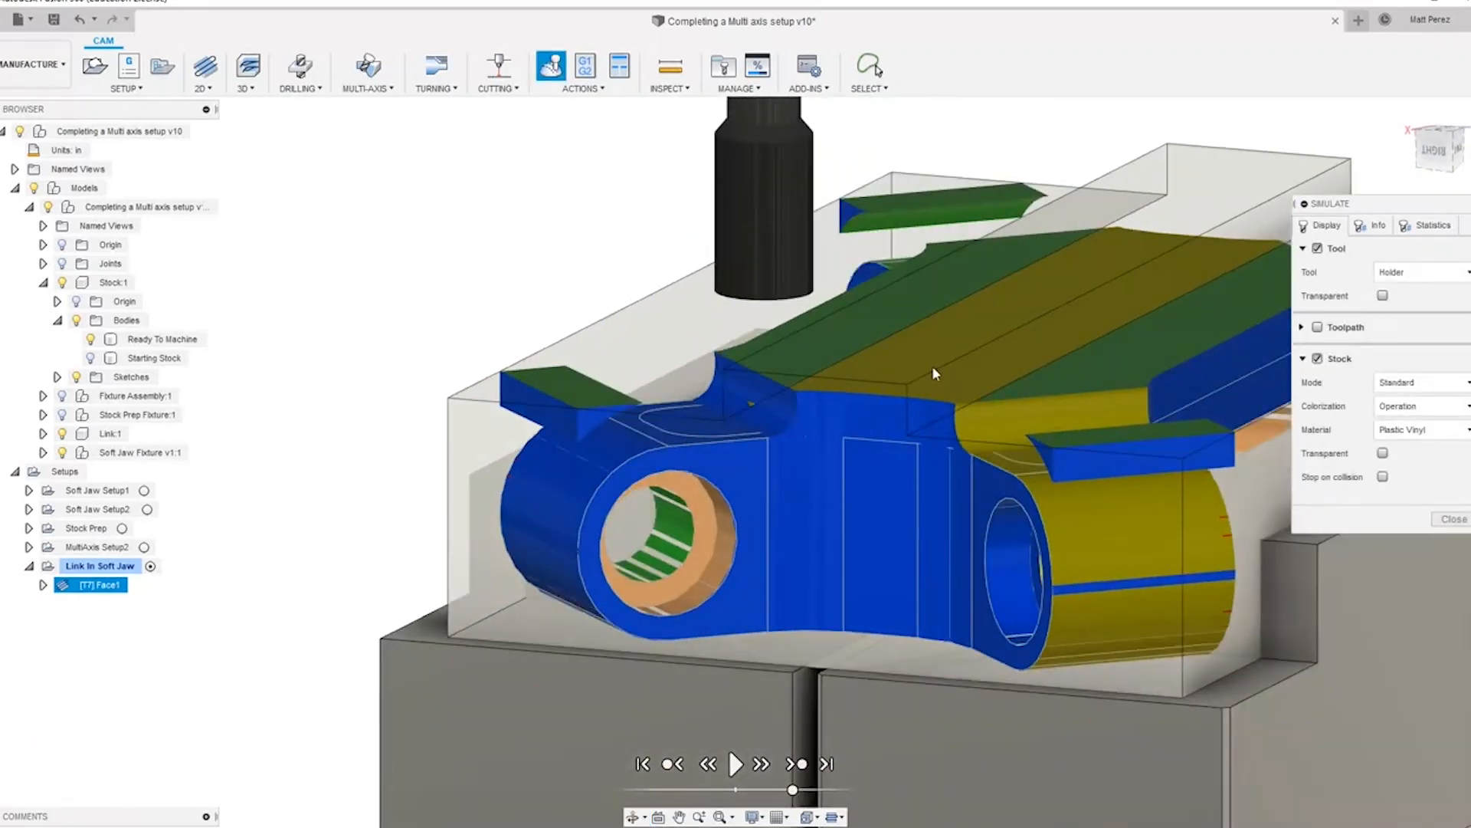
{"action": "scroll", "coordinate": [920, 380], "scroll_direction": "down", "scroll_amount": 2}
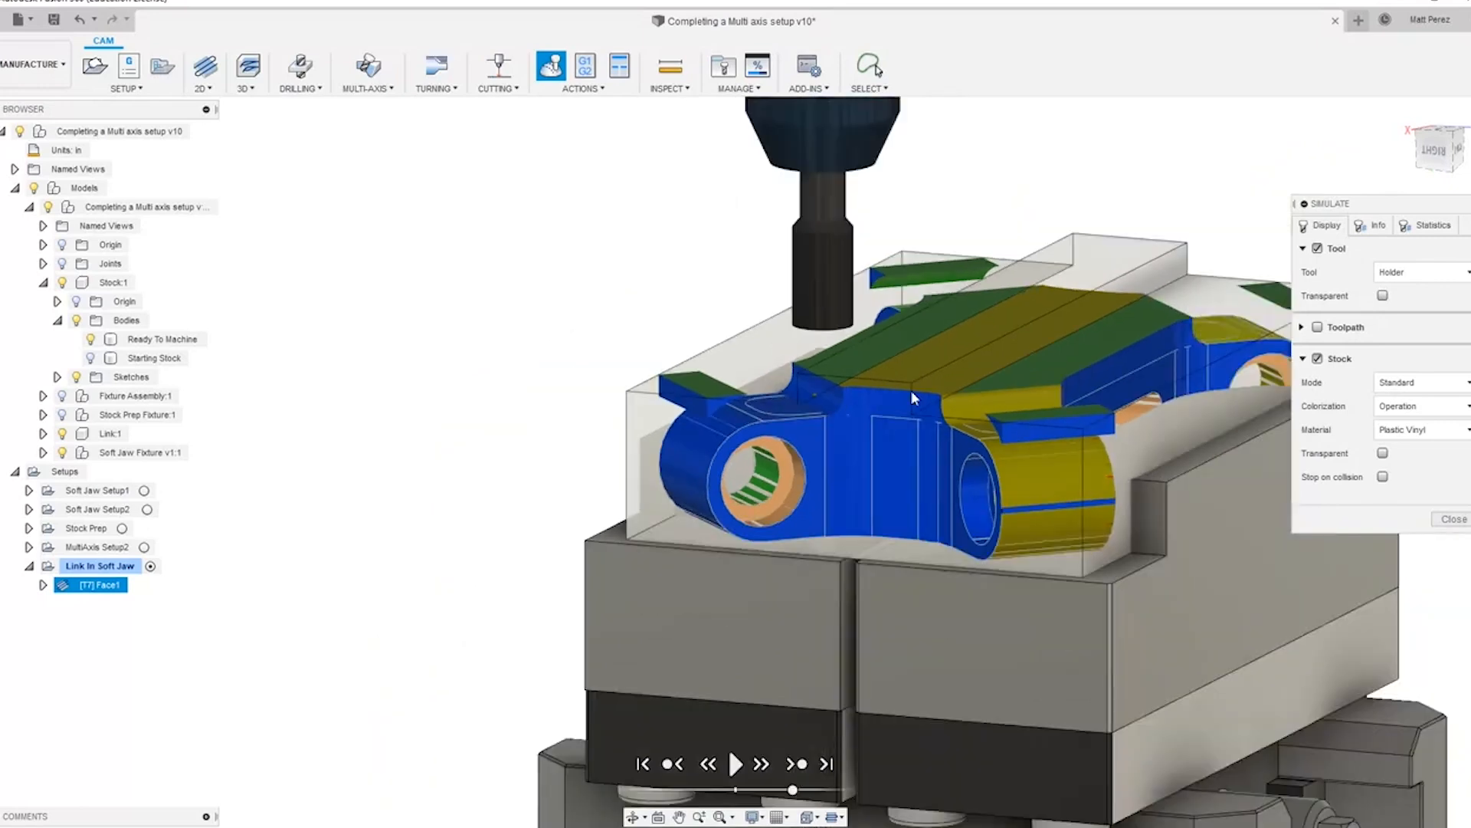
Step: Inspect the leftover corner stock from the Bottom view and at an angle, and close the simulation
{"action": "left_click", "coordinate": [1441, 142]}
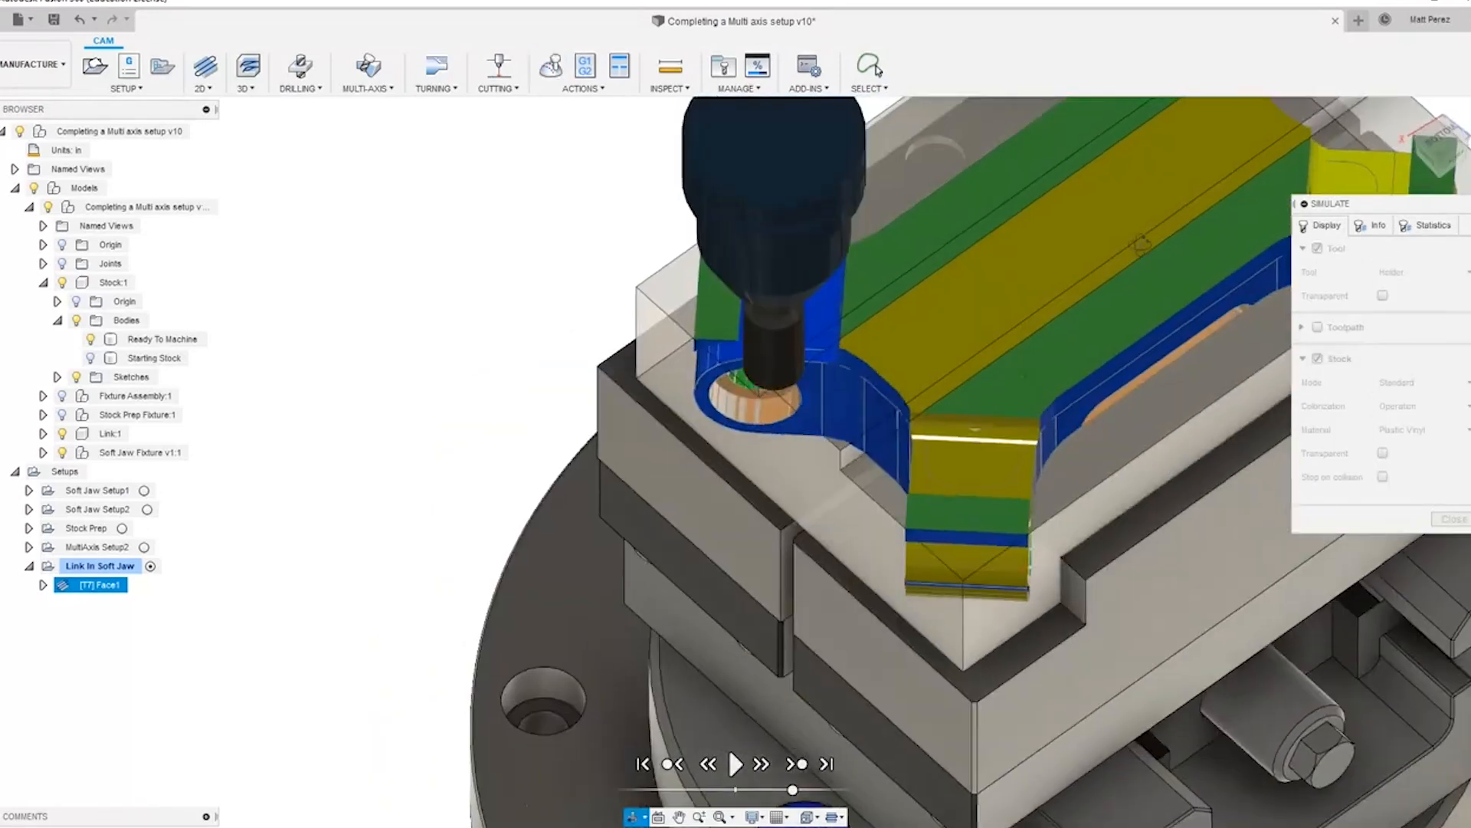
{"action": "left_click", "coordinate": [1441, 142]}
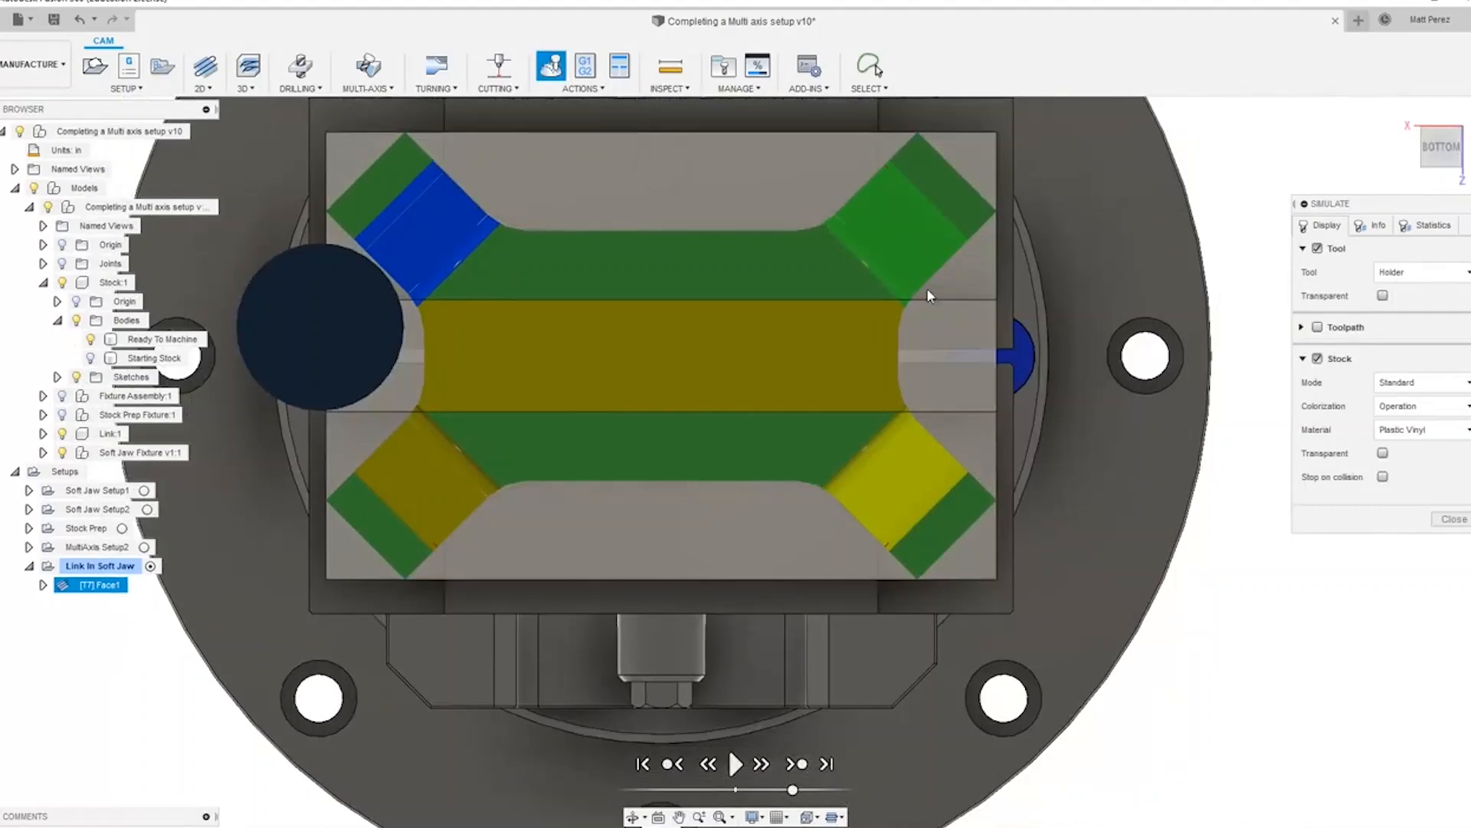
{"action": "middle_click_drag", "start_coordinate": [737, 423], "coordinate": [710, 390], "text": "shift"}
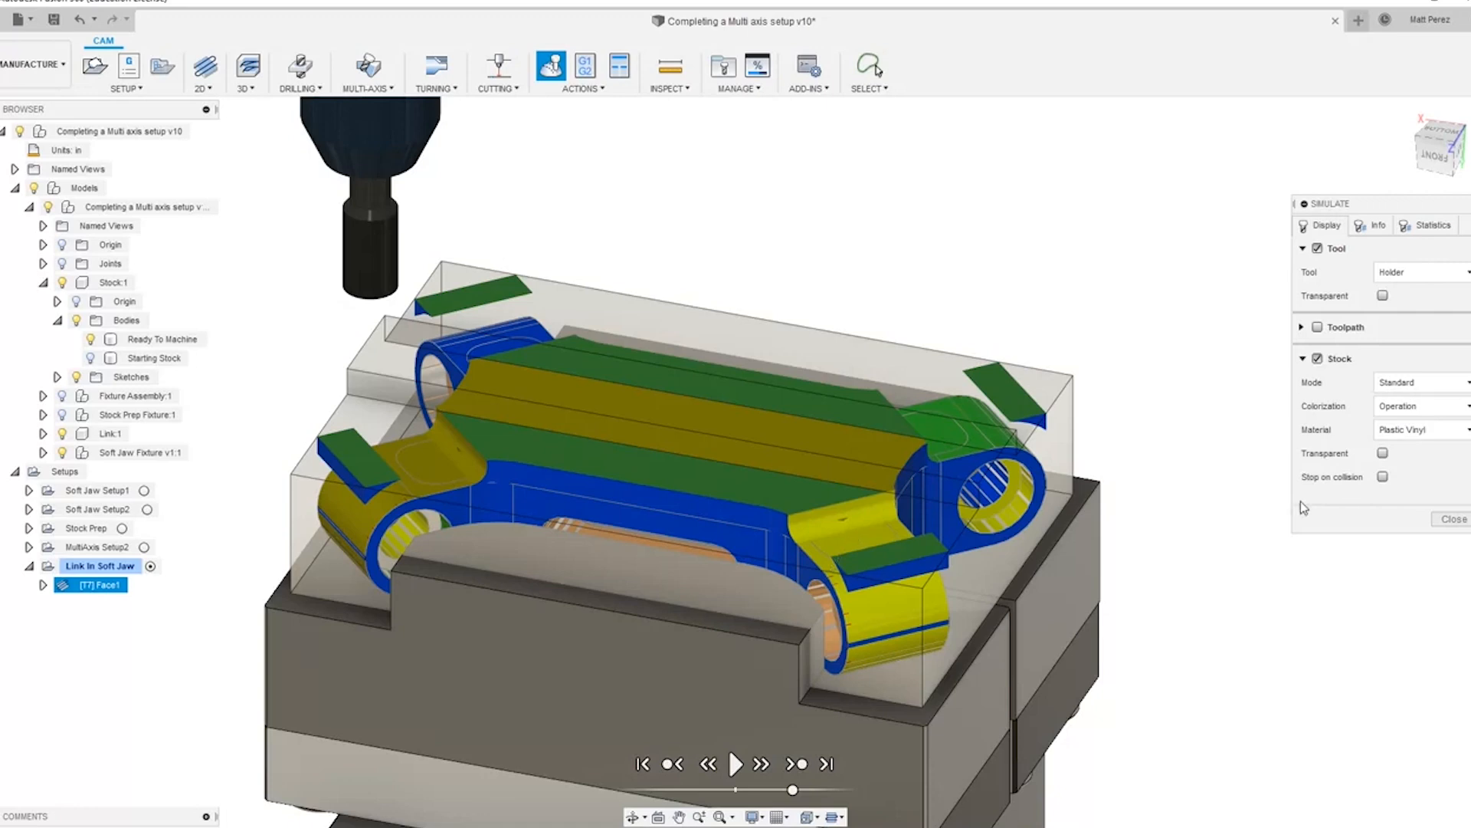
{"action": "left_click", "coordinate": [1454, 520]}
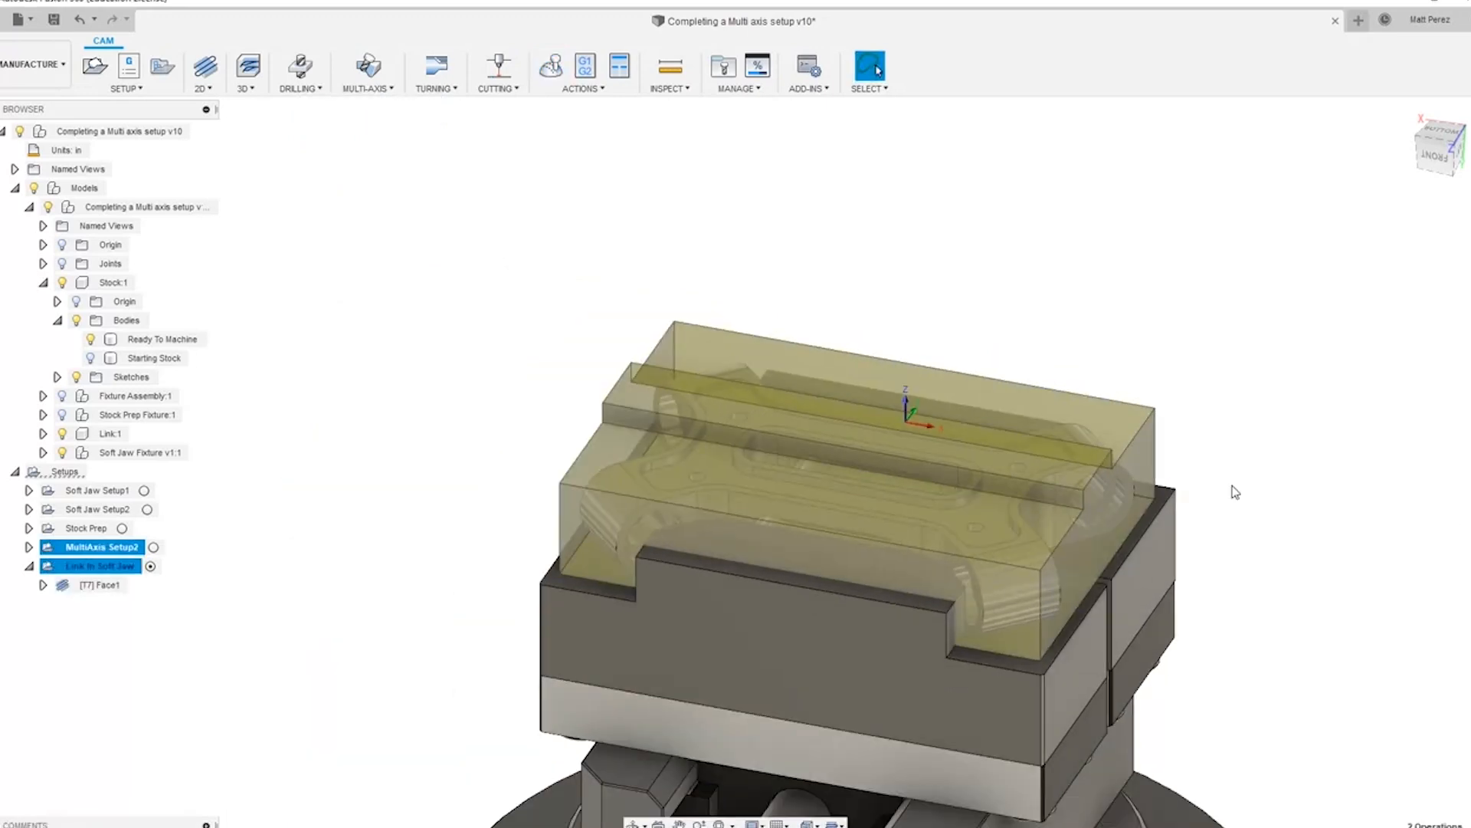
{"action": "left_click", "coordinate": [411, 391]}
{"action": "scroll", "coordinate": [1009, 444], "scroll_direction": "up", "scroll_amount": 3}
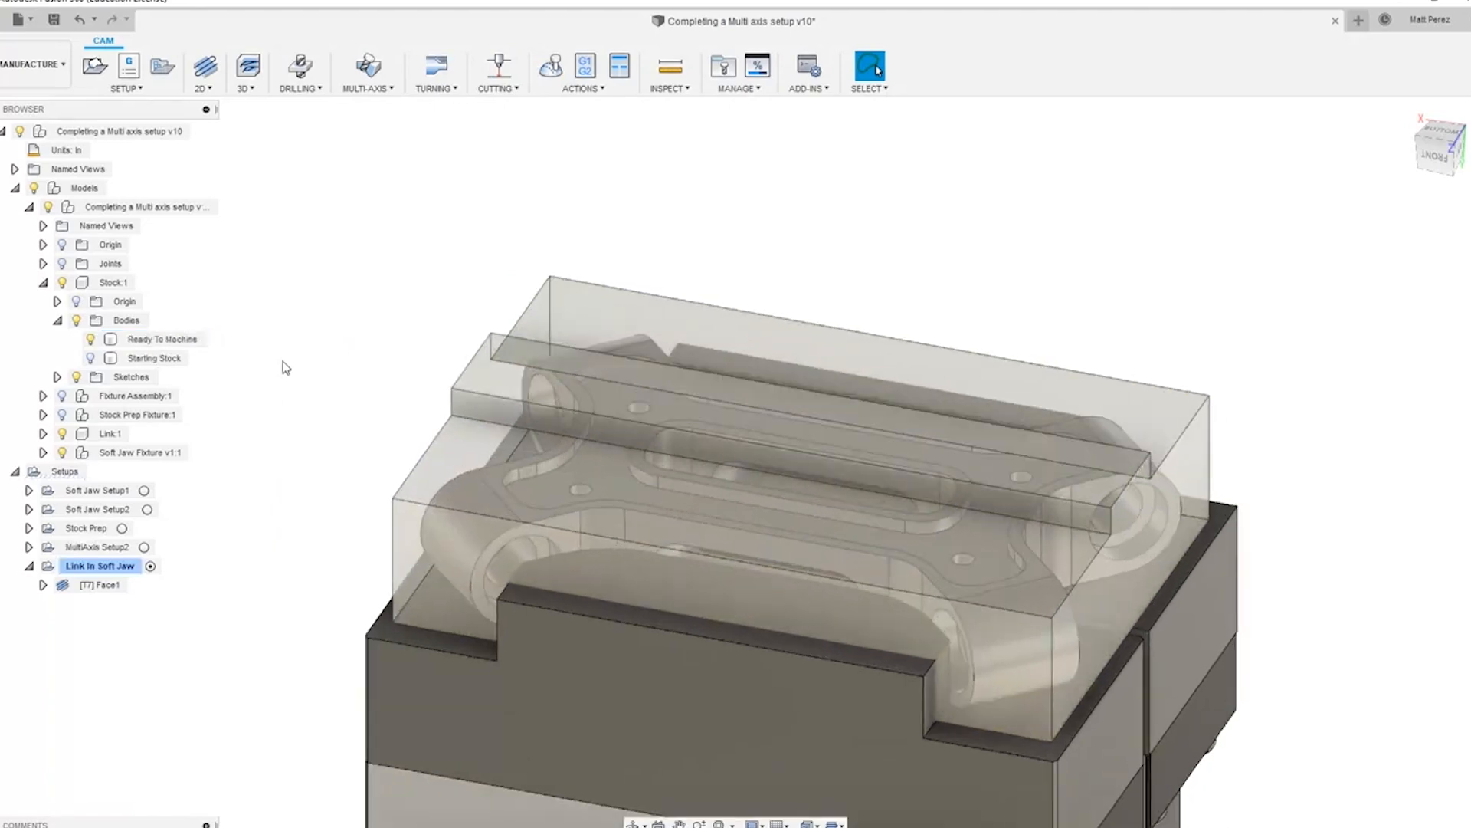
Step: Switch to the Design workspace, show and activate the Link component, and hide the Stock component
{"action": "left_click", "coordinate": [42, 67]}
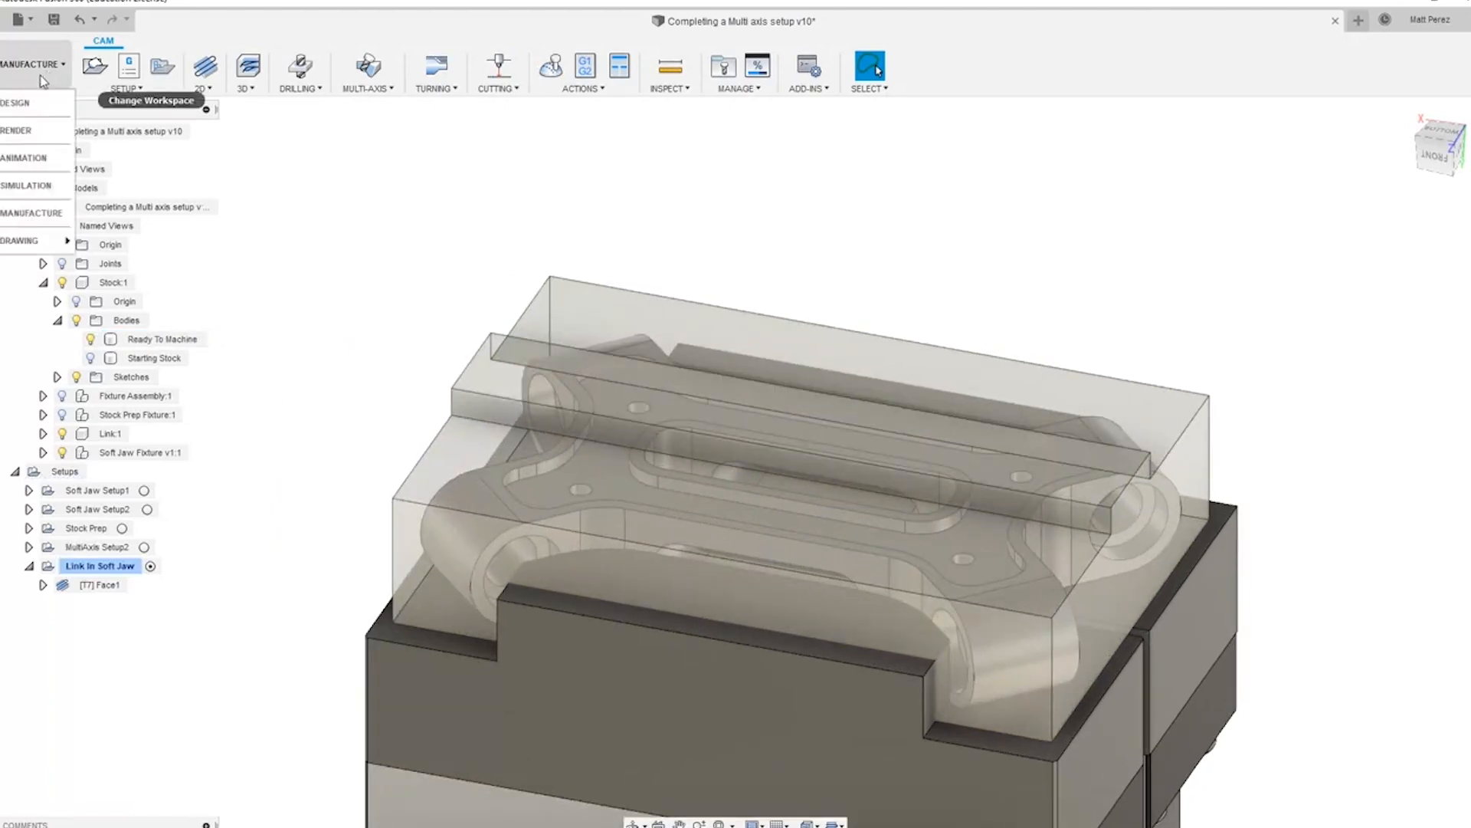
{"action": "left_click", "coordinate": [26, 109]}
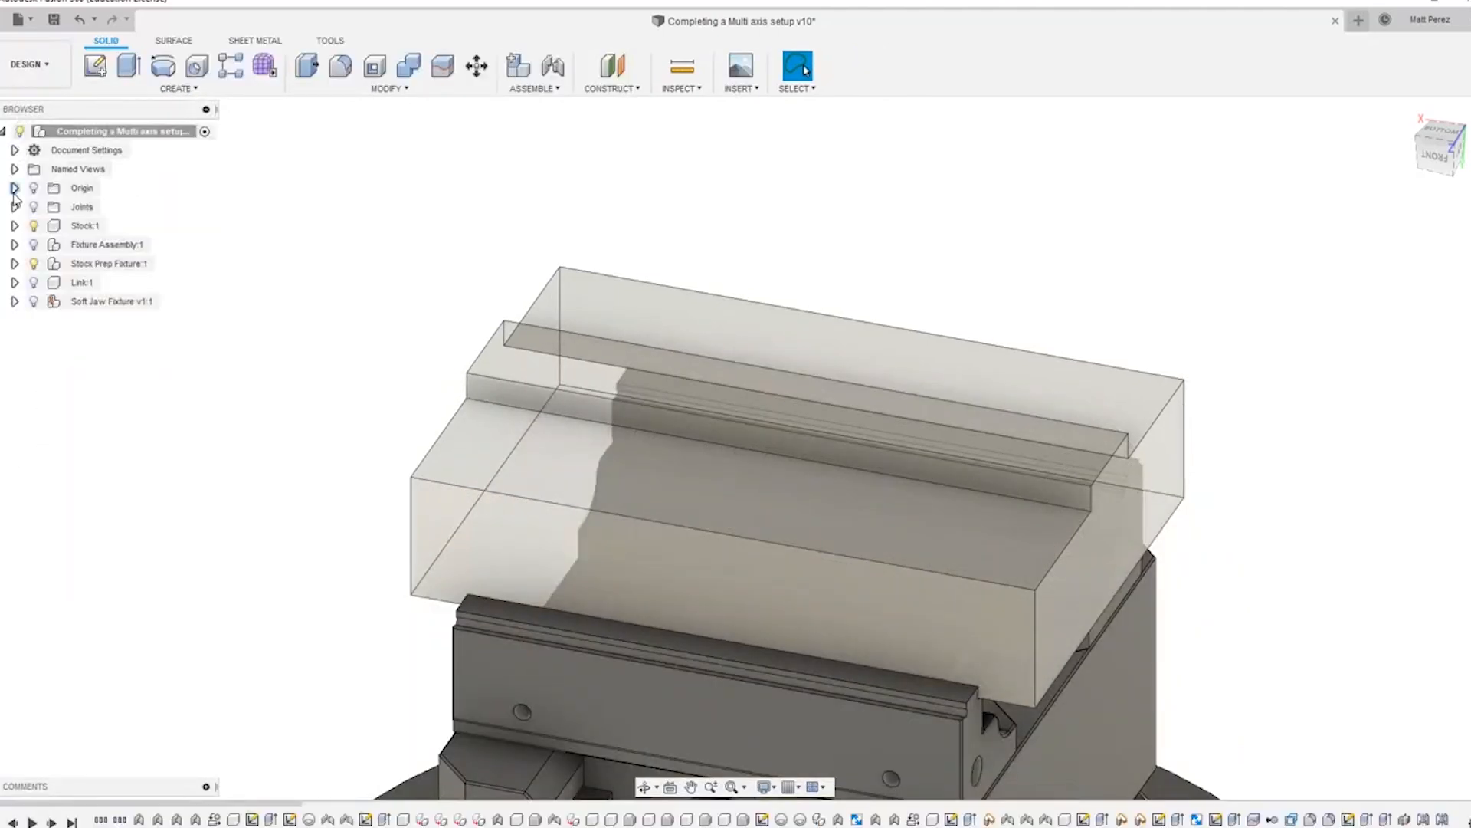
{"action": "left_click", "coordinate": [34, 282]}
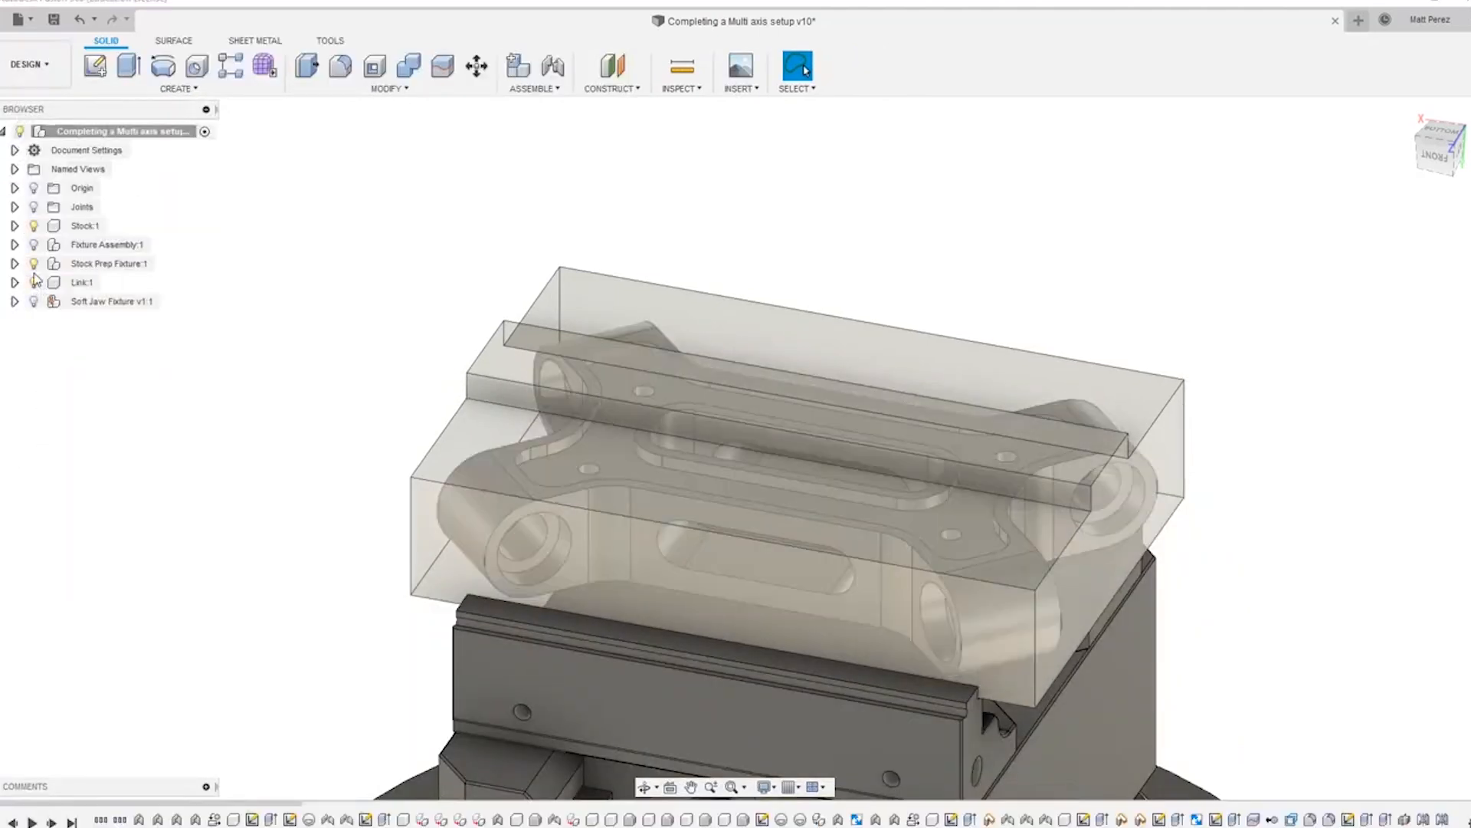
{"action": "left_click", "coordinate": [80, 283]}
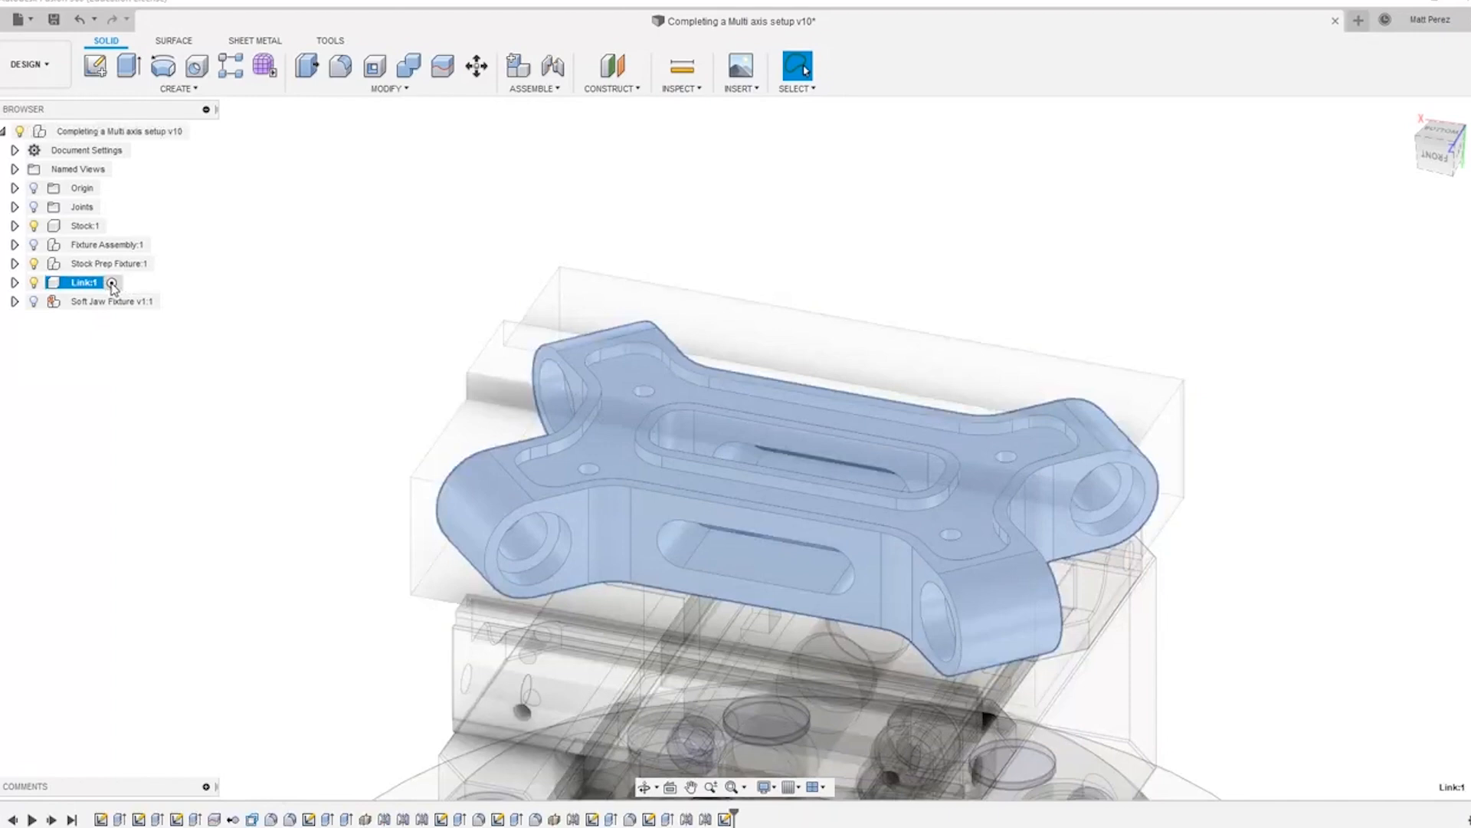
{"action": "left_click", "coordinate": [34, 226]}
{"action": "left_click", "coordinate": [309, 227]}
{"action": "scroll", "coordinate": [498, 460], "scroll_direction": "up", "scroll_amount": 3}
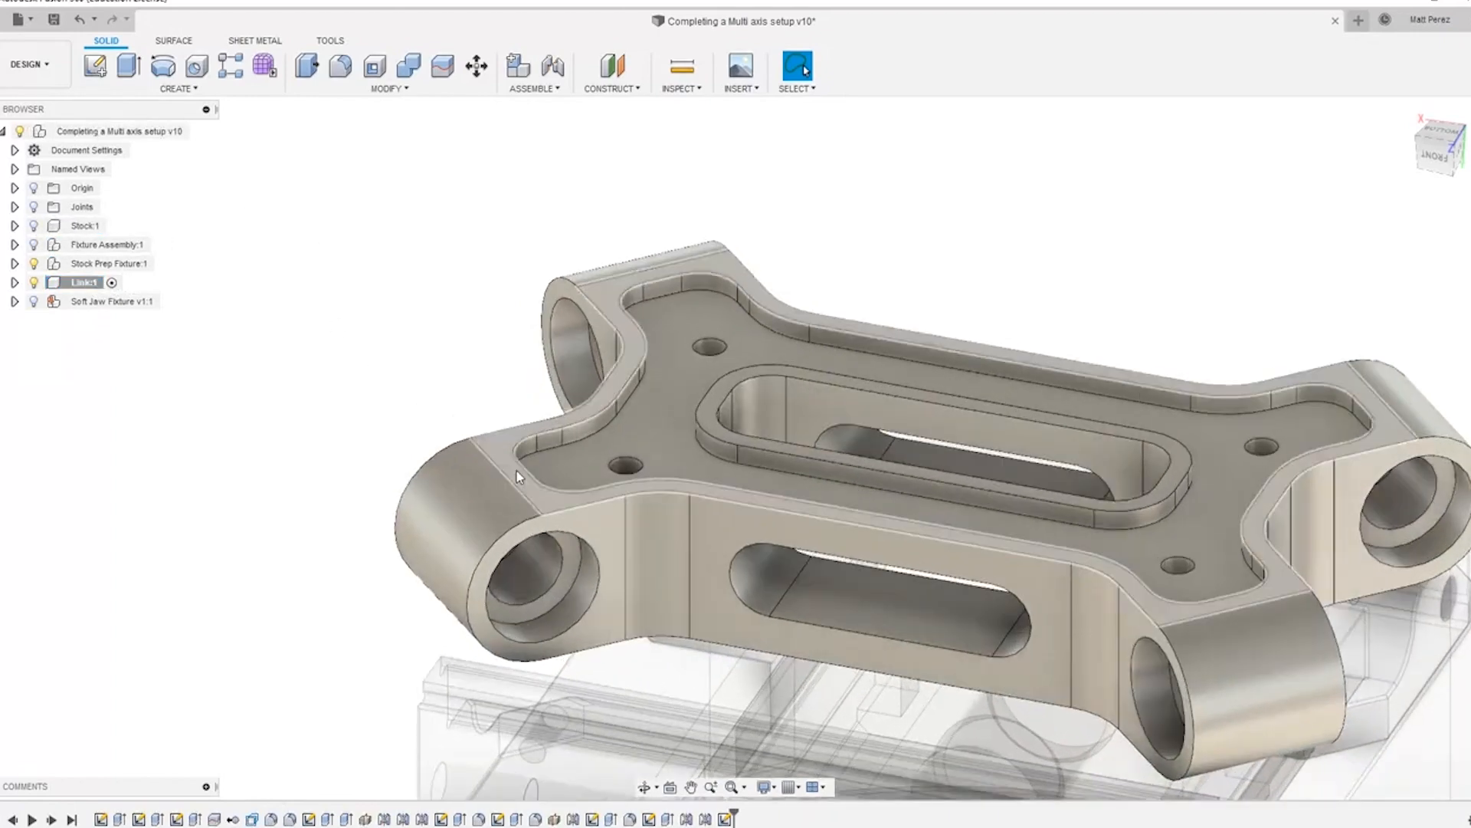
Step: Create a sketch on the link's flat outer rim face and draw four lines bridging the gaps between adjacent arm corners
{"action": "left_click", "coordinate": [503, 449]}
{"action": "right_click", "coordinate": [502, 451]}
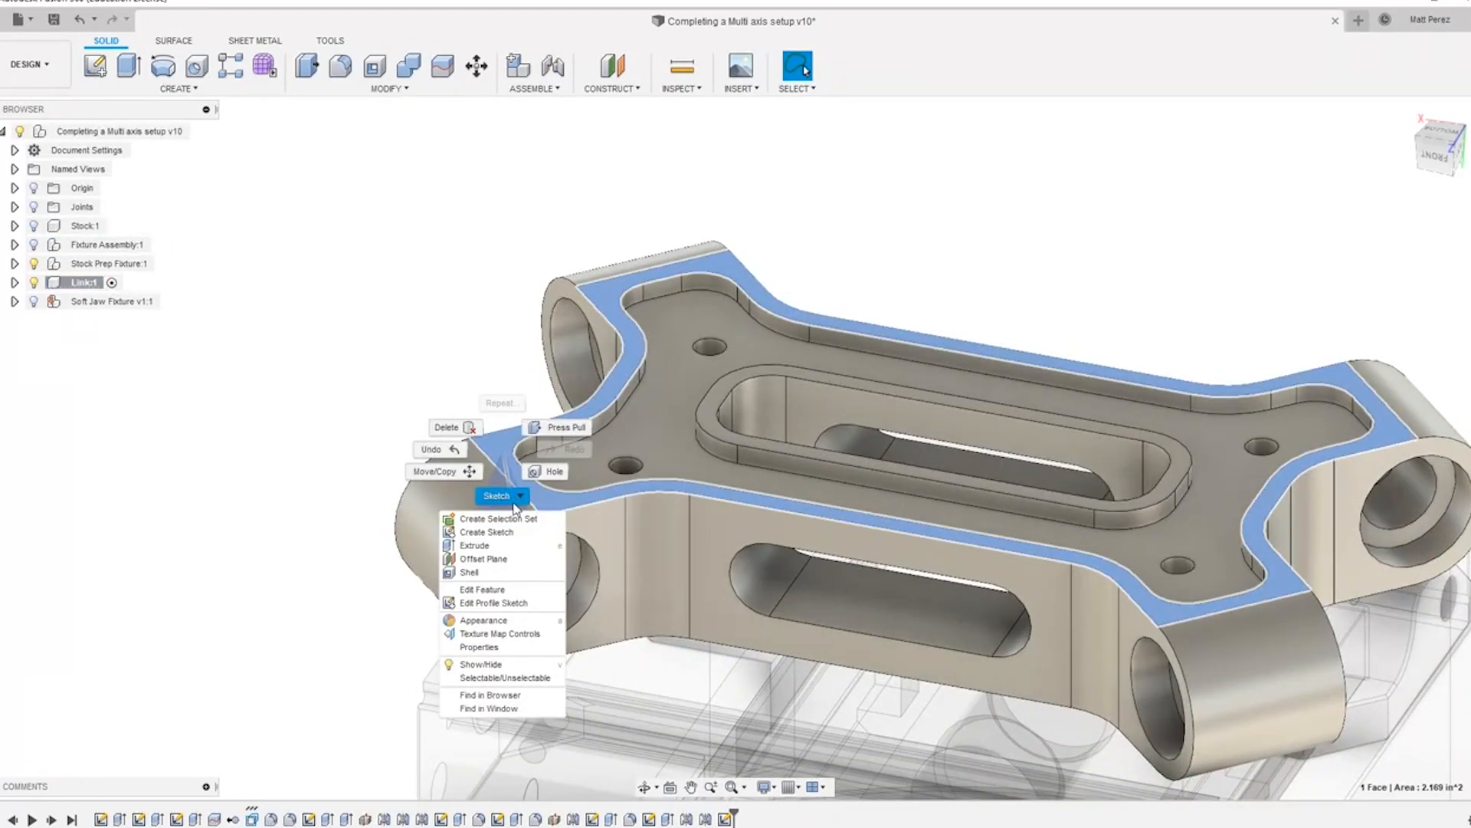
{"action": "left_click", "coordinate": [512, 531]}
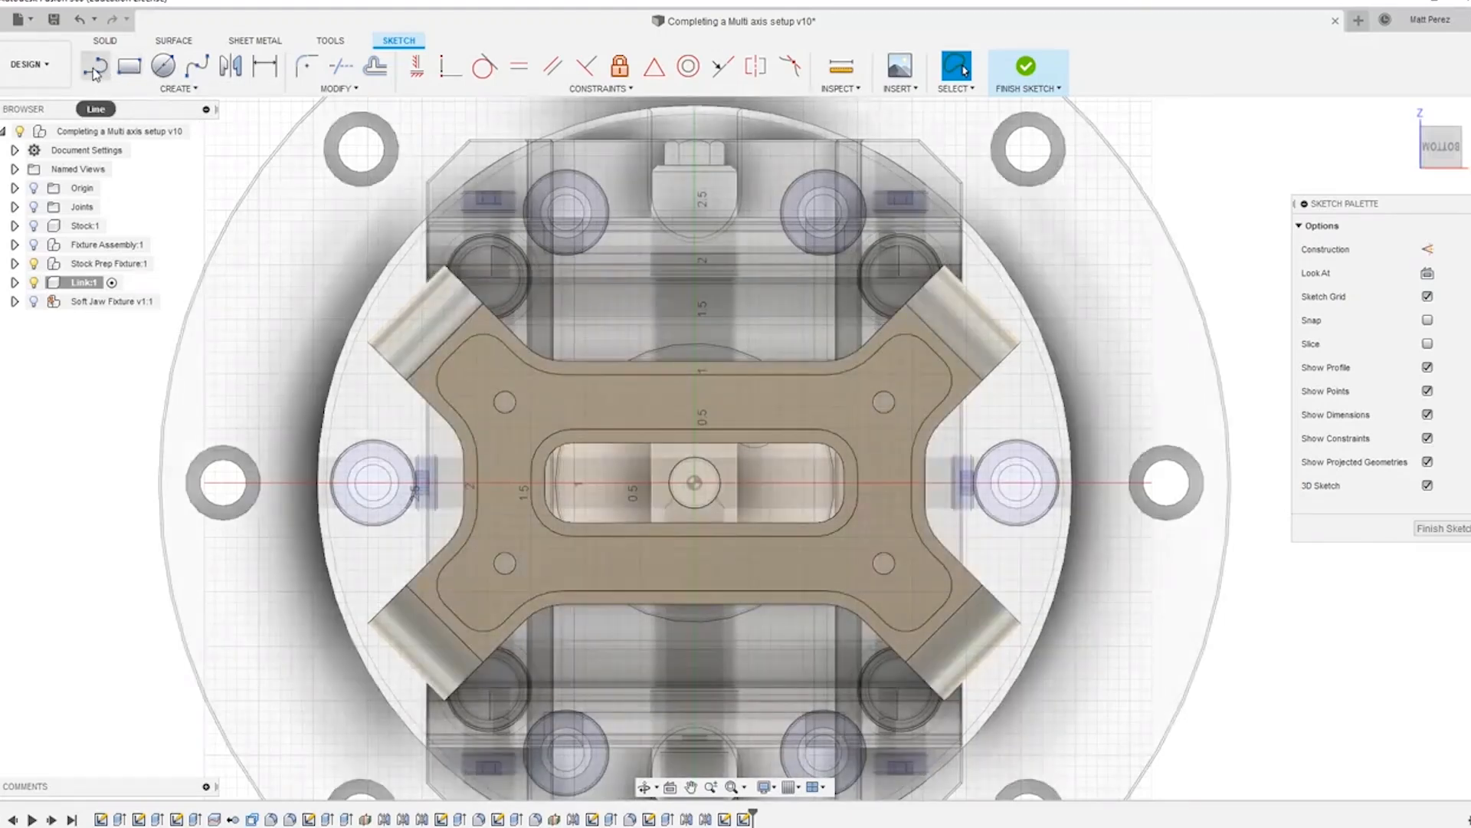
{"action": "left_click", "coordinate": [95, 66]}
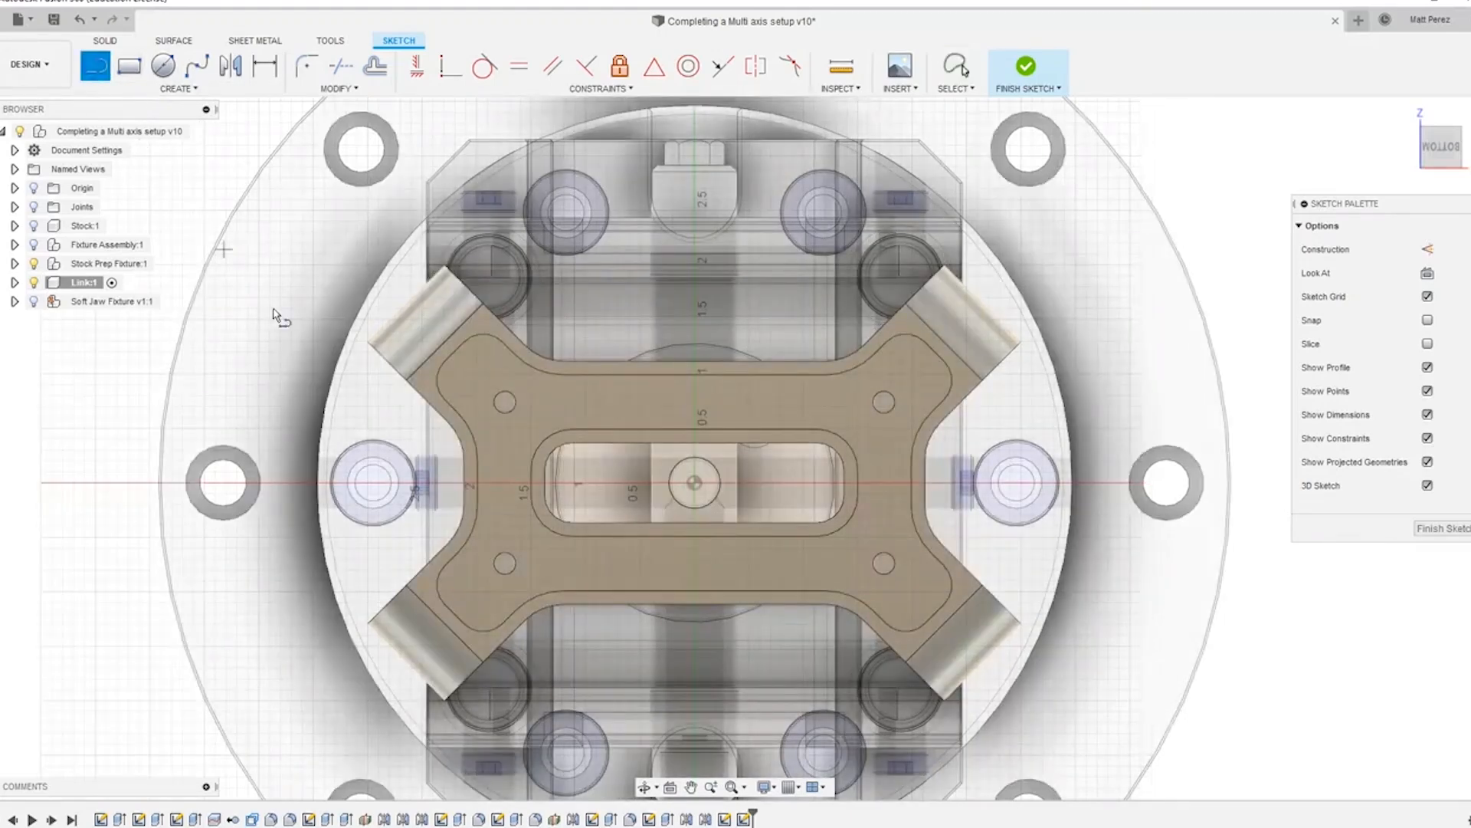
{"action": "left_click", "coordinate": [406, 380]}
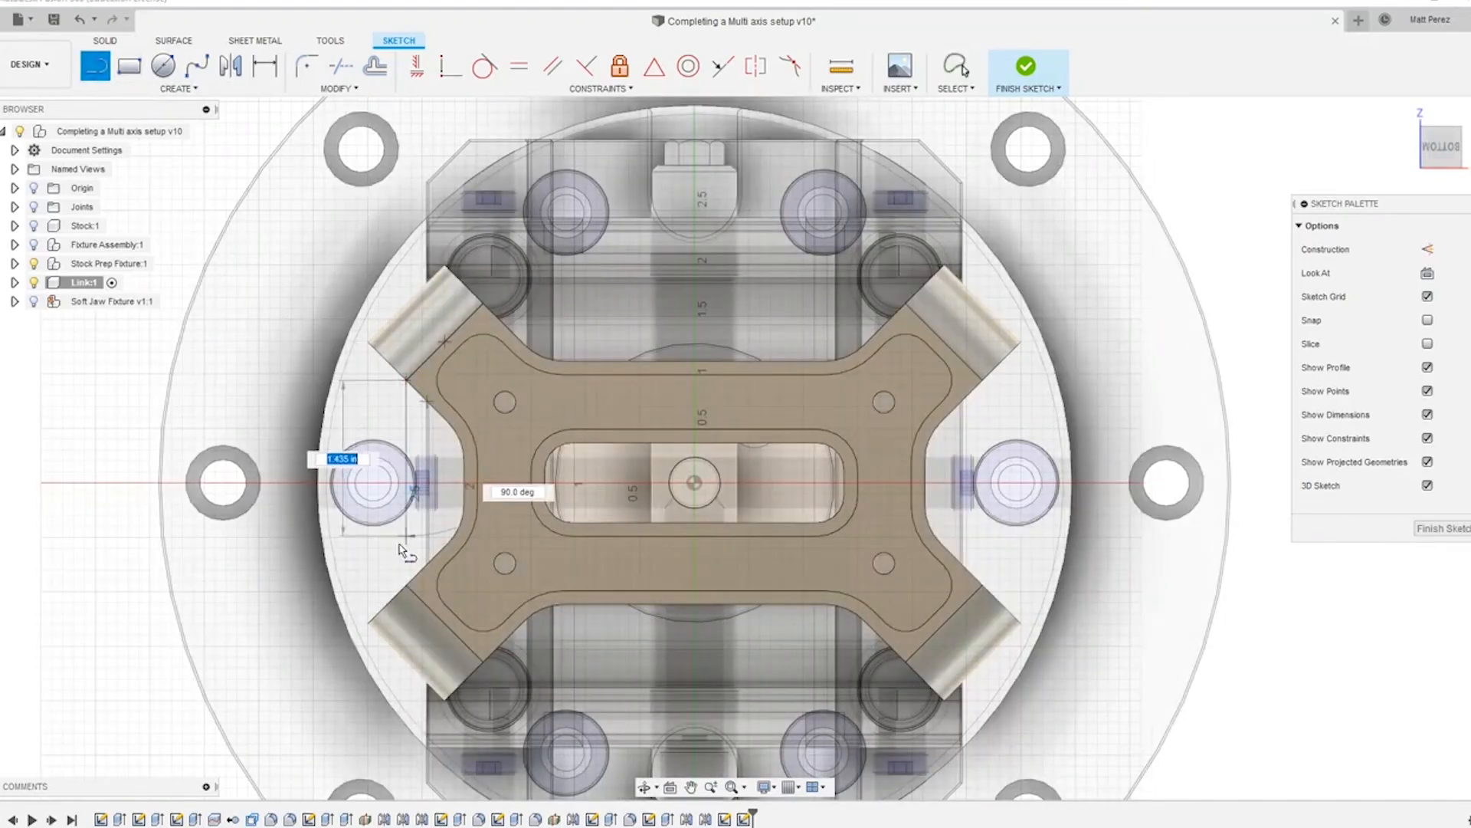
{"action": "left_click", "coordinate": [406, 585]}
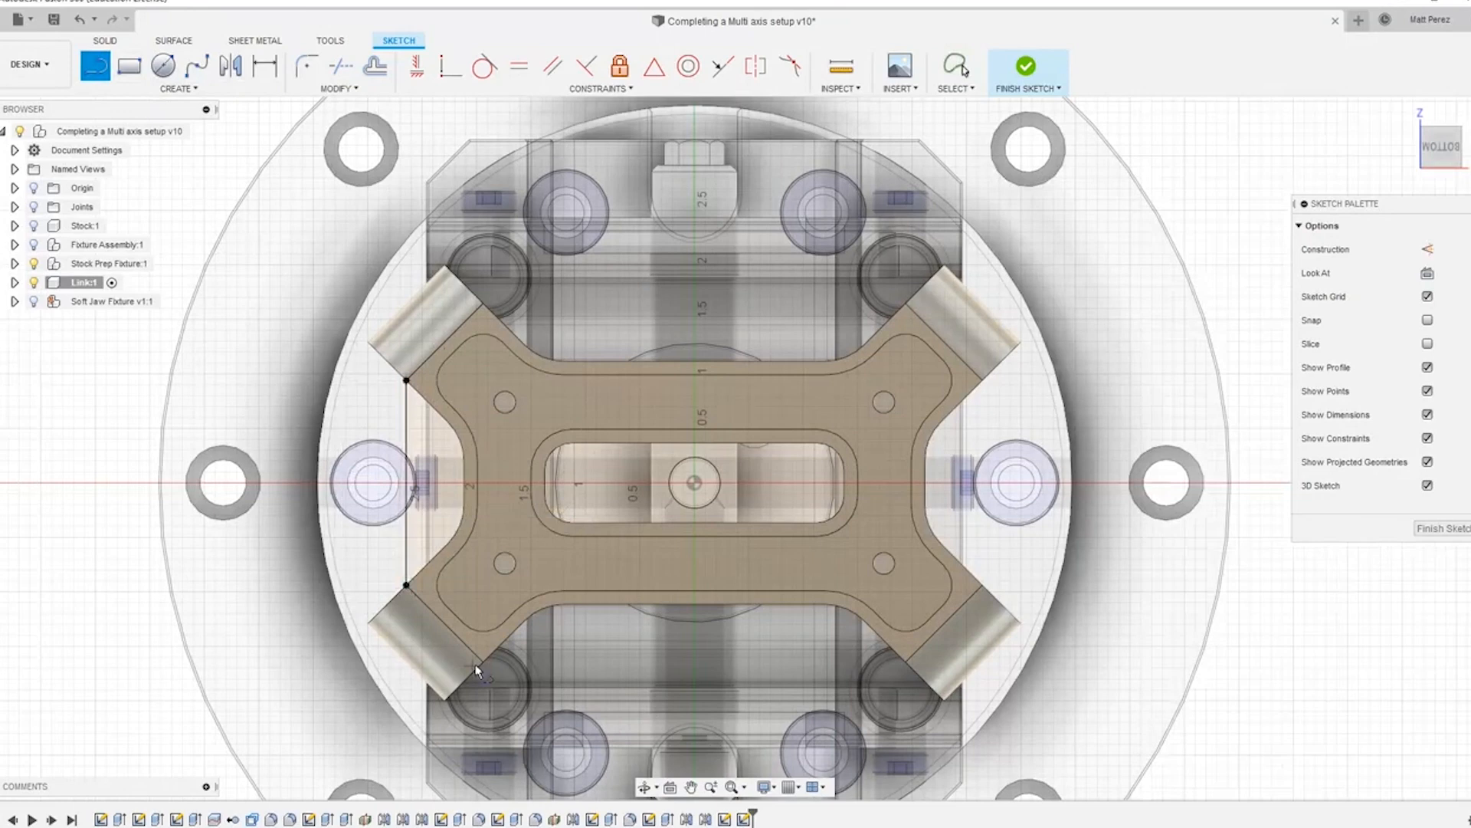
{"action": "left_click", "coordinate": [908, 662]}
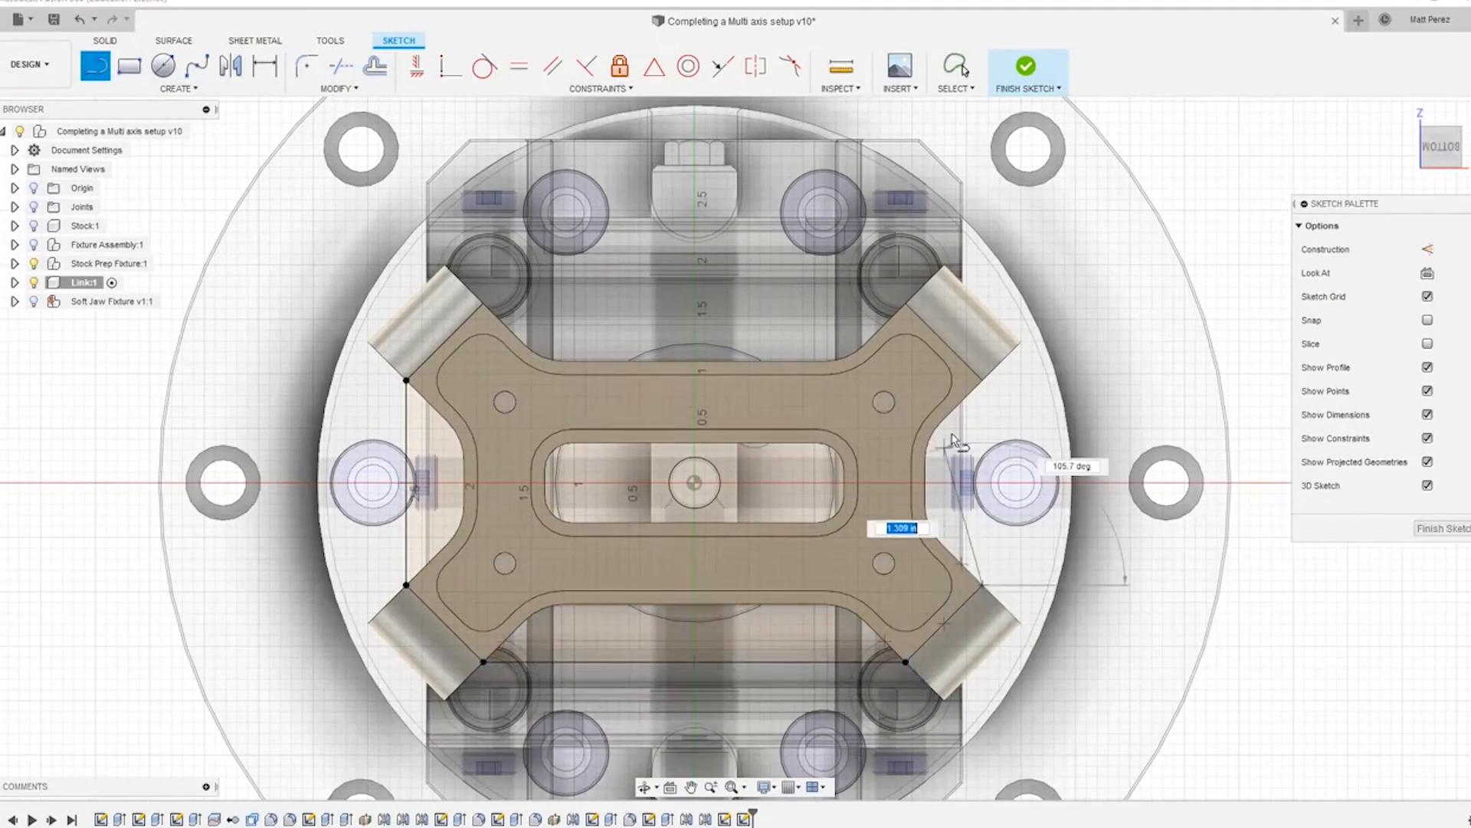
{"action": "left_click", "coordinate": [983, 379]}
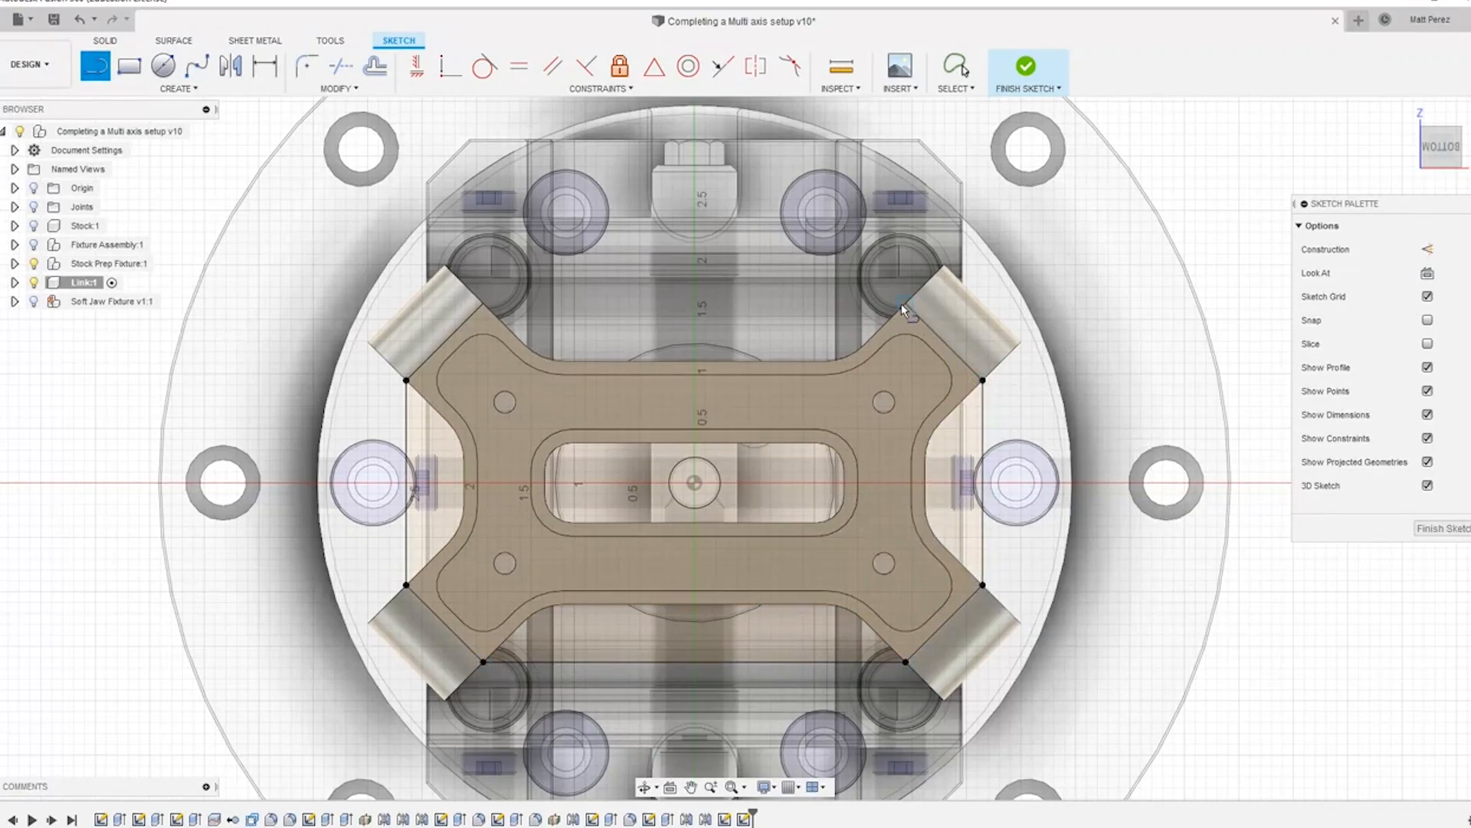
{"action": "left_click", "coordinate": [906, 303]}
{"action": "double_click", "coordinate": [483, 302]}
{"action": "key", "text": "Escape"}
{"action": "middle_click_drag", "start_coordinate": [660, 518], "coordinate": [642, 426], "text": "shift"}
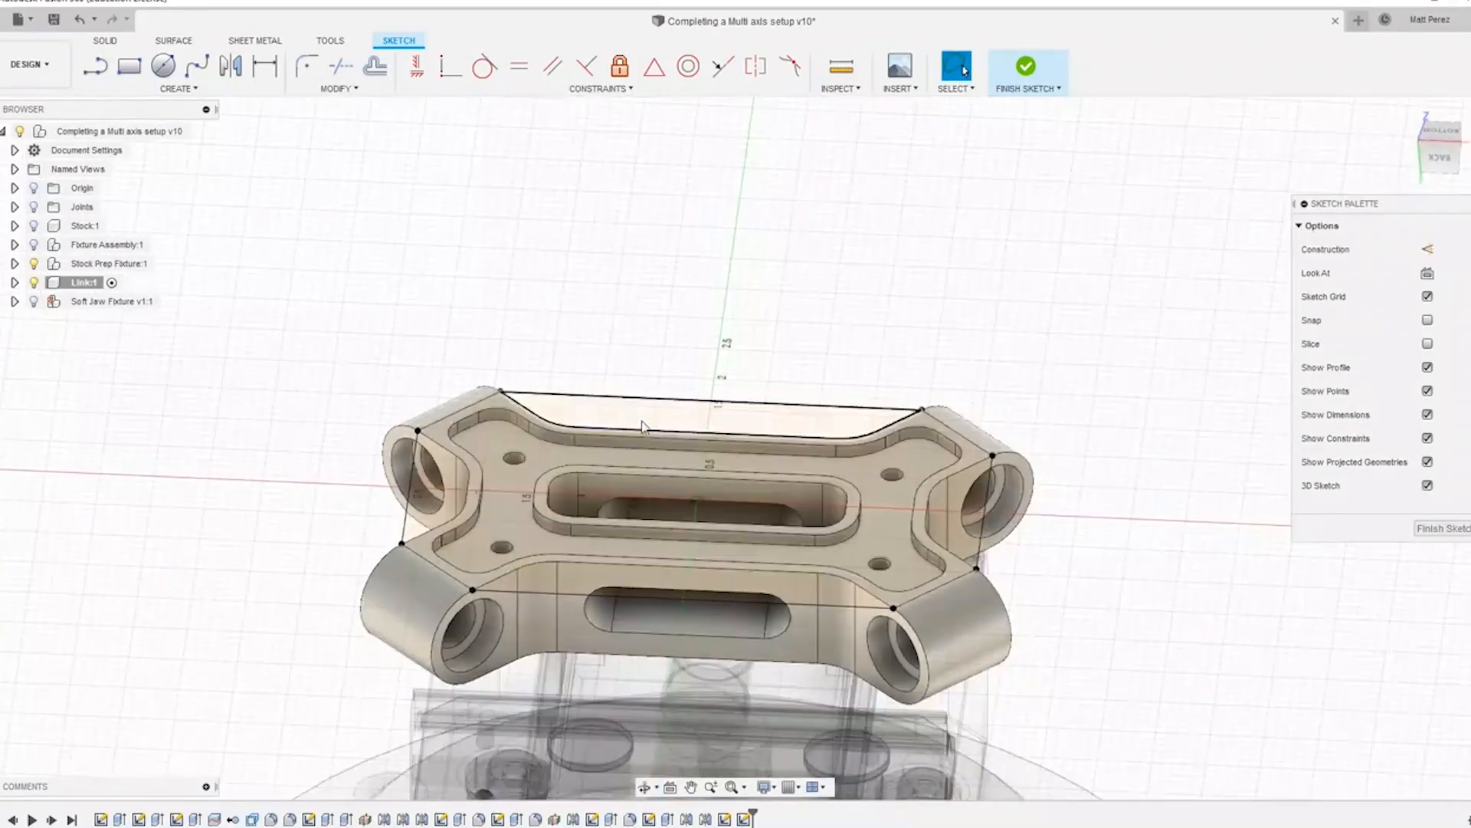
Step: Convert the outline of the large recessed pocket to construction geometry and finish the sketch
{"action": "double_click", "coordinate": [544, 432]}
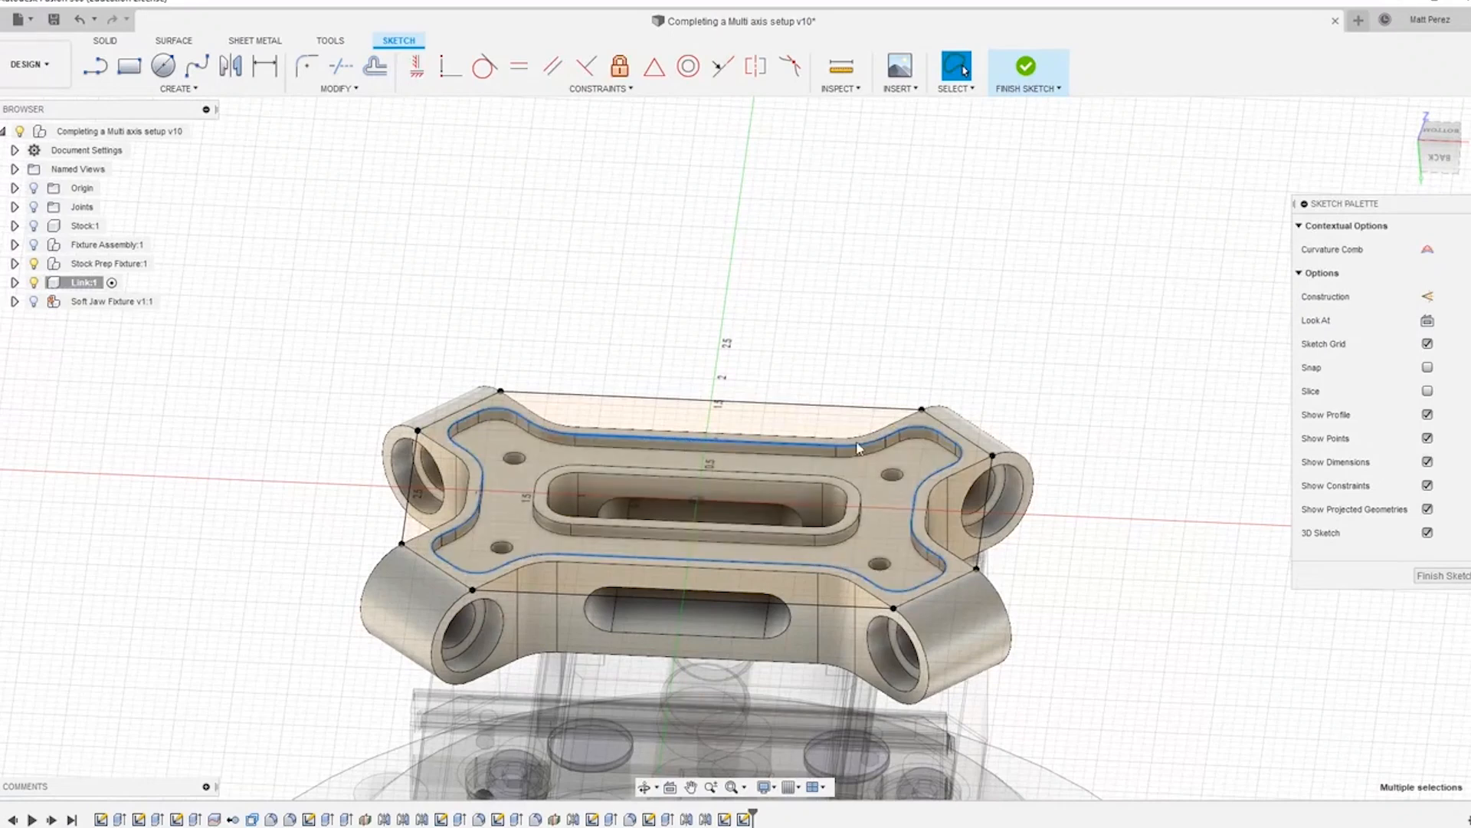
{"action": "left_click", "coordinate": [1427, 297]}
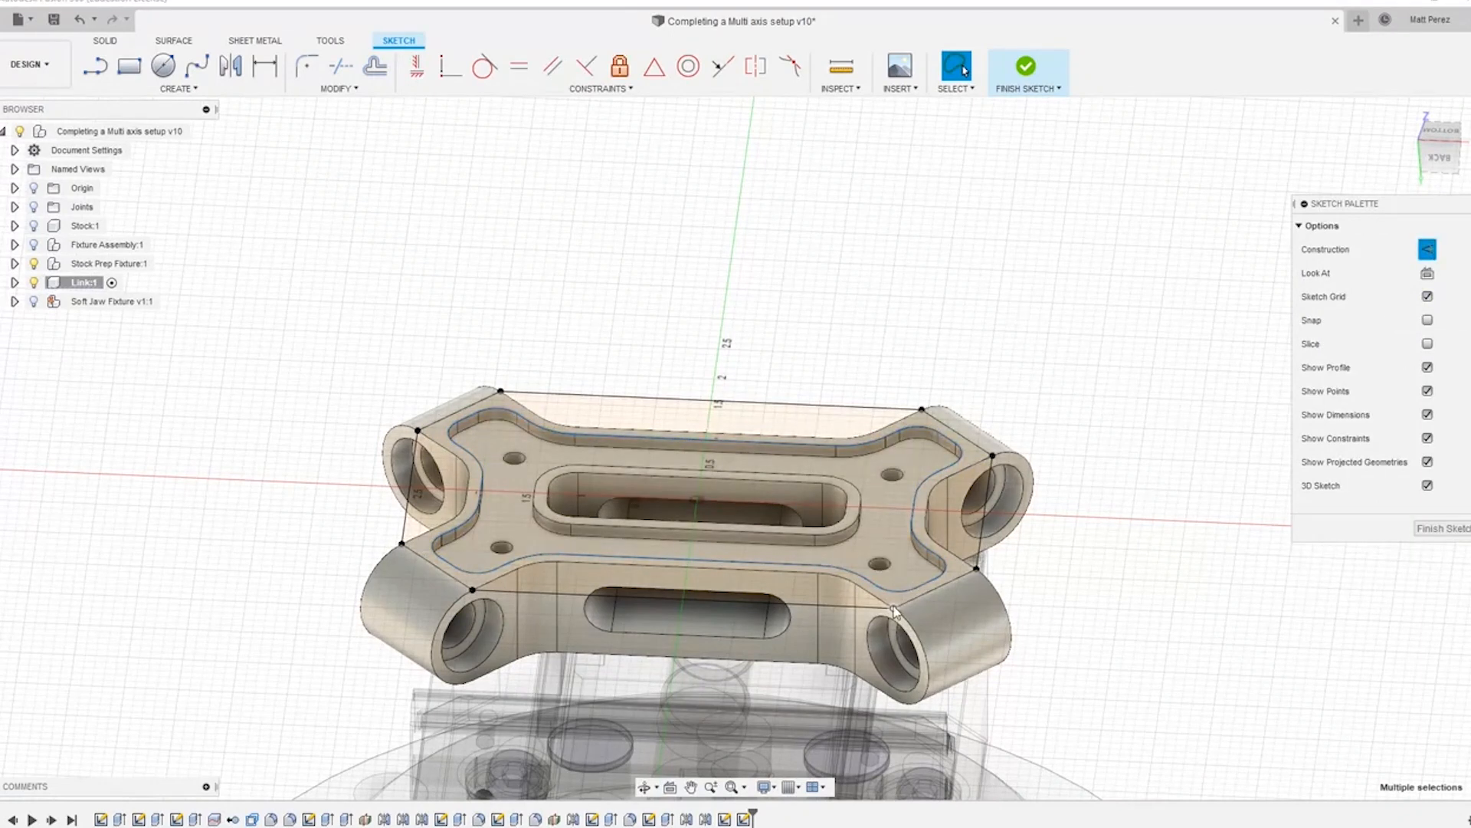
{"action": "left_click", "coordinate": [1441, 528]}
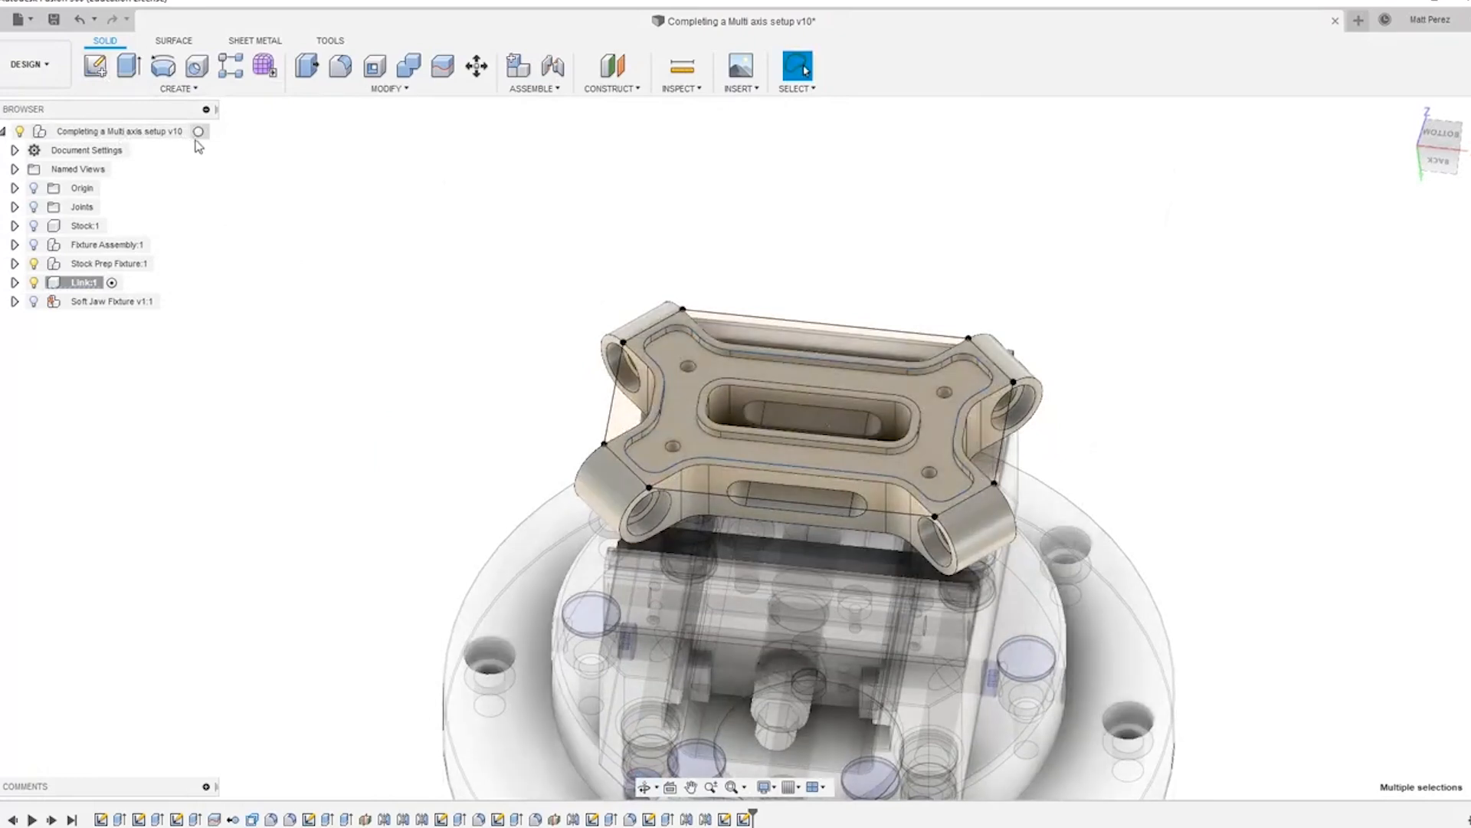
Step: Activate the top-level assembly, return to the Manufacture workspace and check the Face1 toolpath in Link In Soft Jaw
{"action": "left_click", "coordinate": [199, 131]}
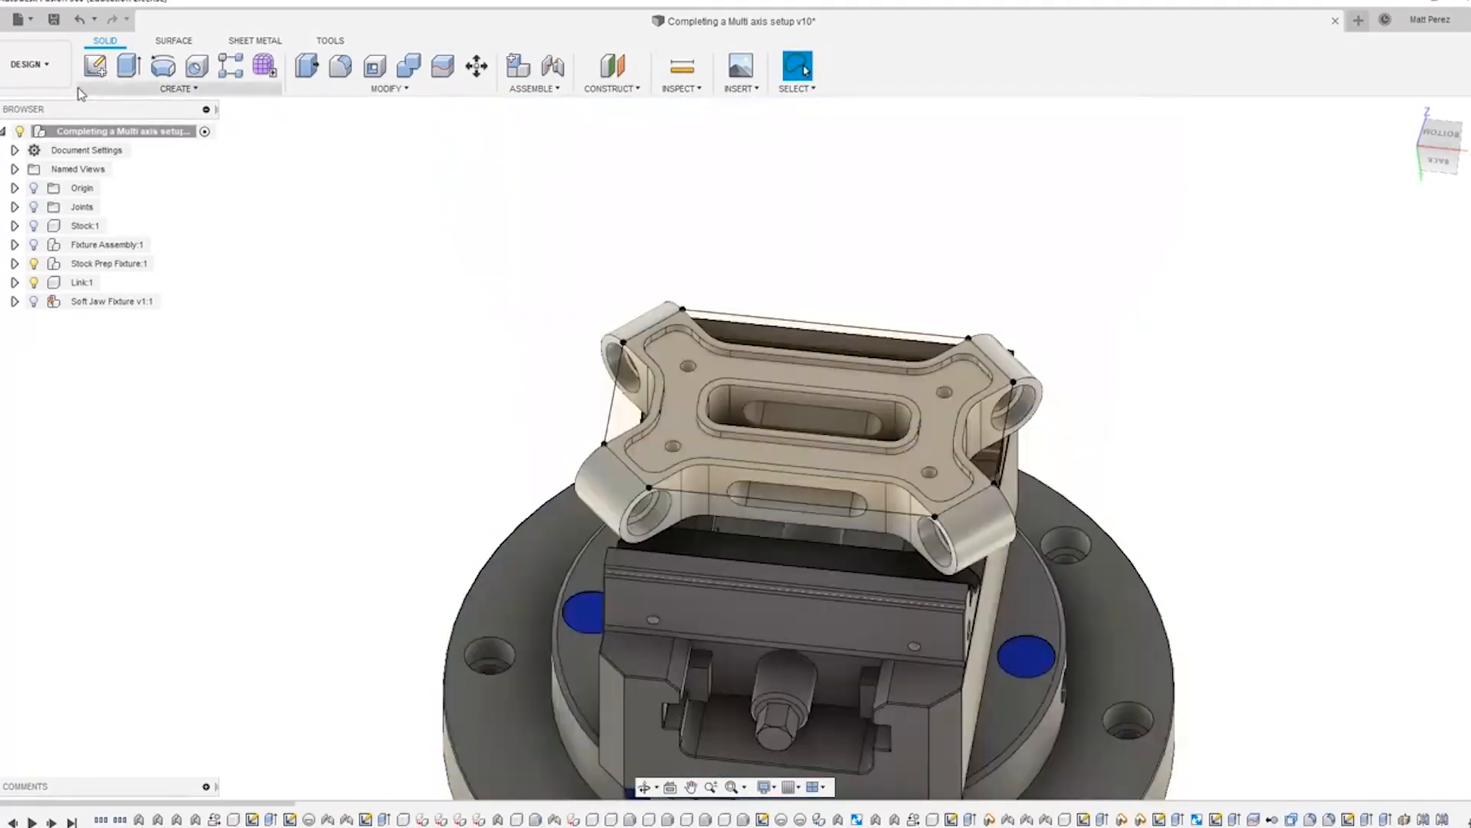
{"action": "left_click", "coordinate": [29, 64]}
{"action": "left_click", "coordinate": [27, 207]}
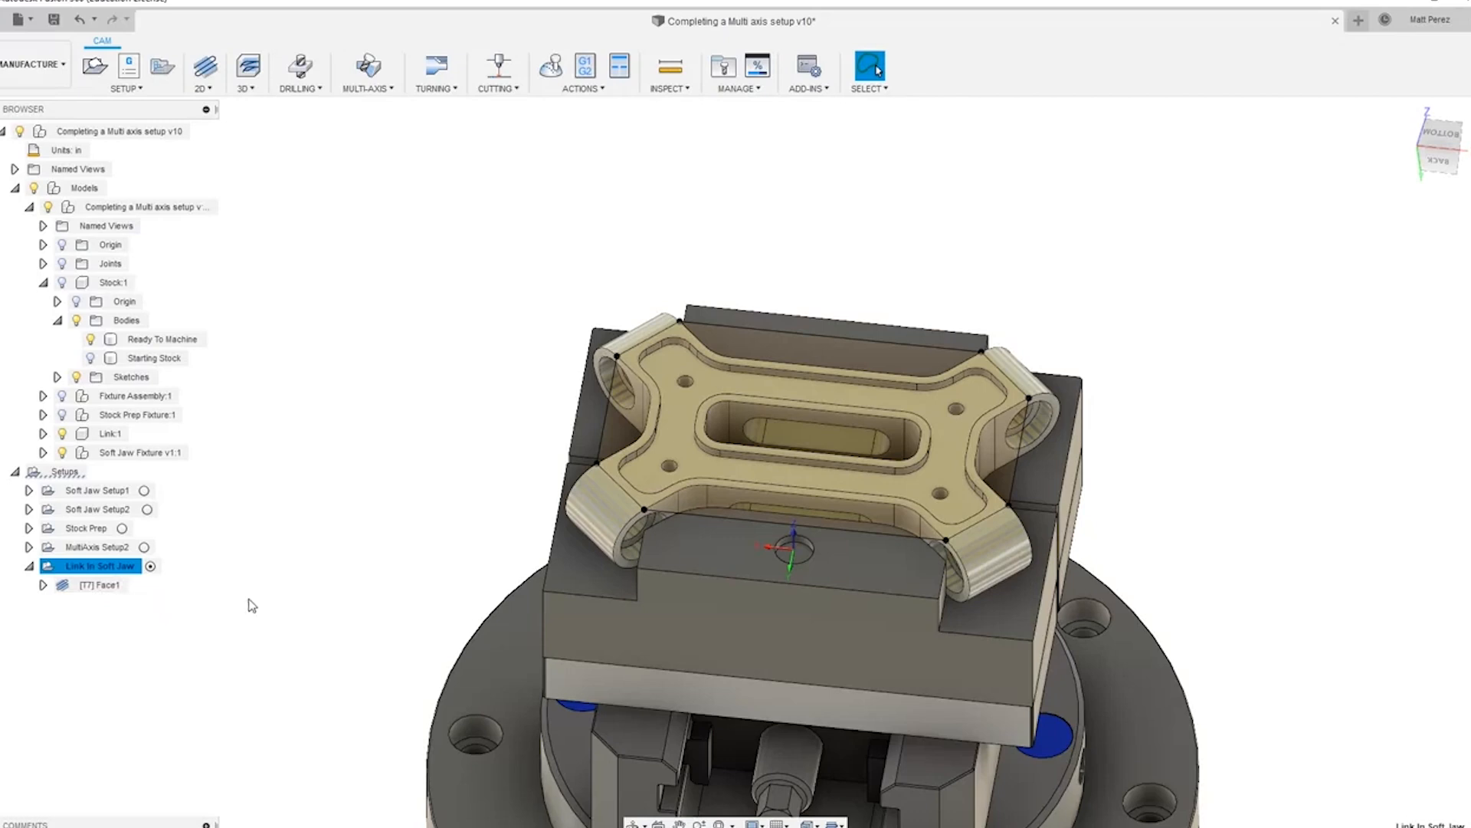
{"action": "left_click", "coordinate": [100, 585]}
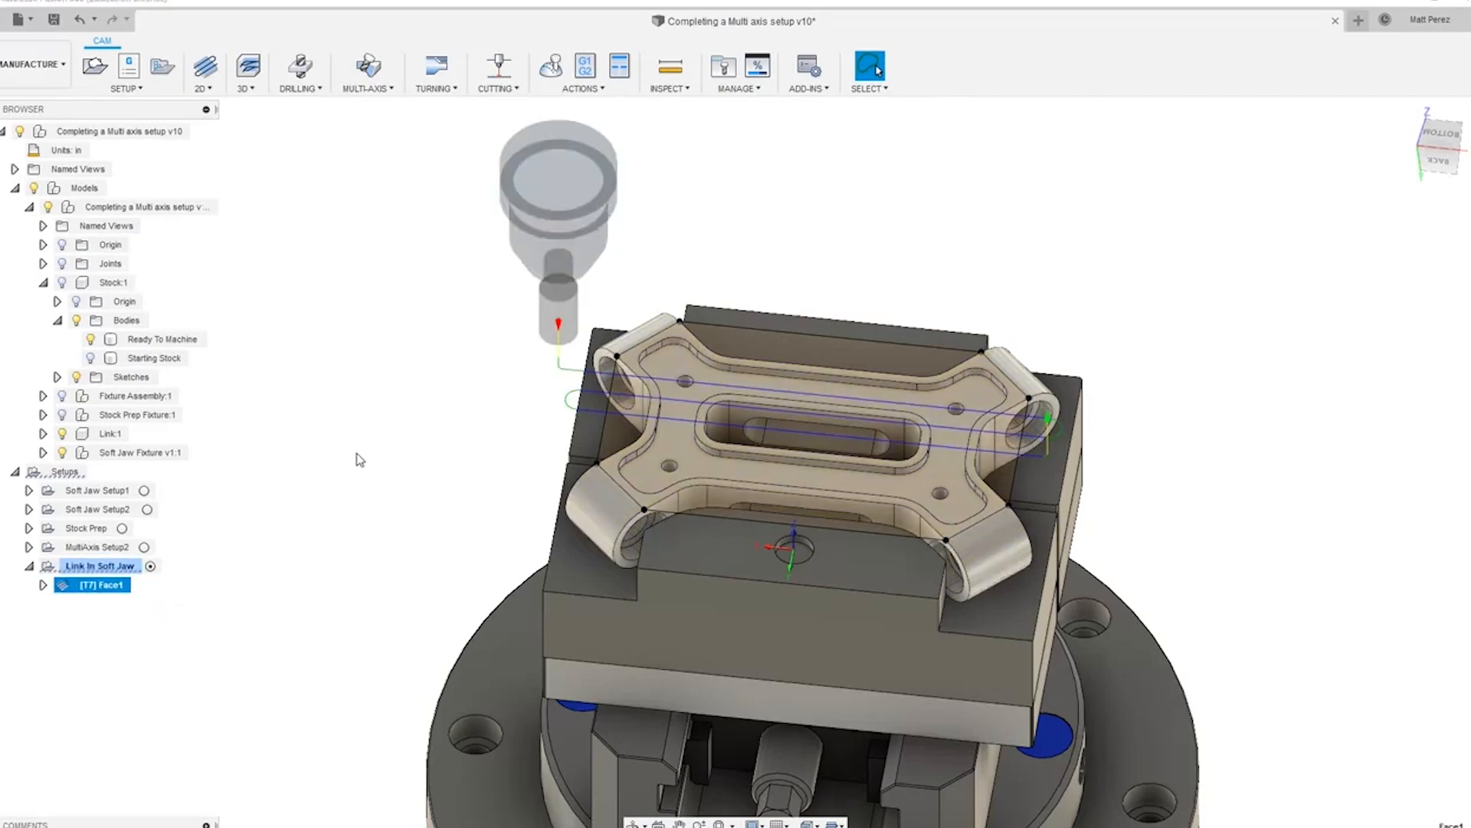
{"action": "left_click", "coordinate": [292, 421]}
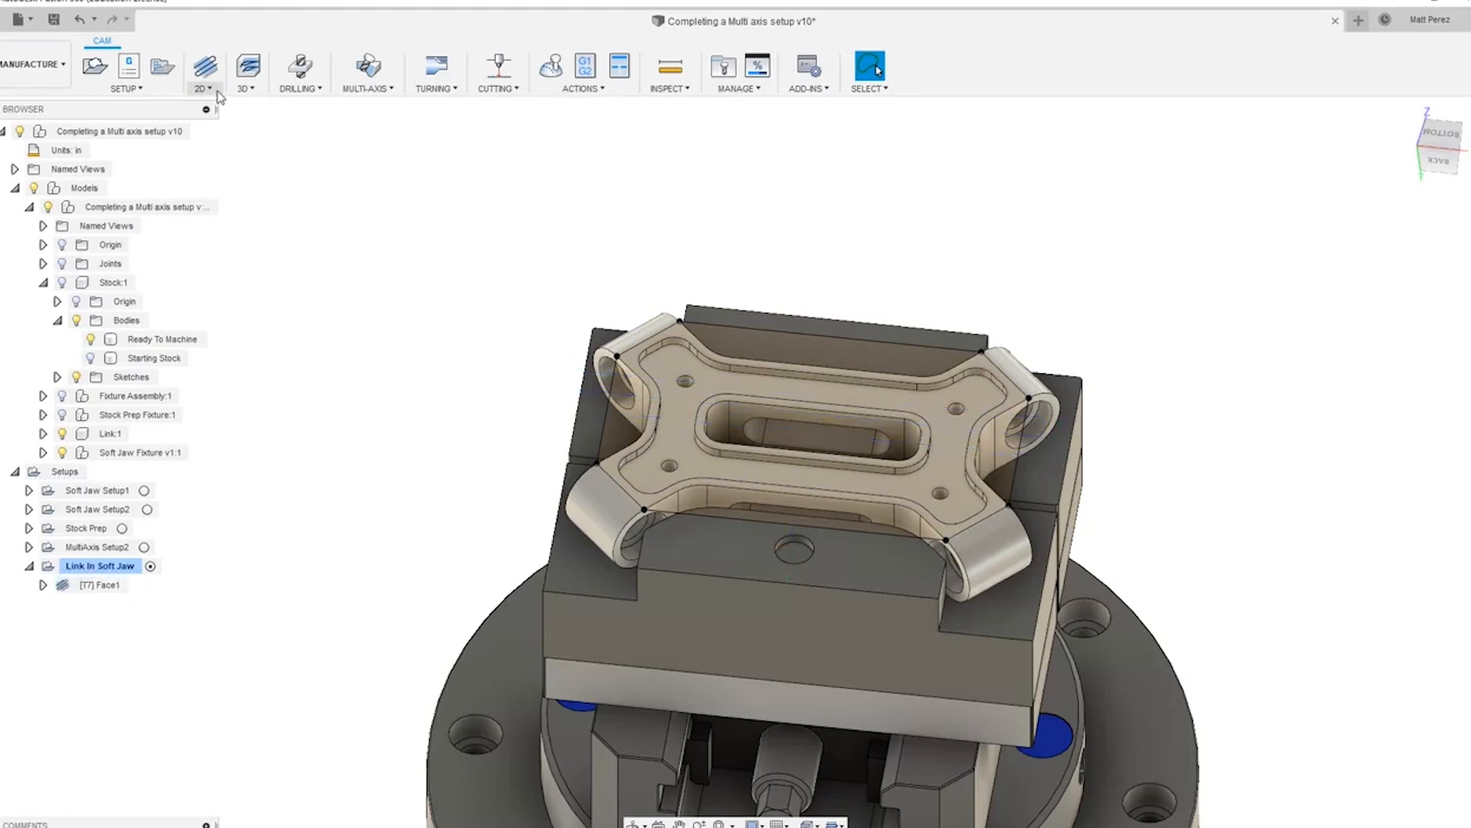
Step: Create a 2D Adaptive Clearing operation with the 1/2" flat end mill, using the closed sketch profile over the link as its pocket
{"action": "left_click", "coordinate": [205, 89]}
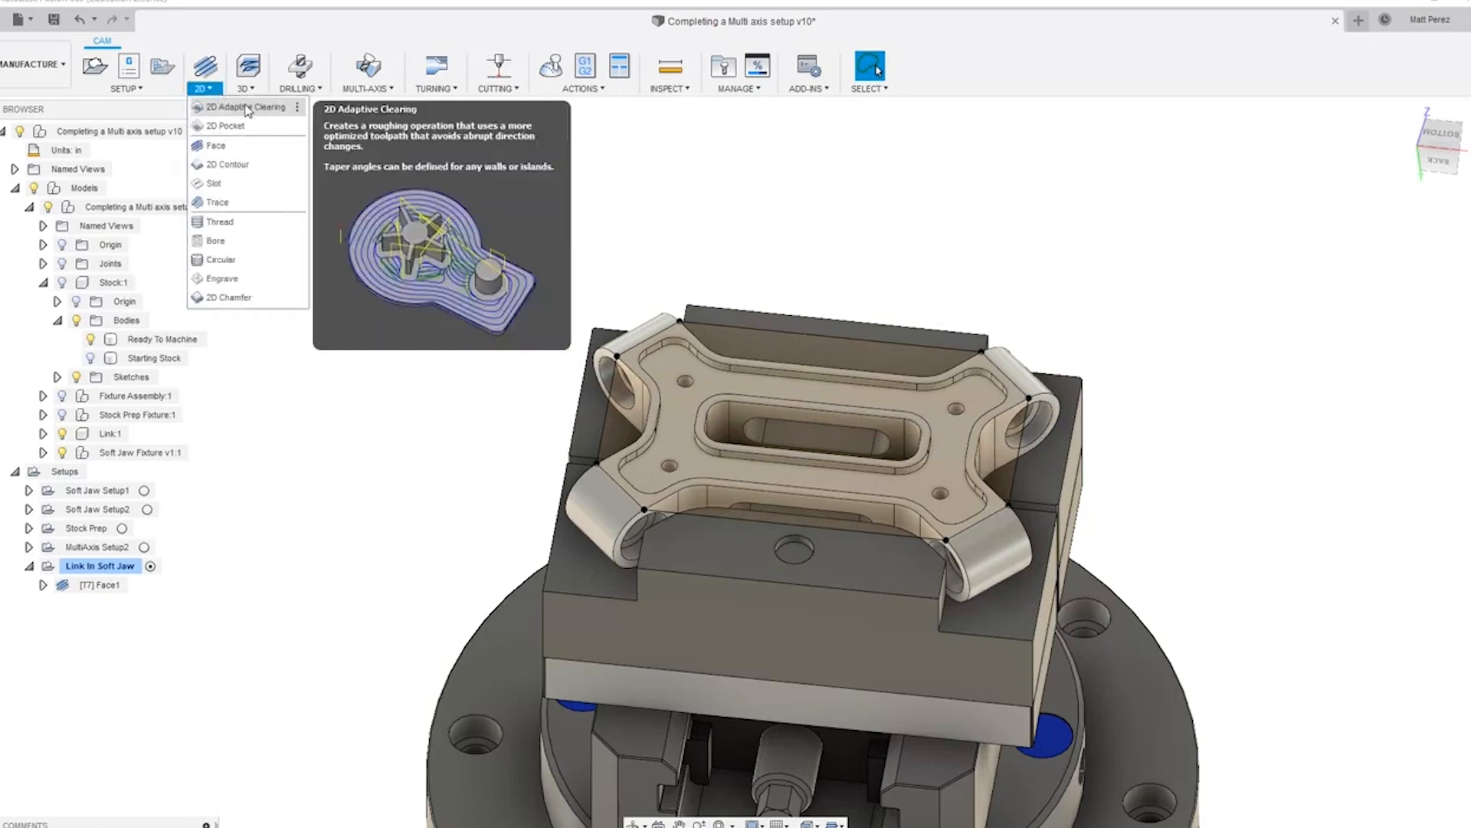
{"action": "left_click", "coordinate": [244, 88]}
{"action": "left_click", "coordinate": [205, 89]}
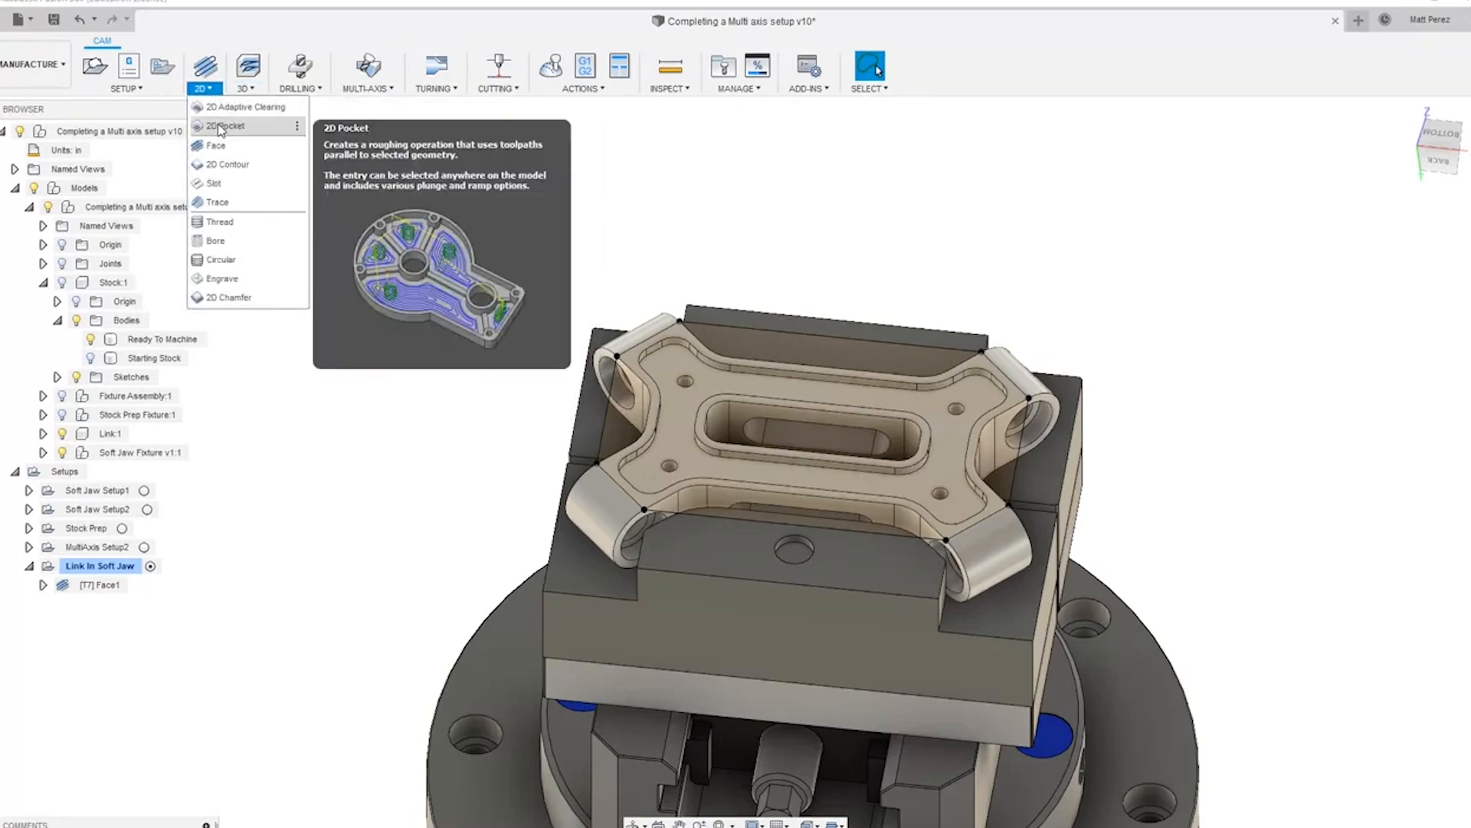
{"action": "left_click", "coordinate": [230, 107]}
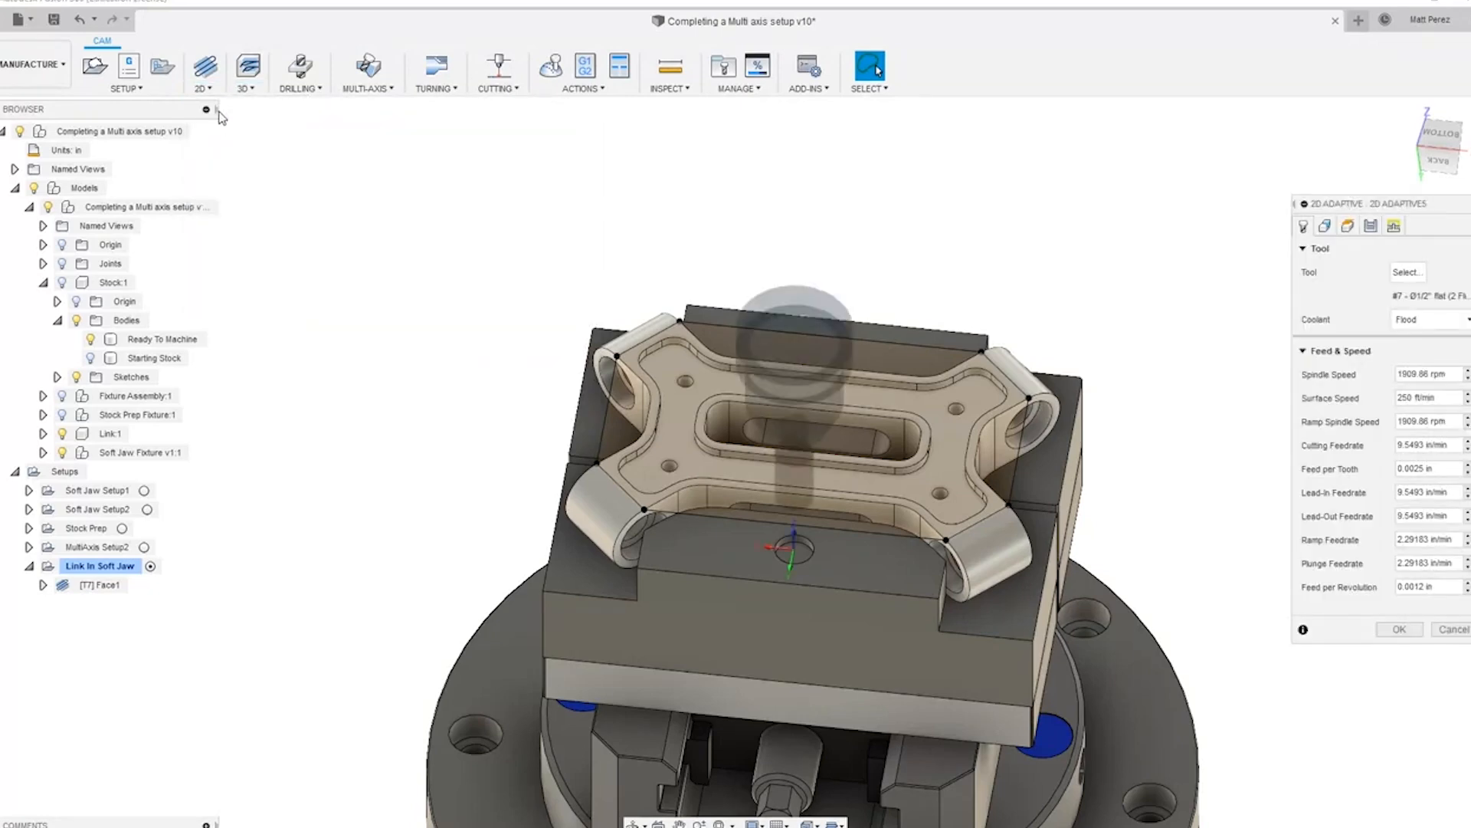
{"action": "left_click", "coordinate": [1325, 225]}
{"action": "left_click", "coordinate": [838, 336]}
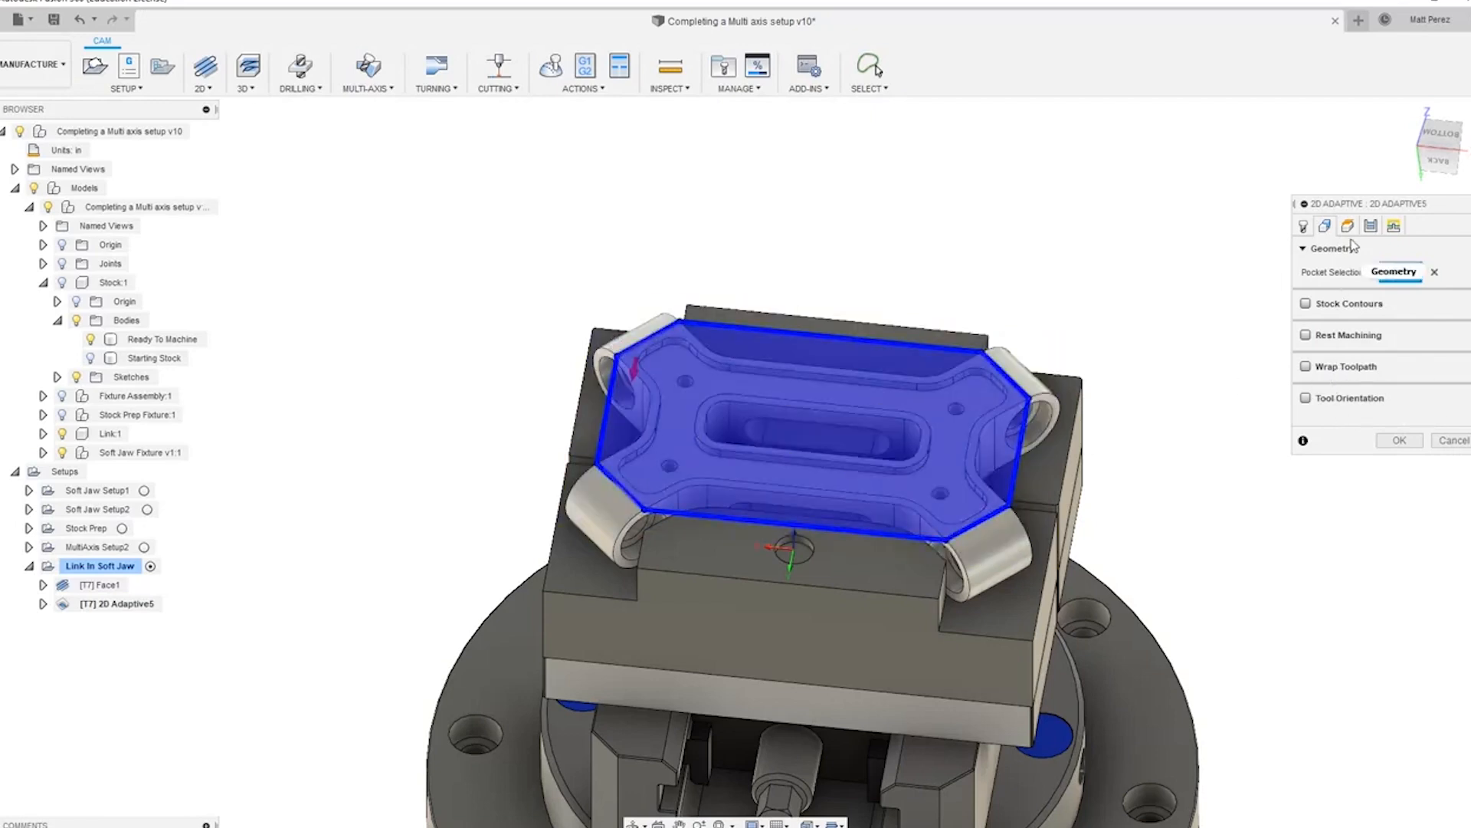
Step: Turn off Stock to Leave for the 2D adaptive operation
{"action": "left_click", "coordinate": [1372, 226]}
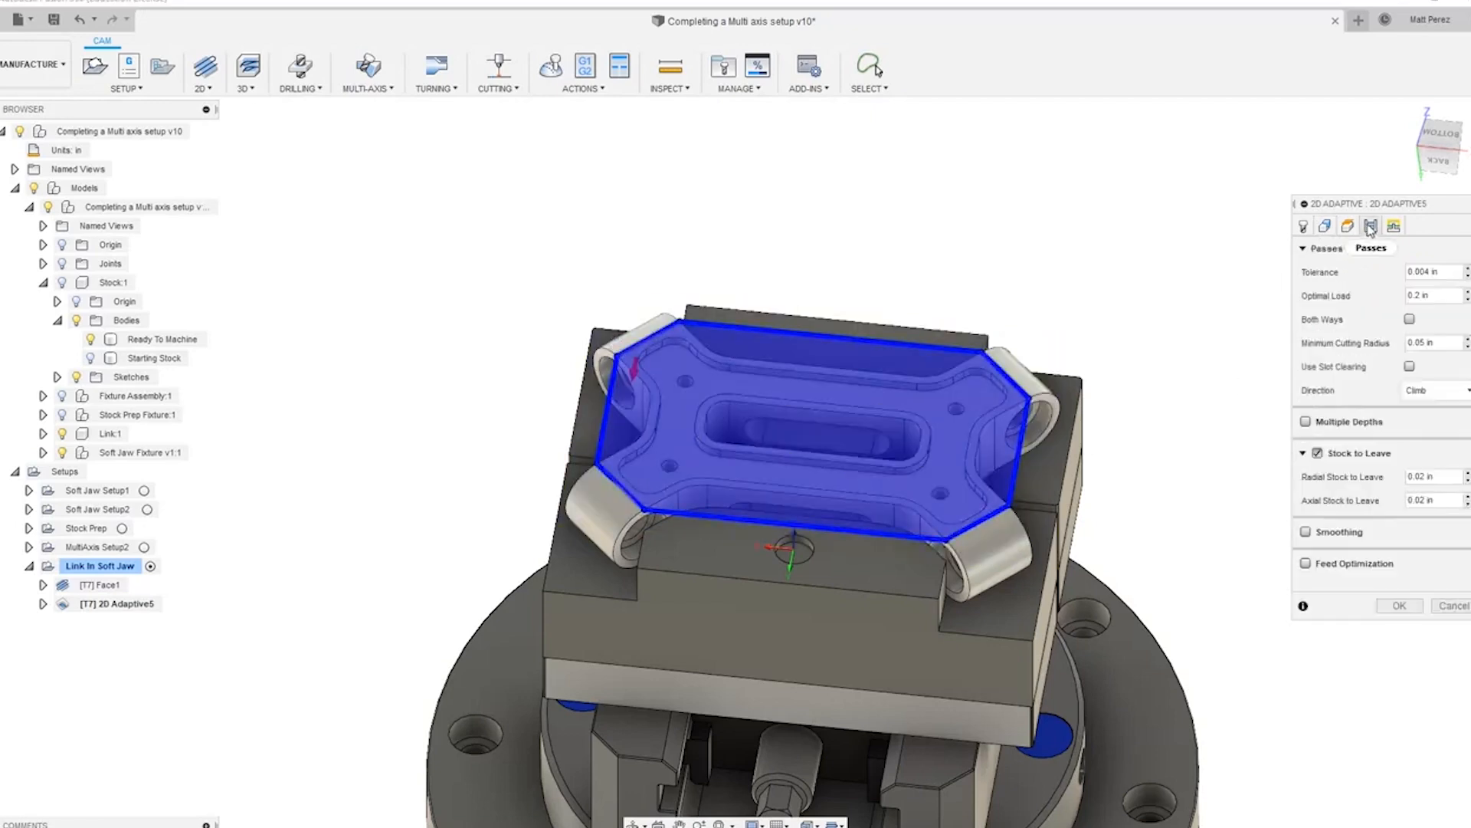
{"action": "left_click", "coordinate": [1318, 453]}
{"action": "middle_click_drag", "start_coordinate": [1256, 452], "coordinate": [1228, 388], "text": "shift"}
{"action": "scroll", "coordinate": [910, 395], "scroll_direction": "up", "scroll_amount": 5}
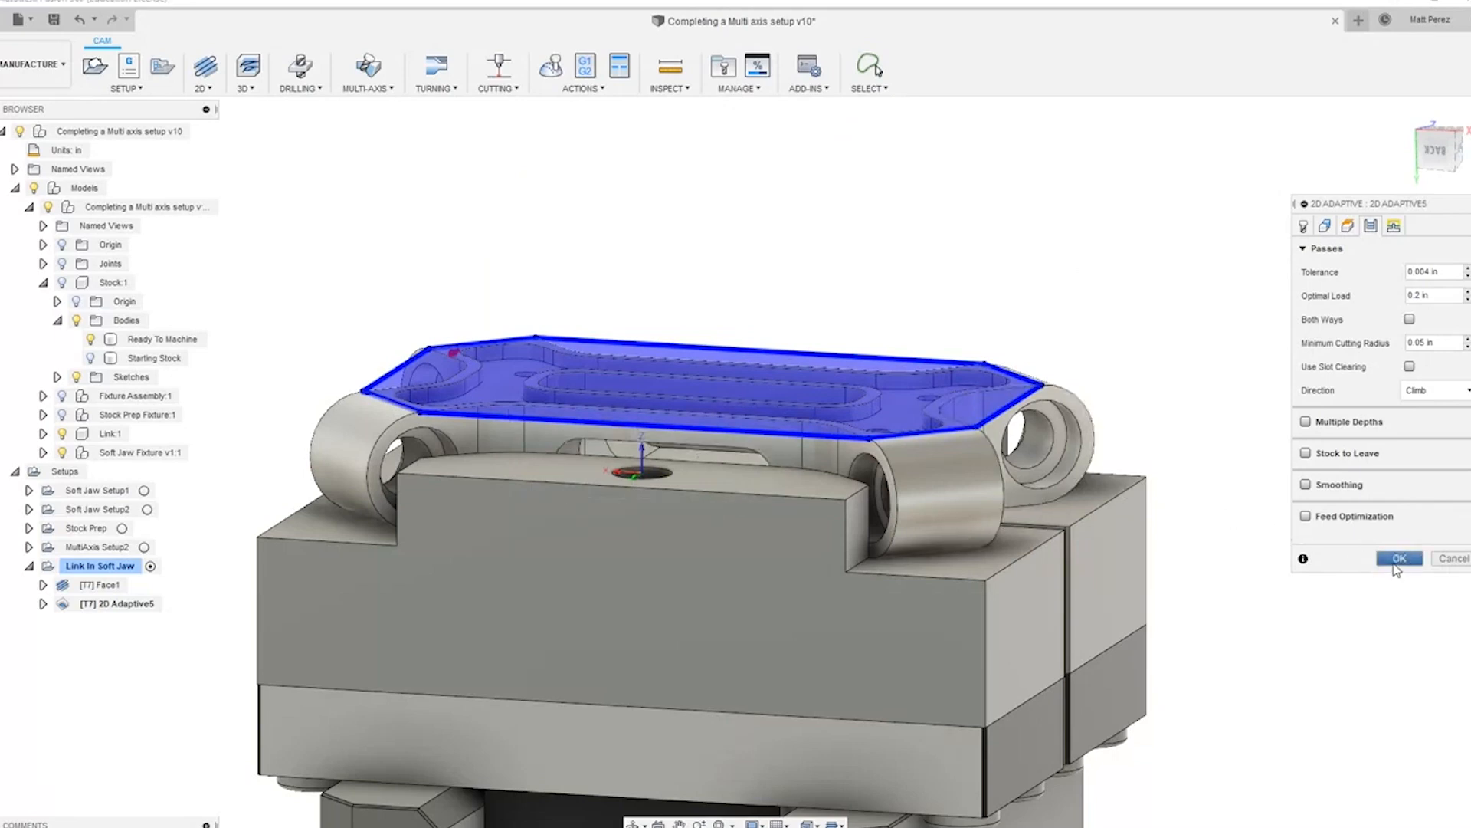
Step: Confirm the 2D adaptive operation and inspect its generated toolpath over the link
{"action": "left_click", "coordinate": [1396, 560]}
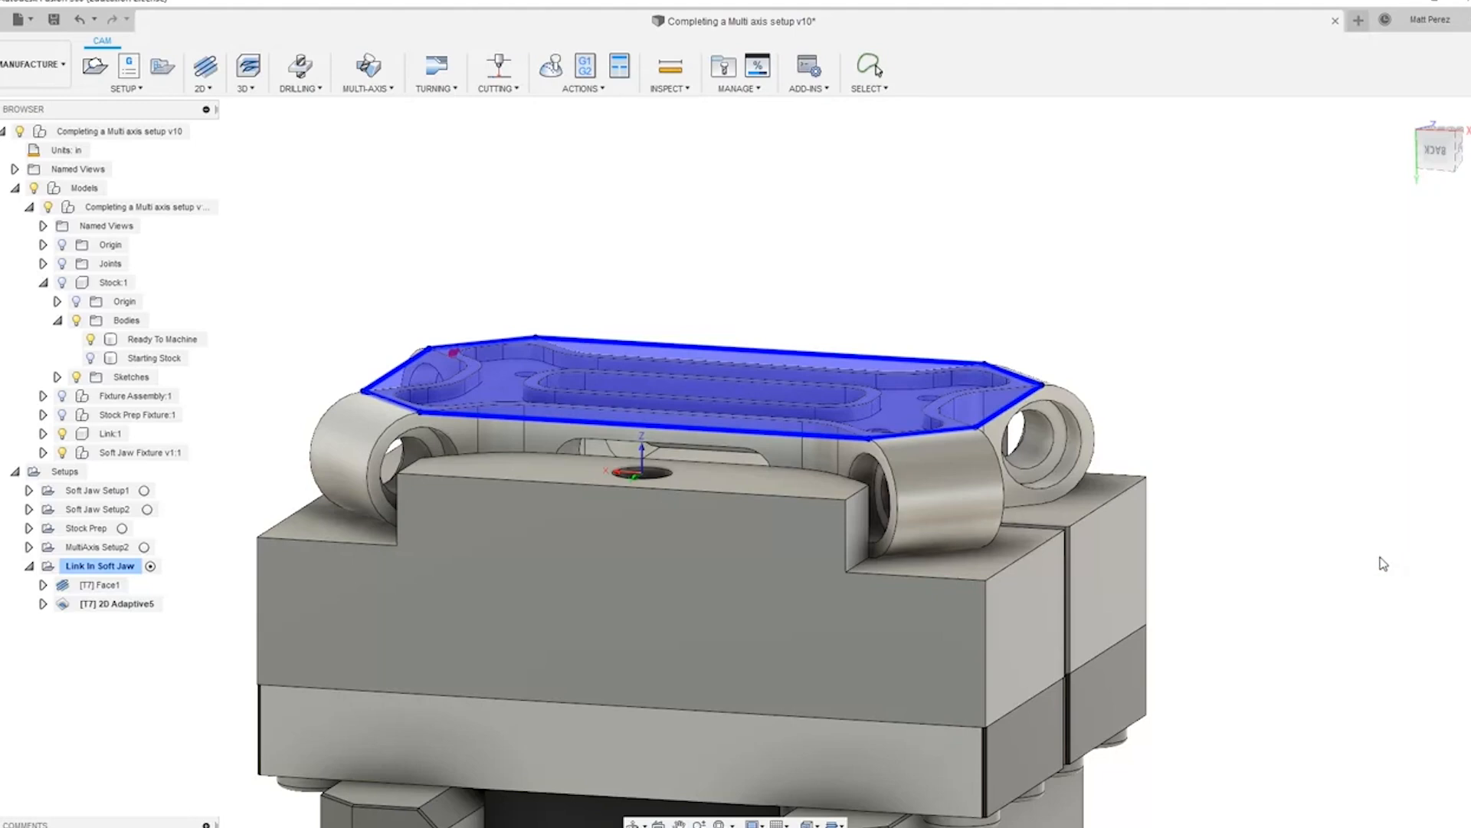
{"action": "middle_click_drag", "start_coordinate": [801, 360], "coordinate": [801, 390], "text": "shift"}
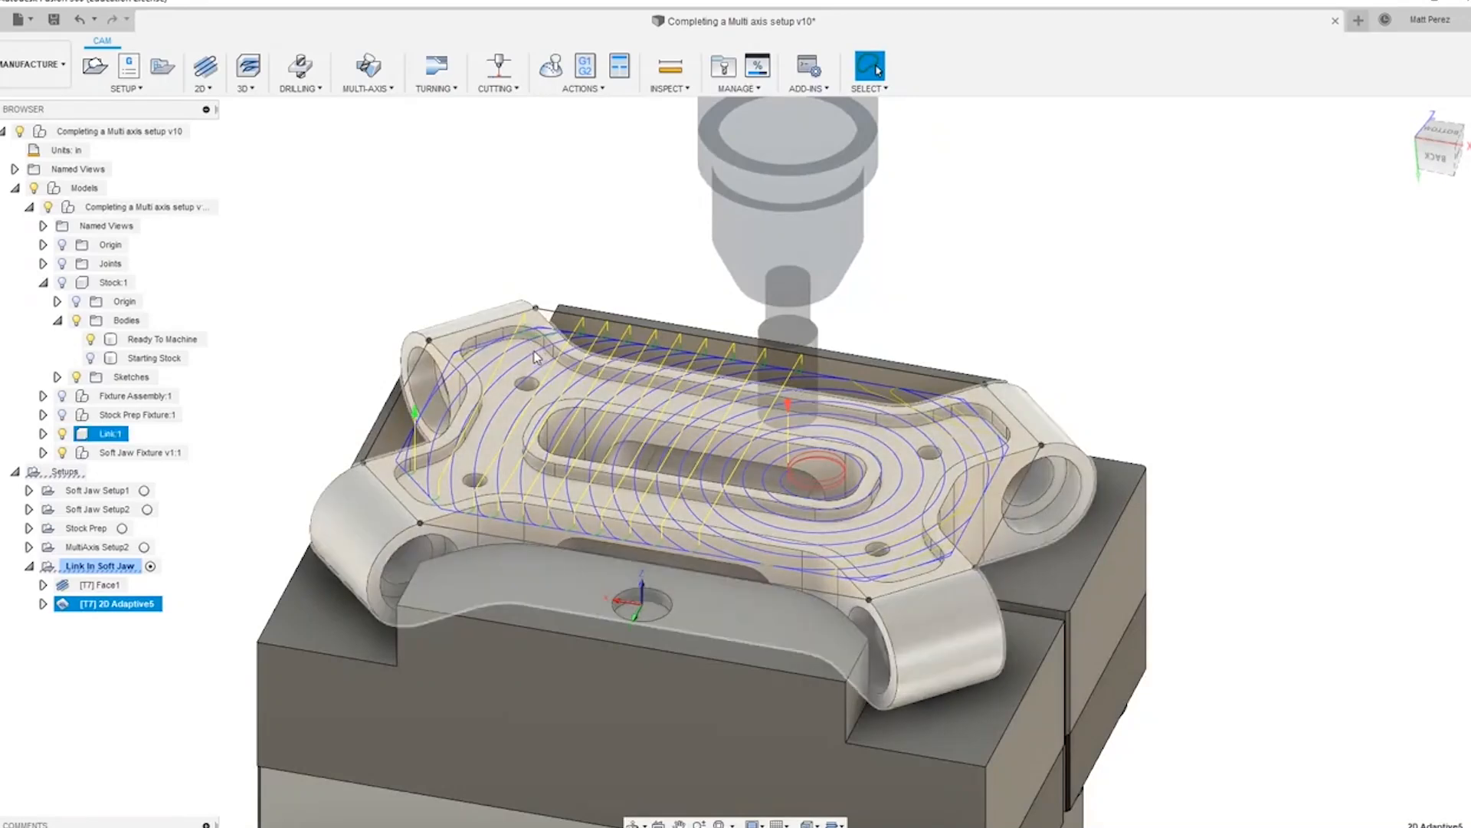
{"action": "key", "text": "Escape"}
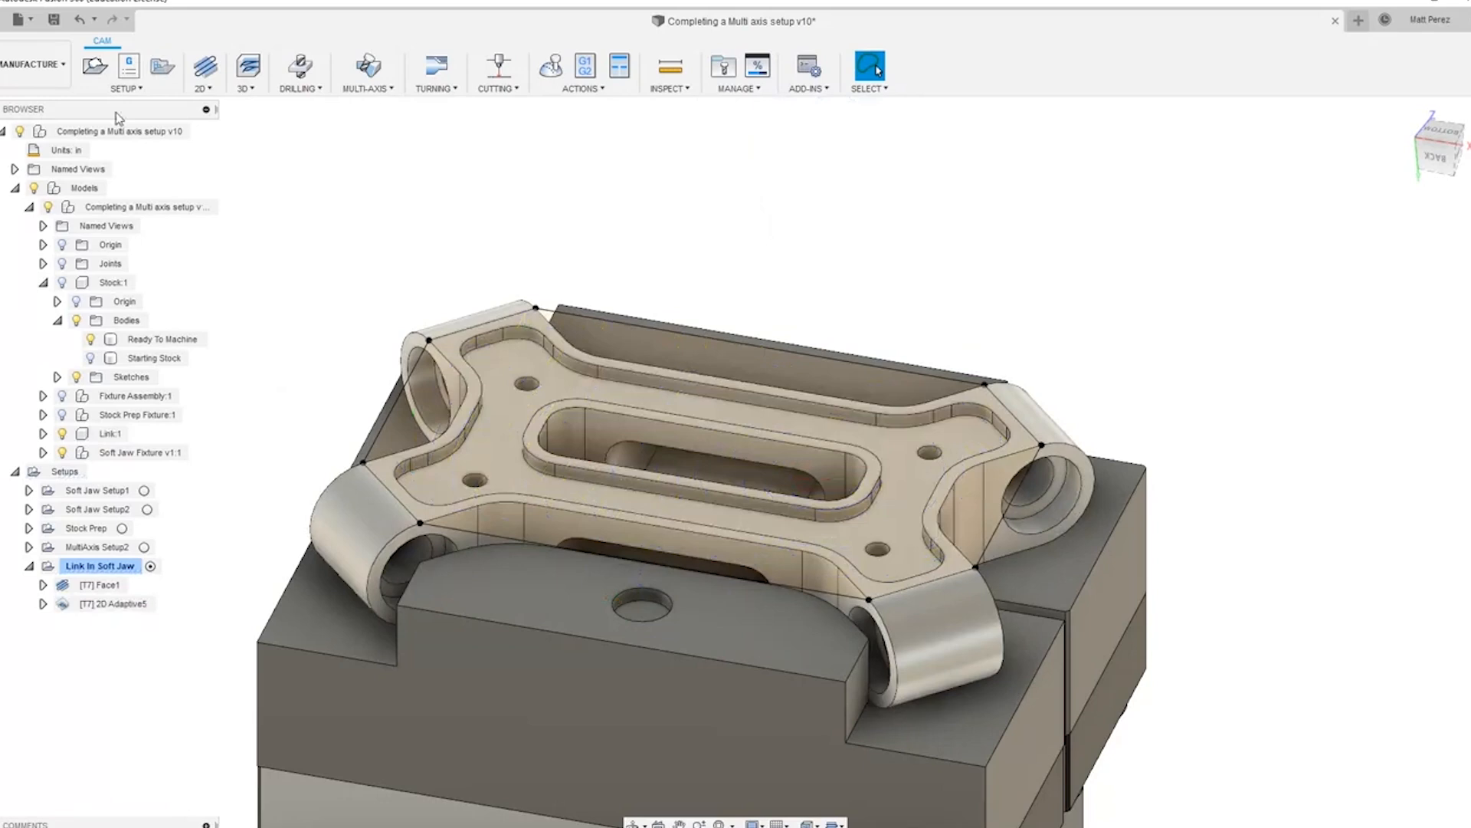
{"action": "left_click", "coordinate": [202, 87]}
{"action": "left_click", "coordinate": [279, 347]}
{"action": "left_click", "coordinate": [445, 359]}
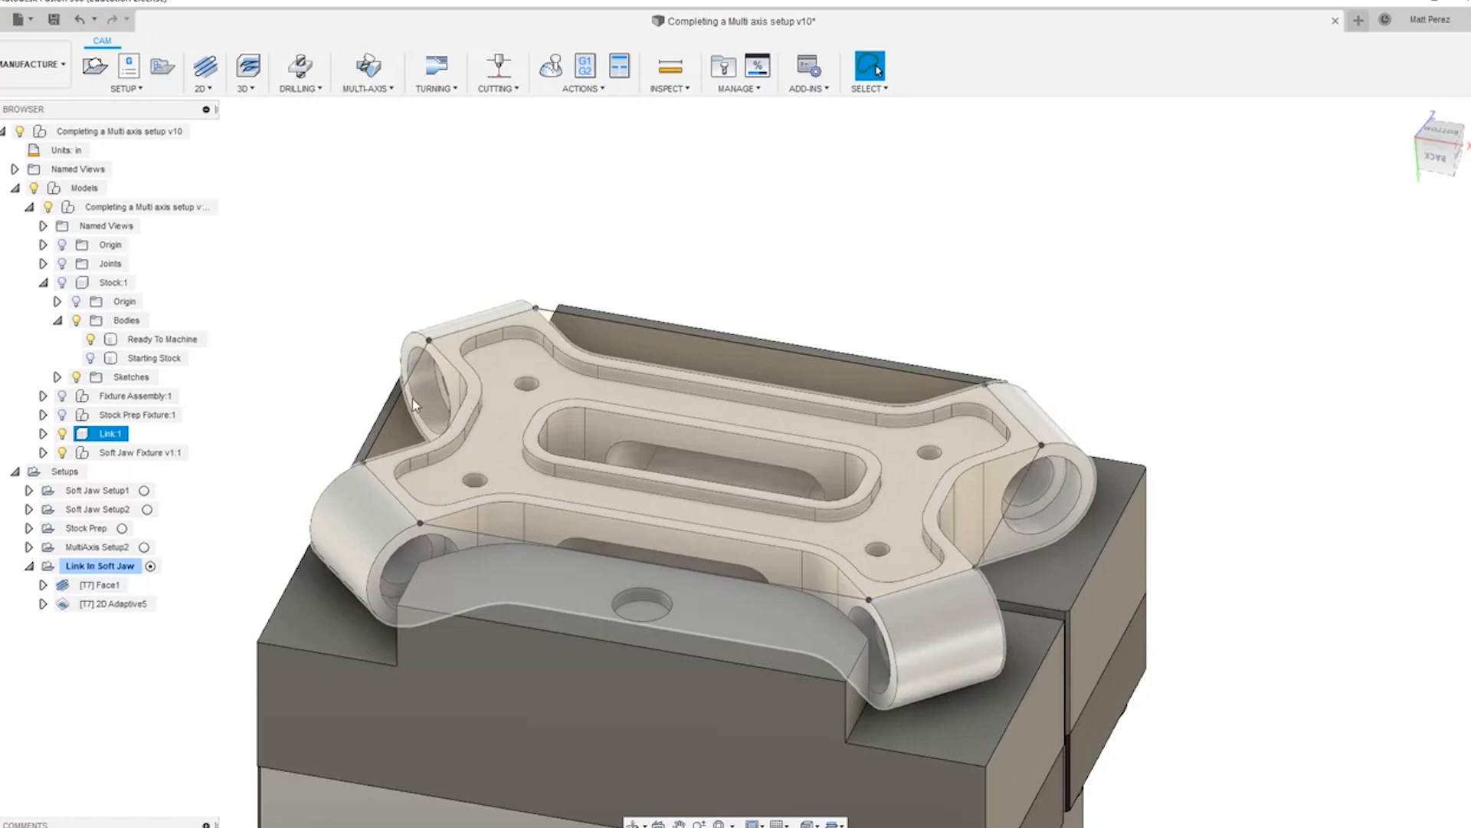
{"action": "left_click", "coordinate": [368, 343]}
Step: Switch to the Design workspace, activate the Link component and open its most recent sketch for editing
{"action": "left_click", "coordinate": [31, 64]}
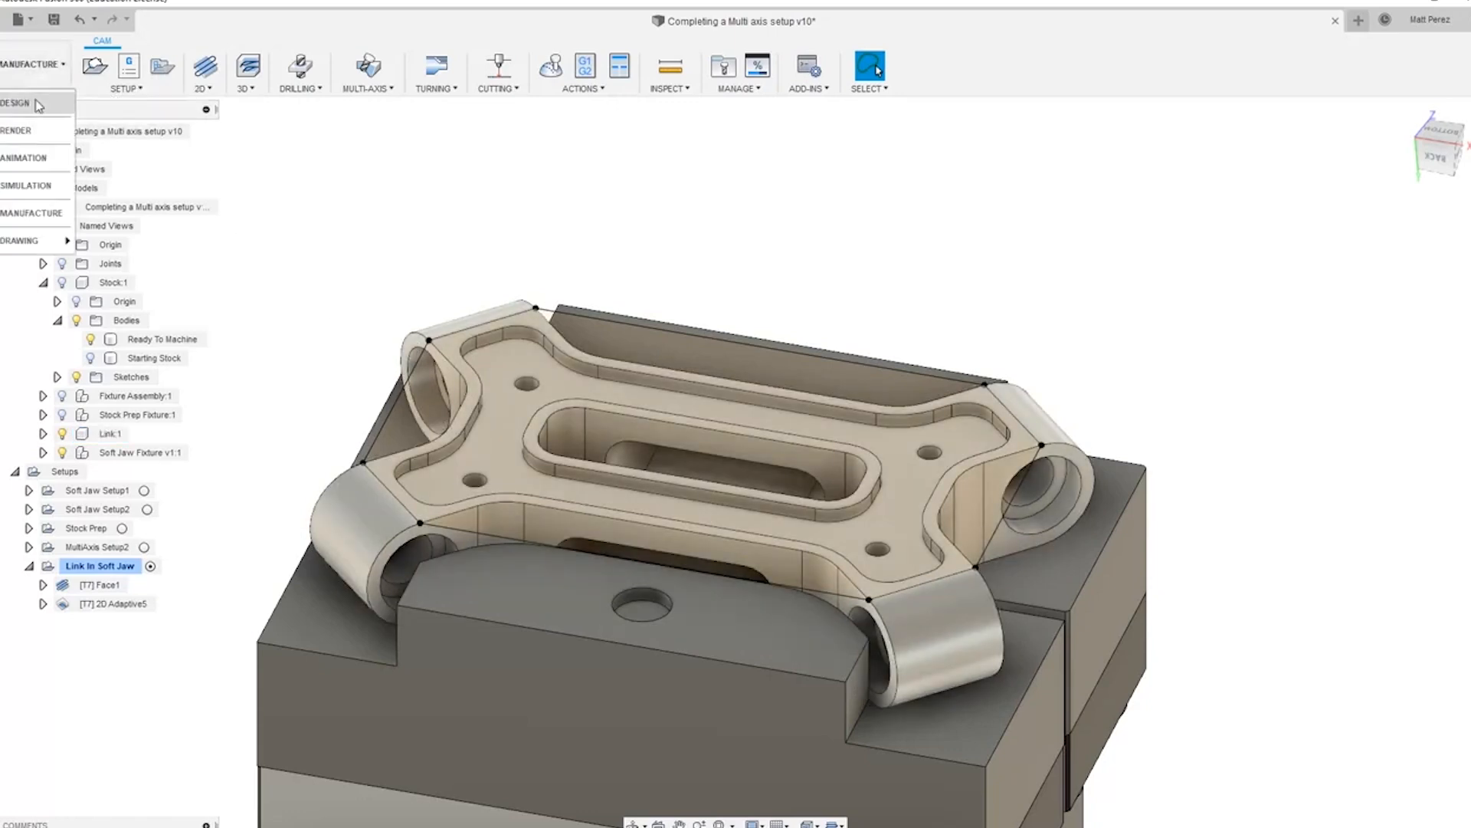
{"action": "left_click", "coordinate": [36, 117]}
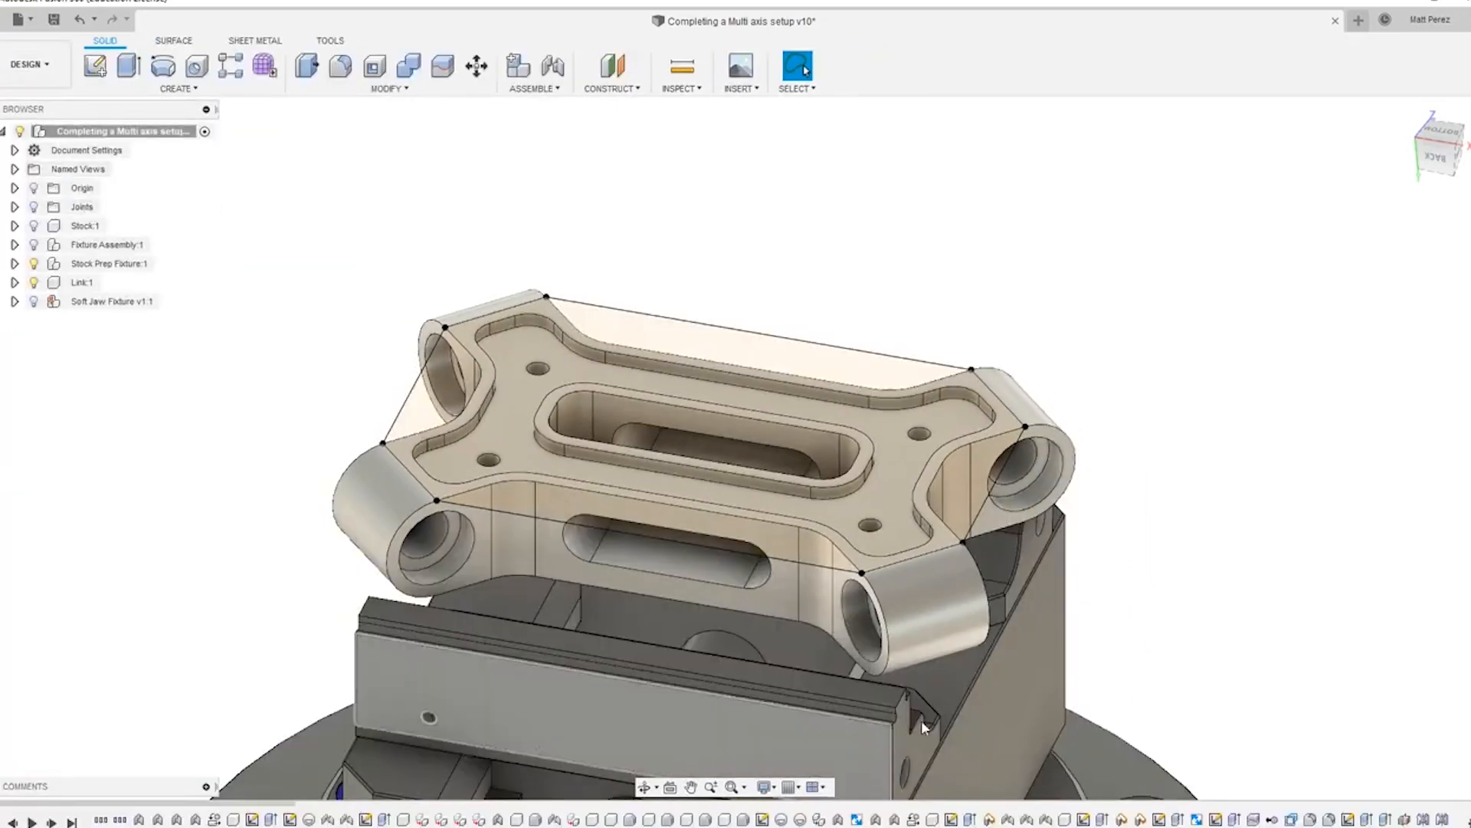
{"action": "scroll", "coordinate": [1408, 783], "scroll_direction": "down", "scroll_amount": 4}
{"action": "scroll", "coordinate": [1410, 820], "scroll_direction": "down", "scroll_amount": 3}
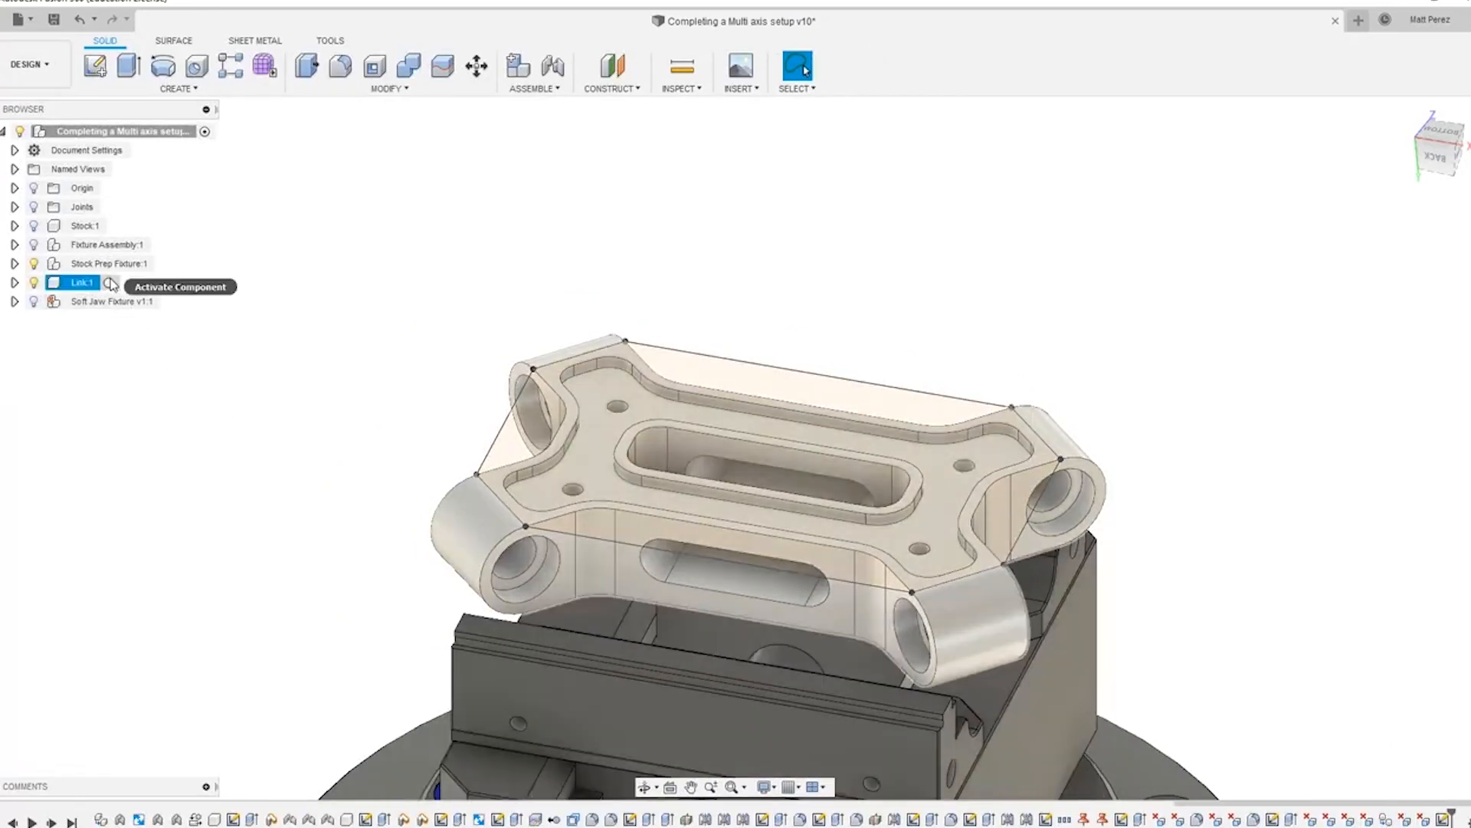
{"action": "left_click", "coordinate": [111, 282]}
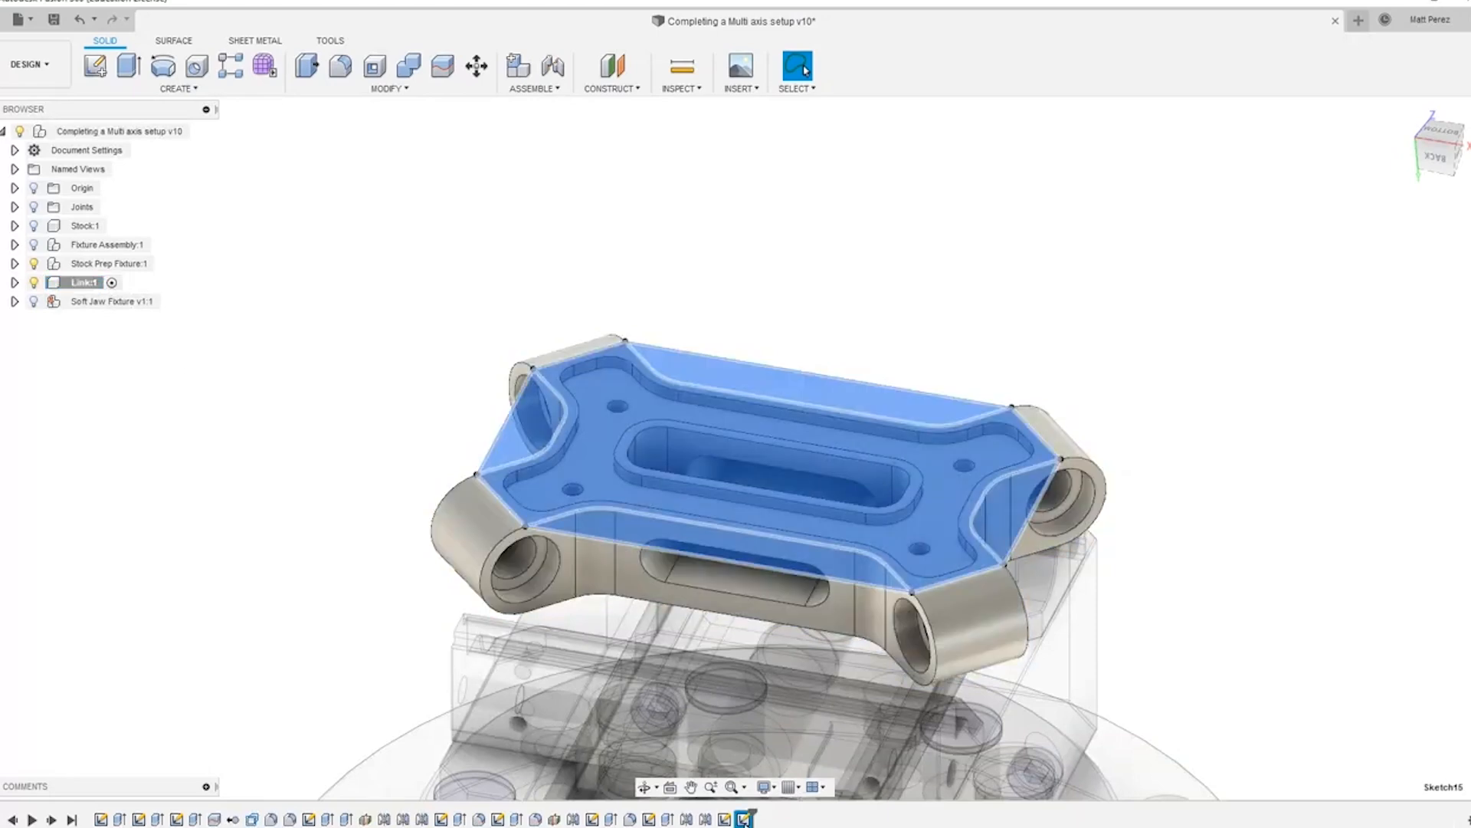
{"action": "right_click", "coordinate": [743, 819]}
{"action": "left_click", "coordinate": [764, 662]}
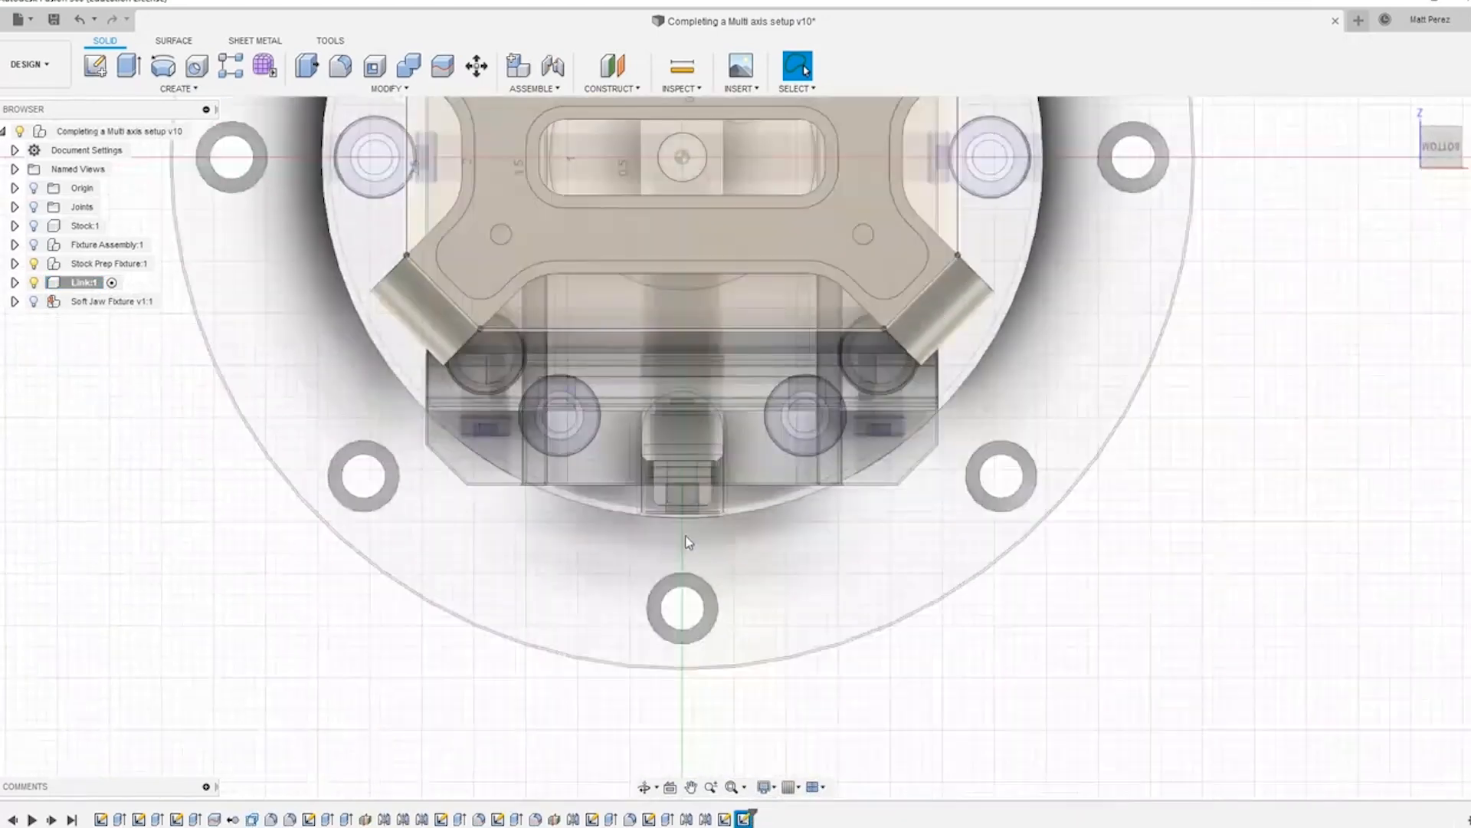
Step: Convert the four straight sketch lines bridging the link's arms to construction geometry
{"action": "left_click", "coordinate": [504, 253]}
{"action": "key", "text": "x"}
{"action": "left_click", "coordinate": [654, 174]}
{"action": "key", "text": "x"}
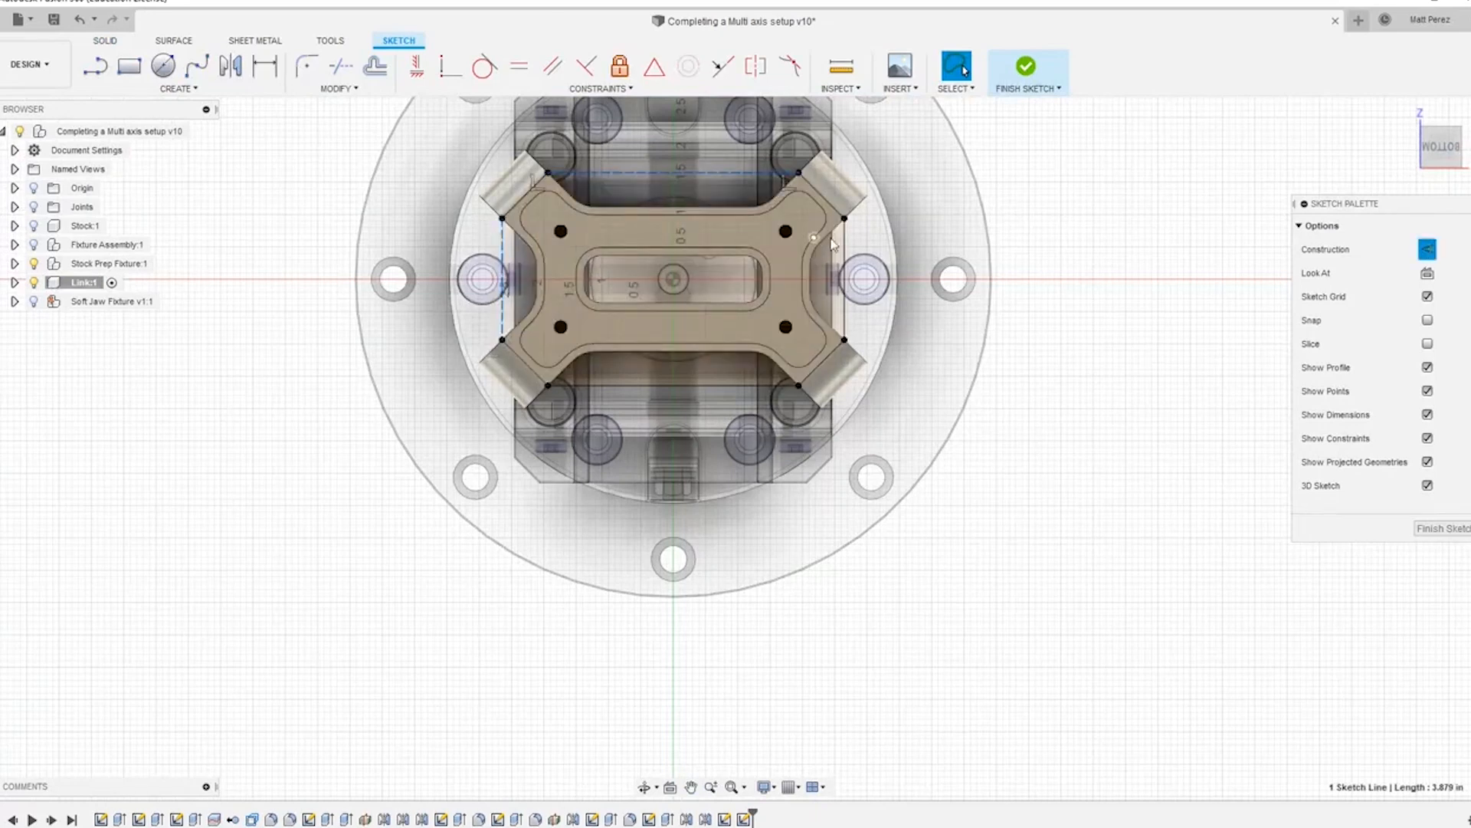
{"action": "left_click", "coordinate": [844, 258]}
{"action": "key", "text": "x"}
{"action": "left_click", "coordinate": [758, 385]}
{"action": "key", "text": "x"}
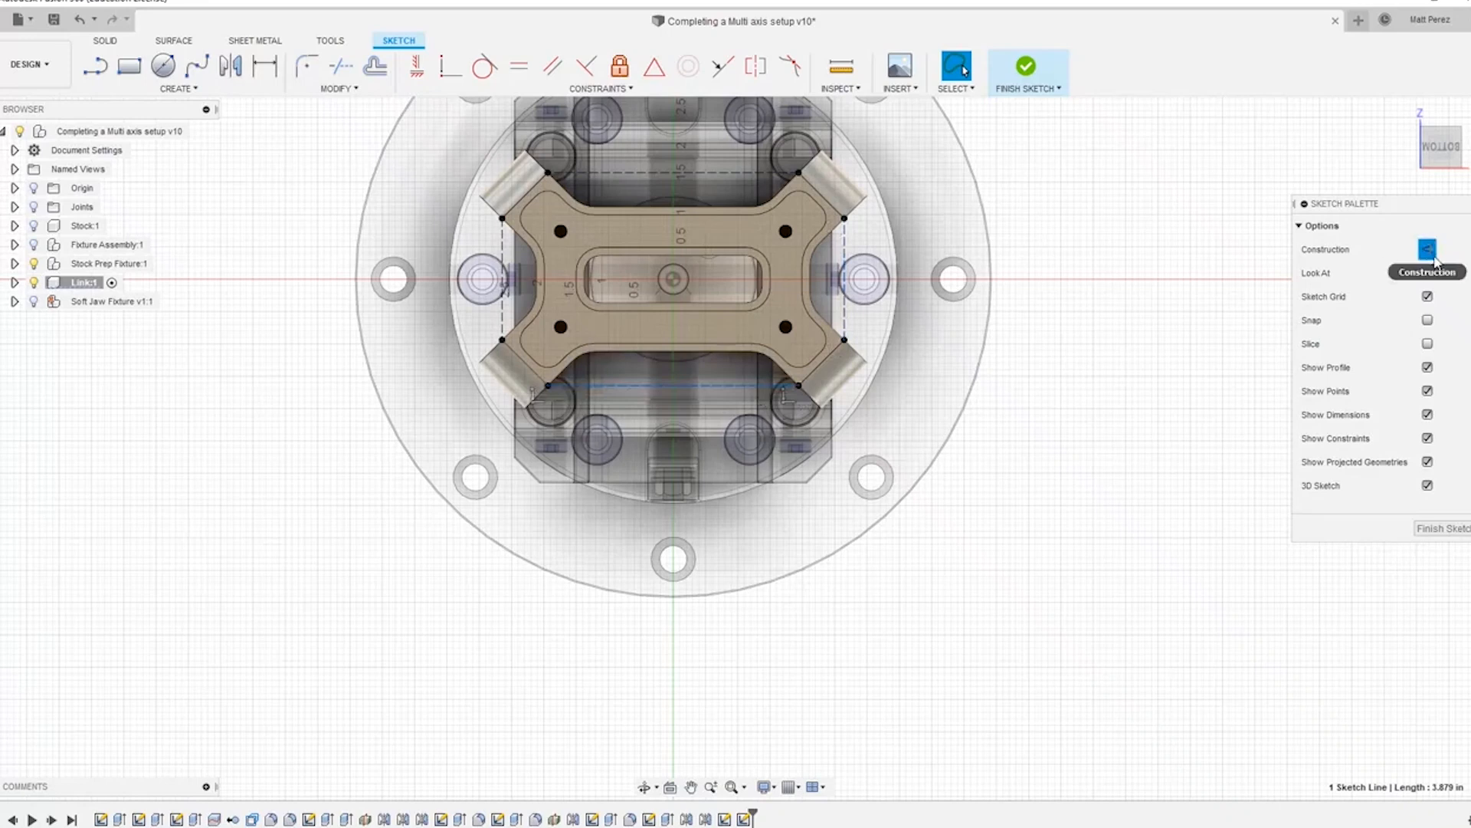
Step: Offset the link's outer outline chain outward by 0.25 in
{"action": "middle_click_drag", "start_coordinate": [688, 331], "coordinate": [650, 239], "text": "shift"}
{"action": "scroll", "coordinate": [601, 165], "scroll_direction": "up", "scroll_amount": 3}
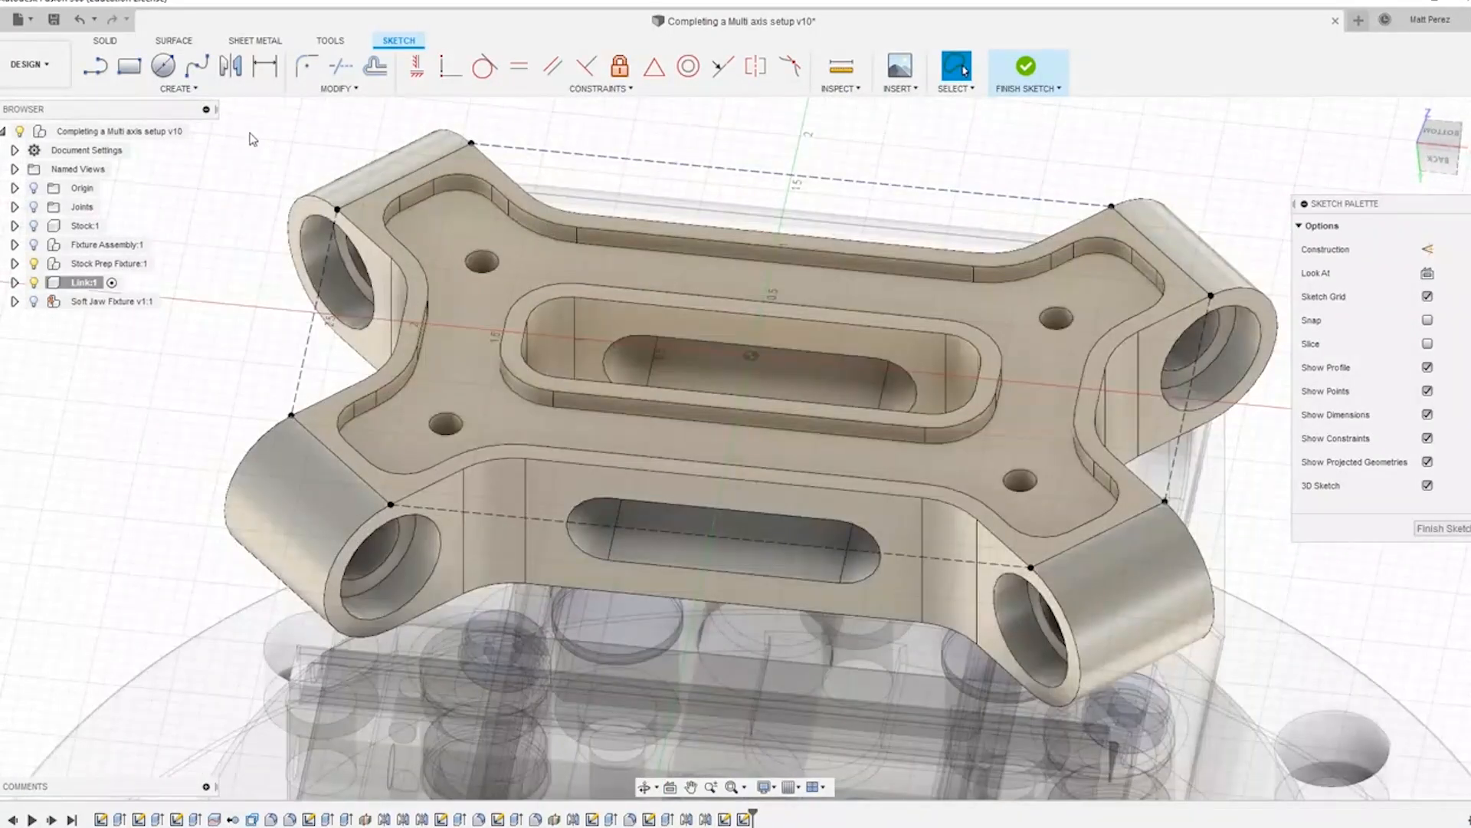
{"action": "left_click", "coordinate": [375, 66]}
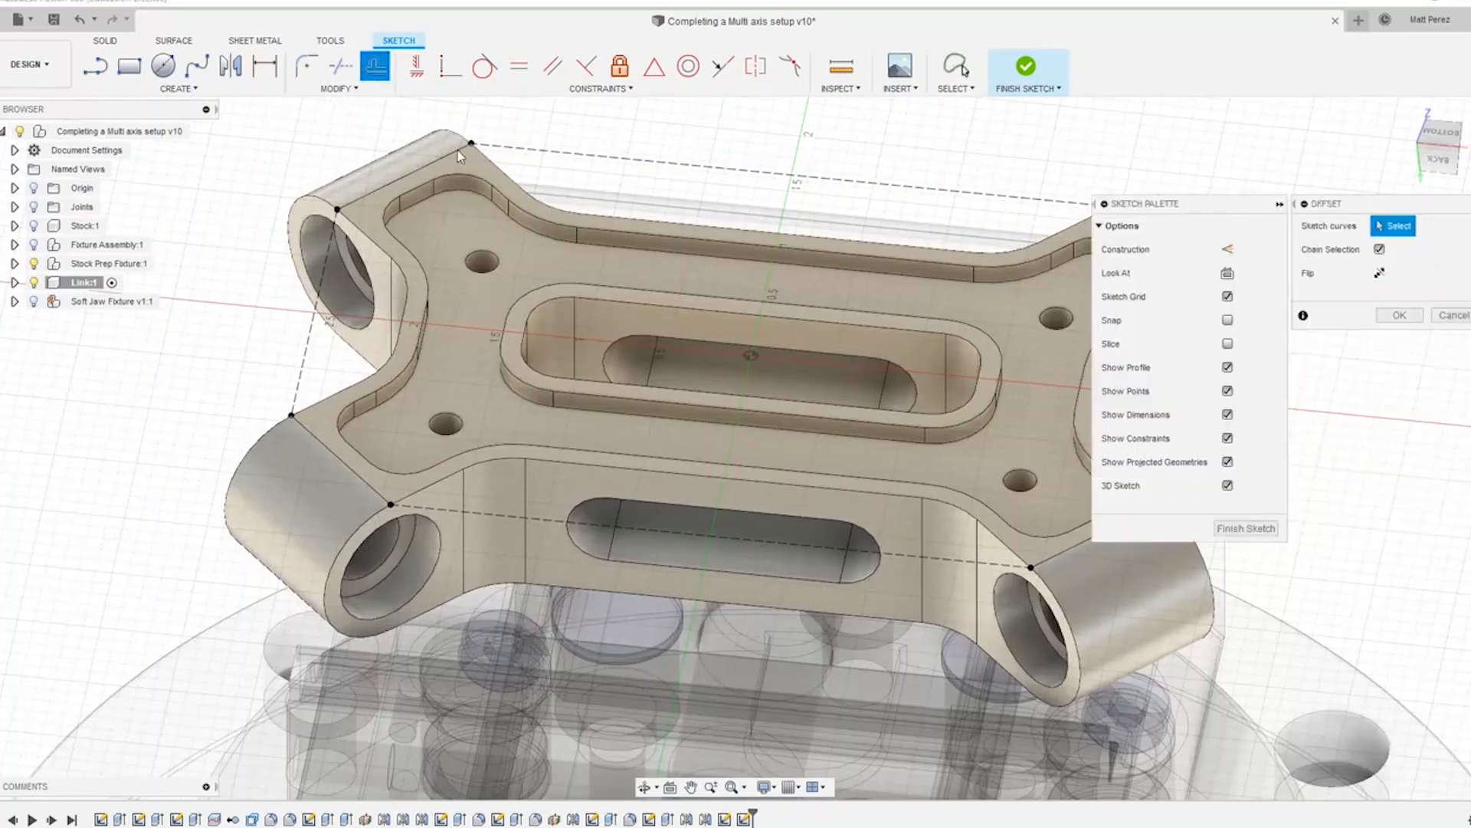
{"action": "left_click", "coordinate": [454, 158]}
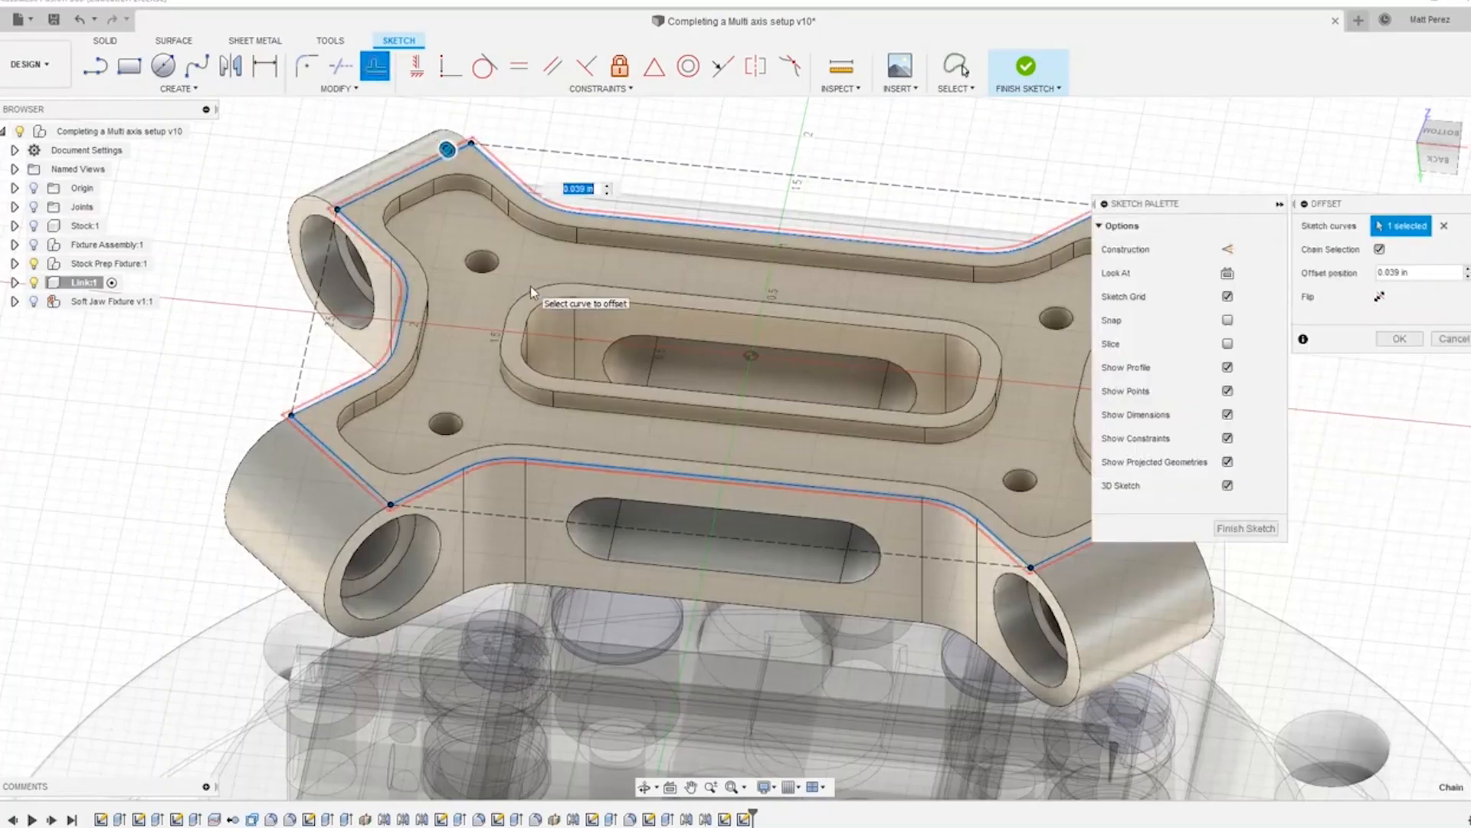
{"action": "type", "text": "25"}
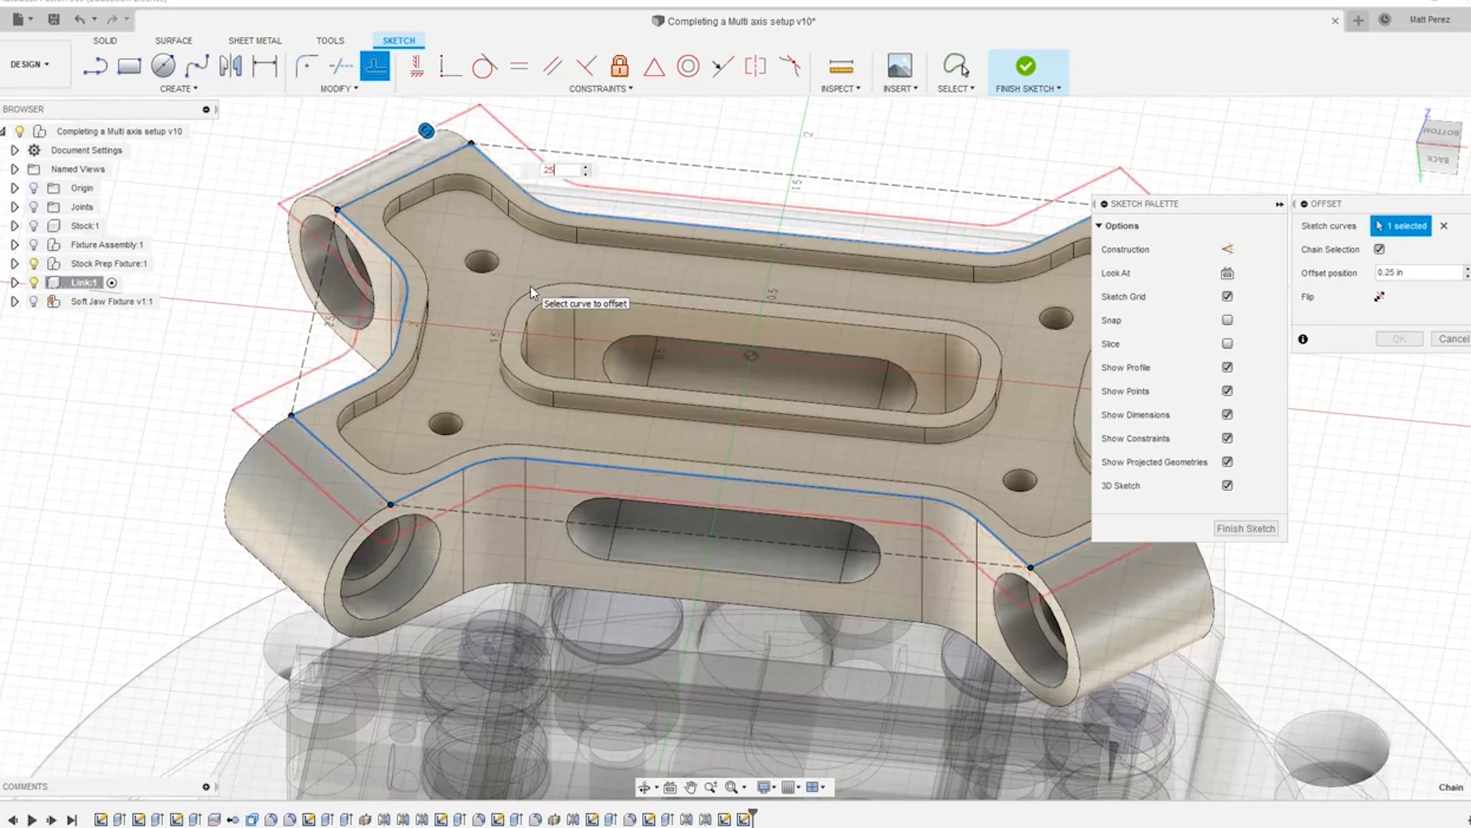
{"action": "key", "text": "Return"}
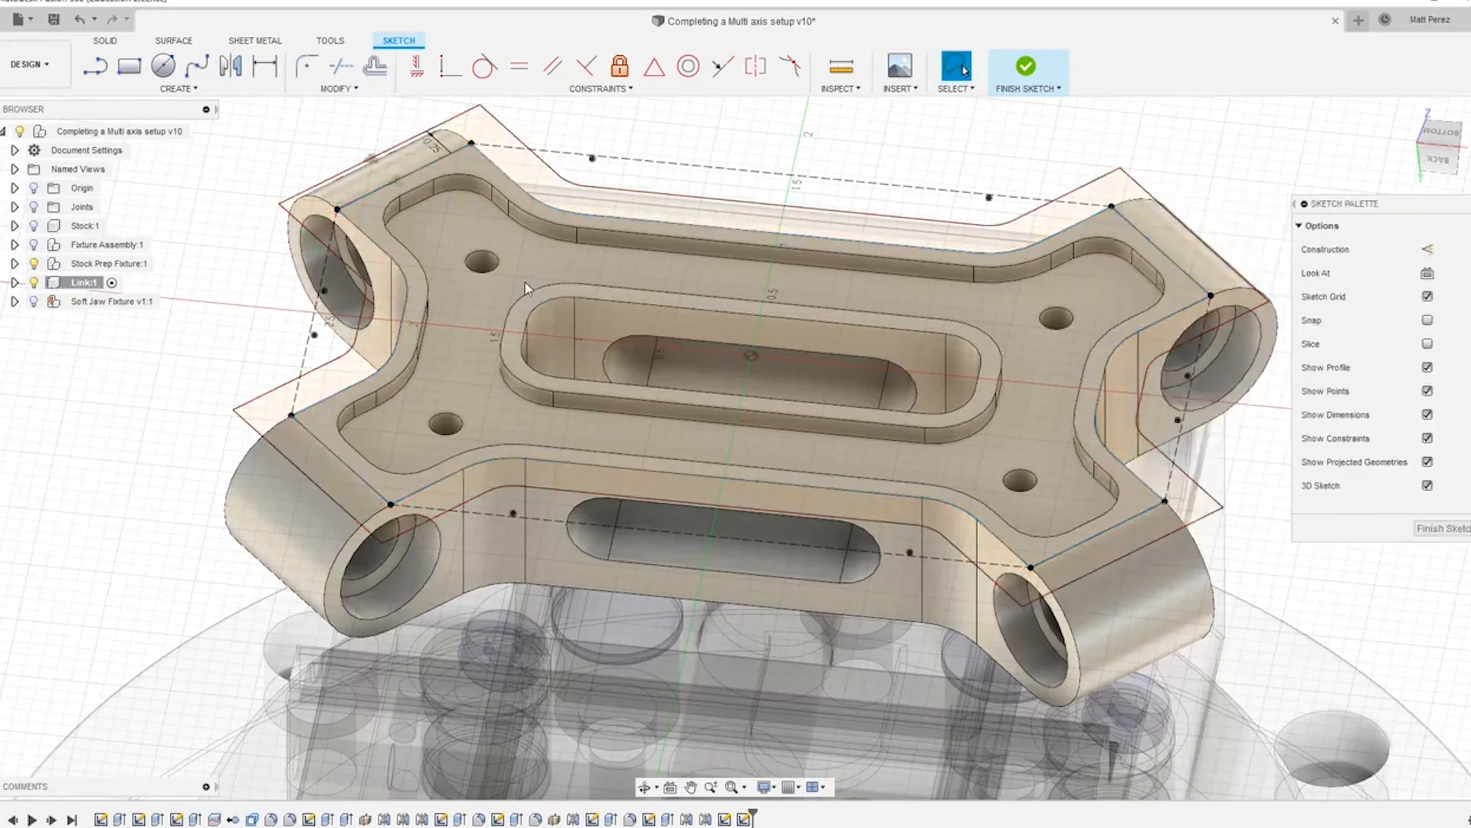
Step: Convert the original link outline chain inside the offset to construction geometry and finish the sketch
{"action": "left_click", "coordinate": [1031, 248]}
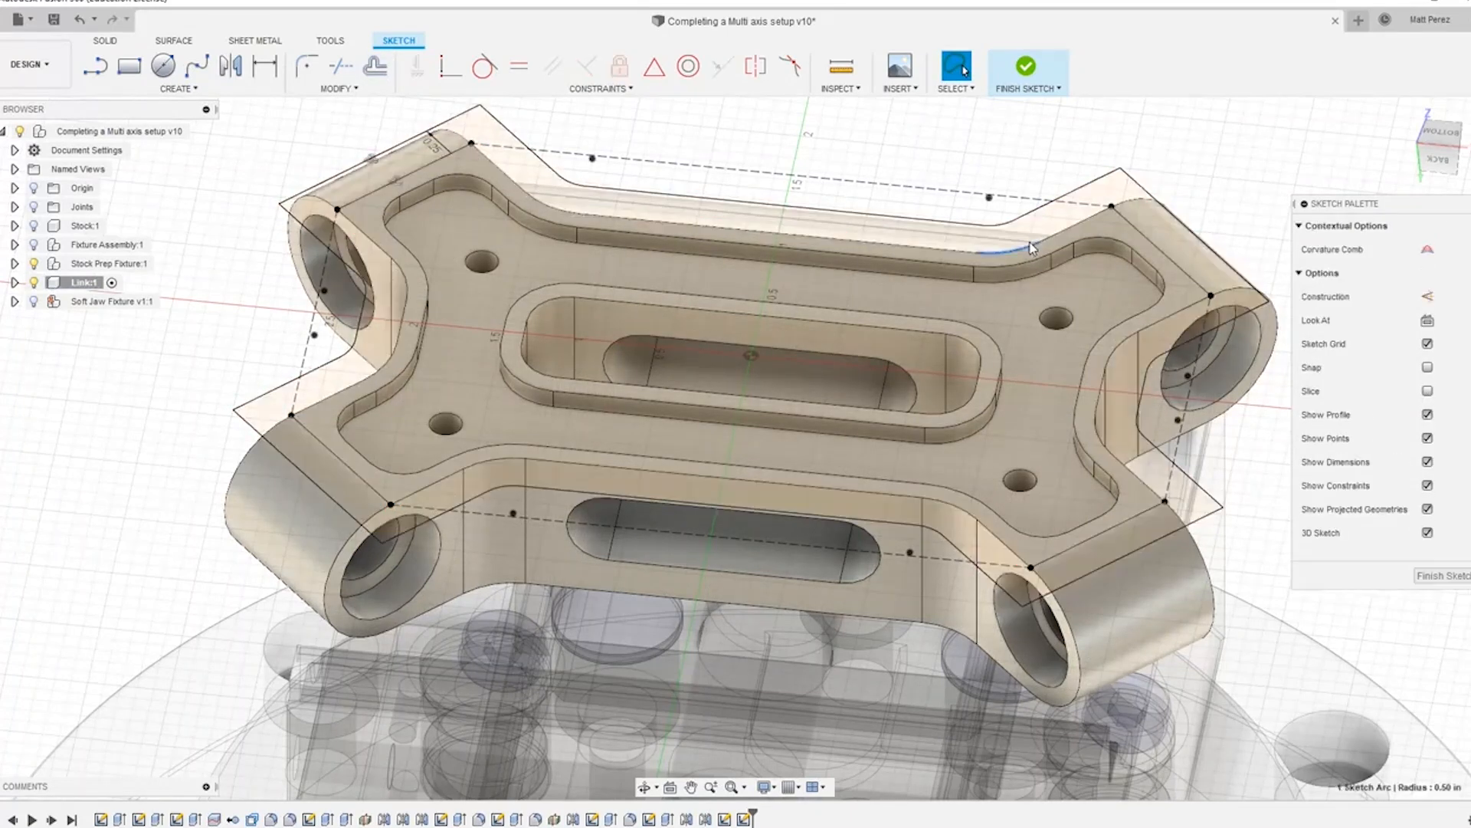
{"action": "double_click", "coordinate": [1022, 253]}
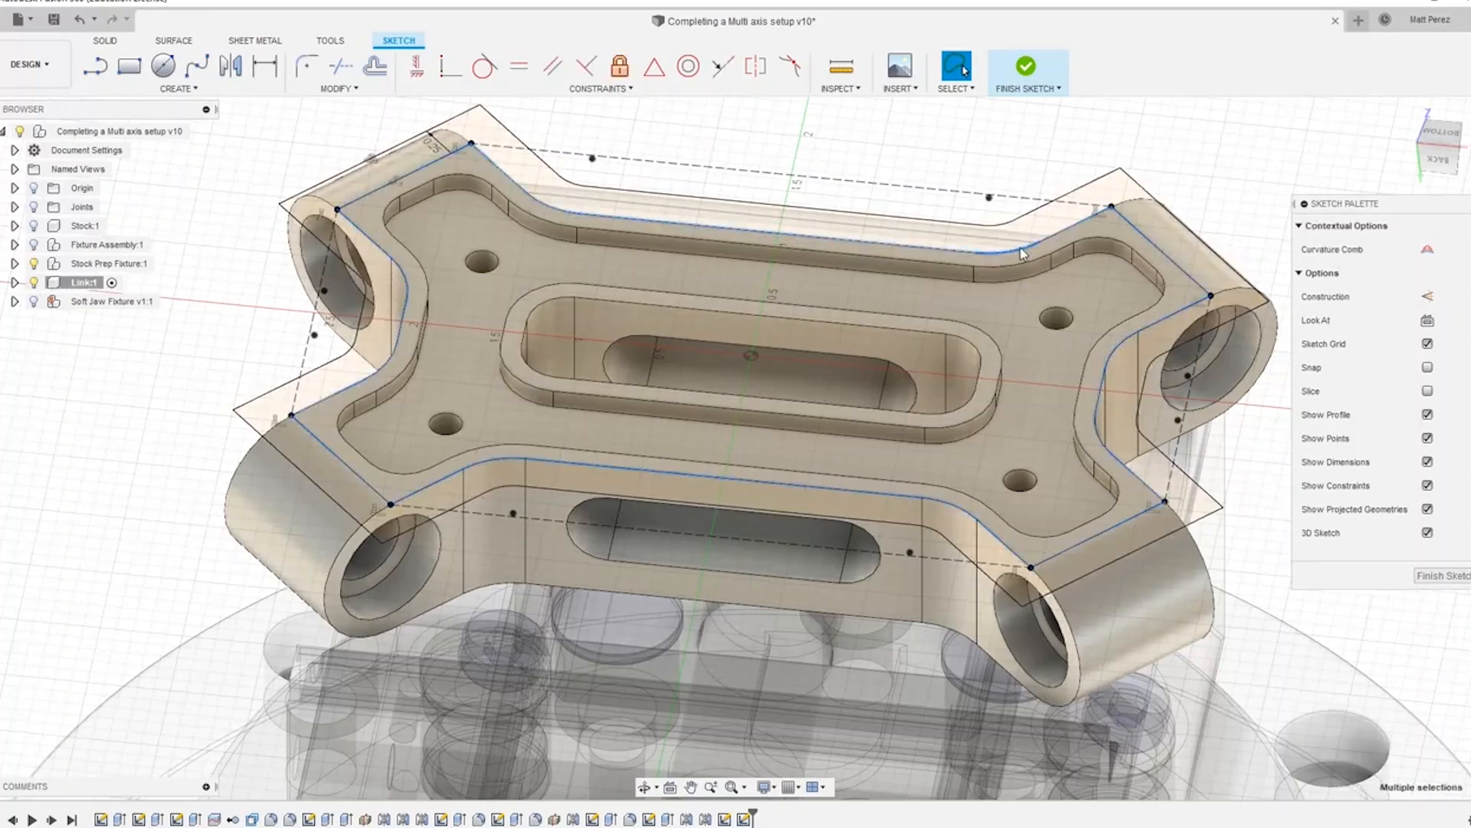
{"action": "left_click", "coordinate": [1427, 295]}
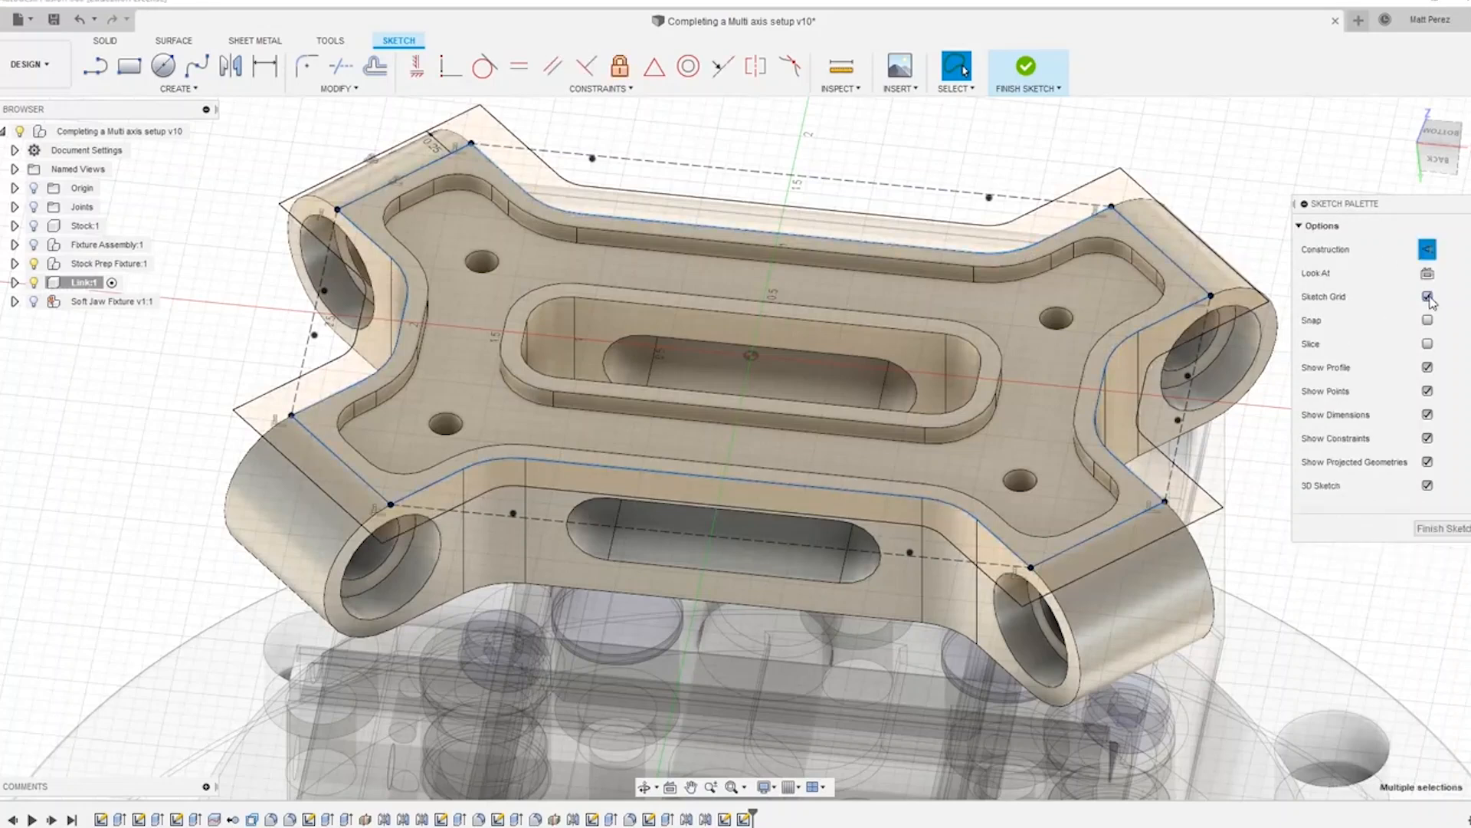
{"action": "left_click", "coordinate": [1440, 528]}
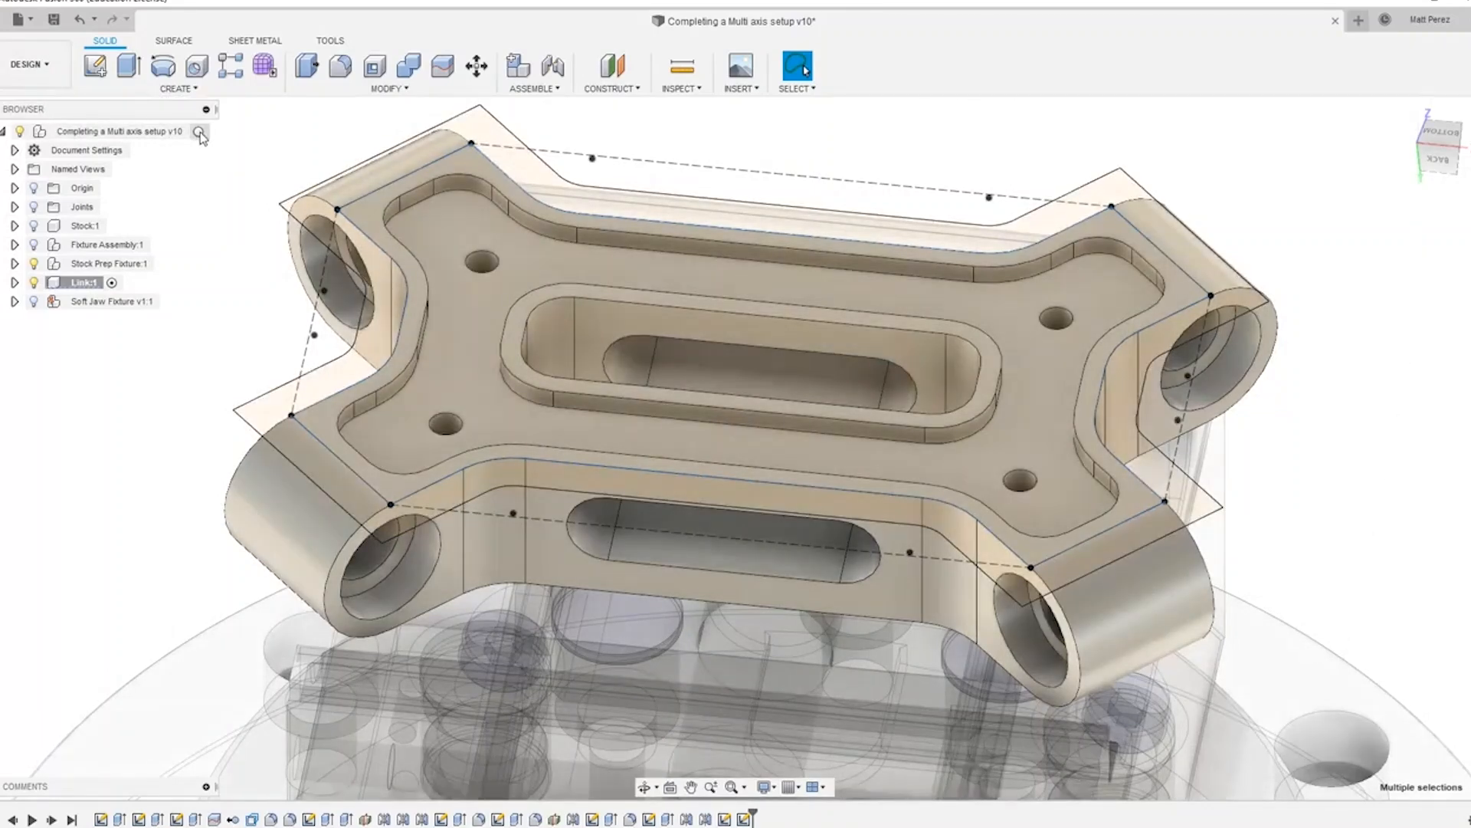
Step: Activate the top-level assembly, return to the Manufacture workspace and check the 2D Adaptive5 toolpath in Link In Soft Jaw
{"action": "left_click", "coordinate": [204, 132]}
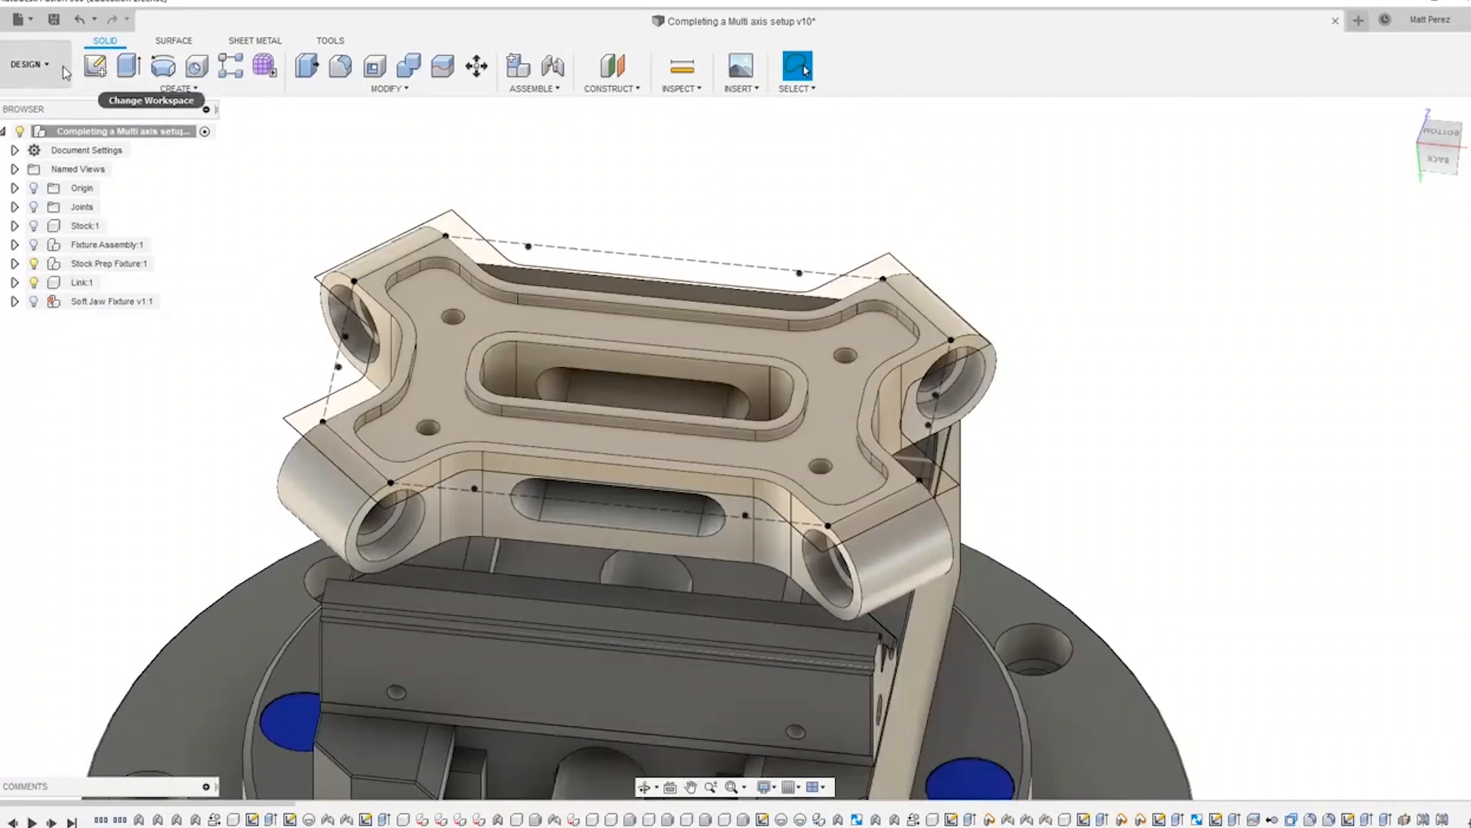
{"action": "left_click", "coordinate": [64, 71]}
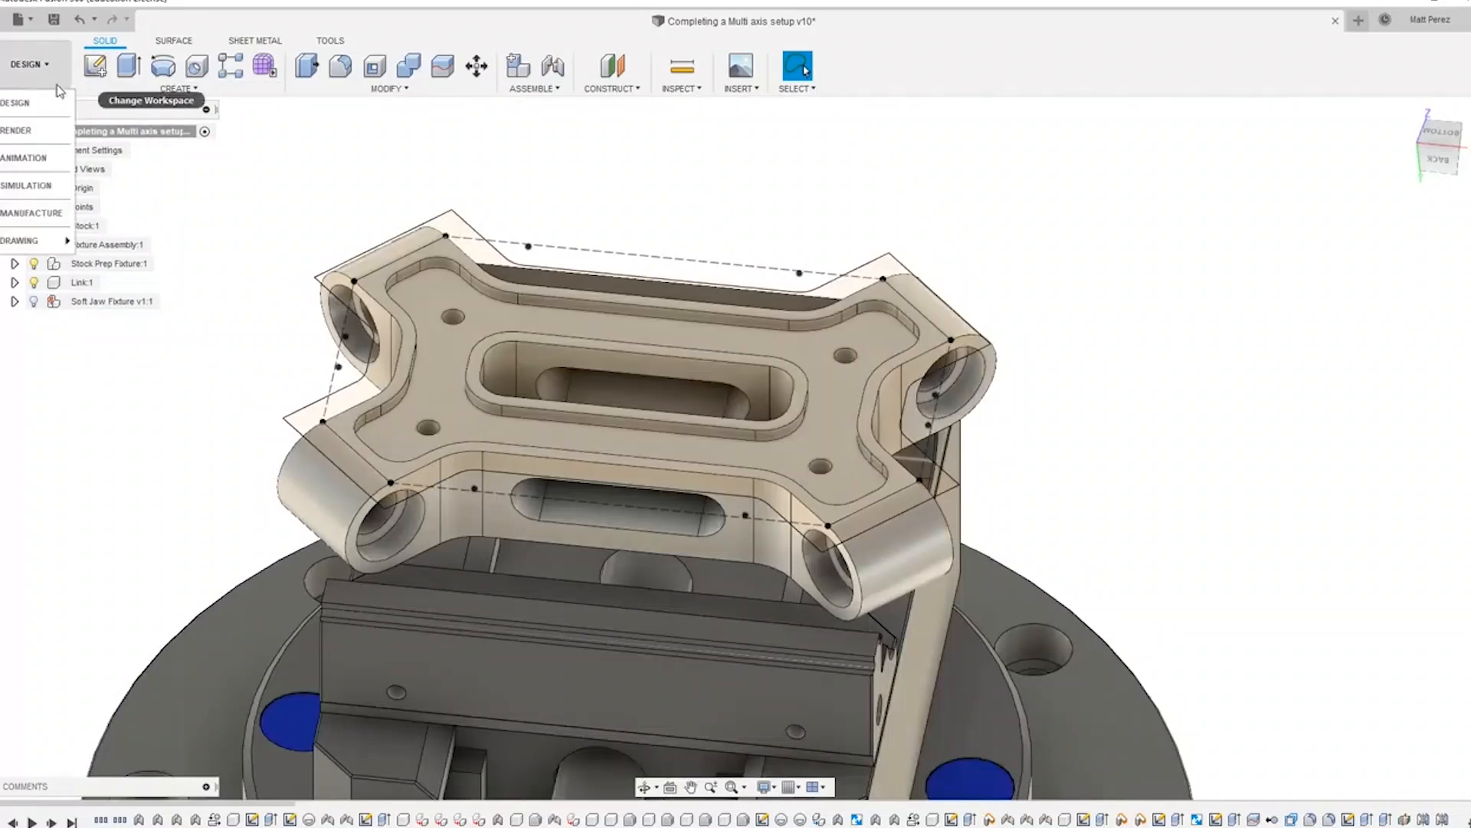
{"action": "left_click", "coordinate": [30, 214]}
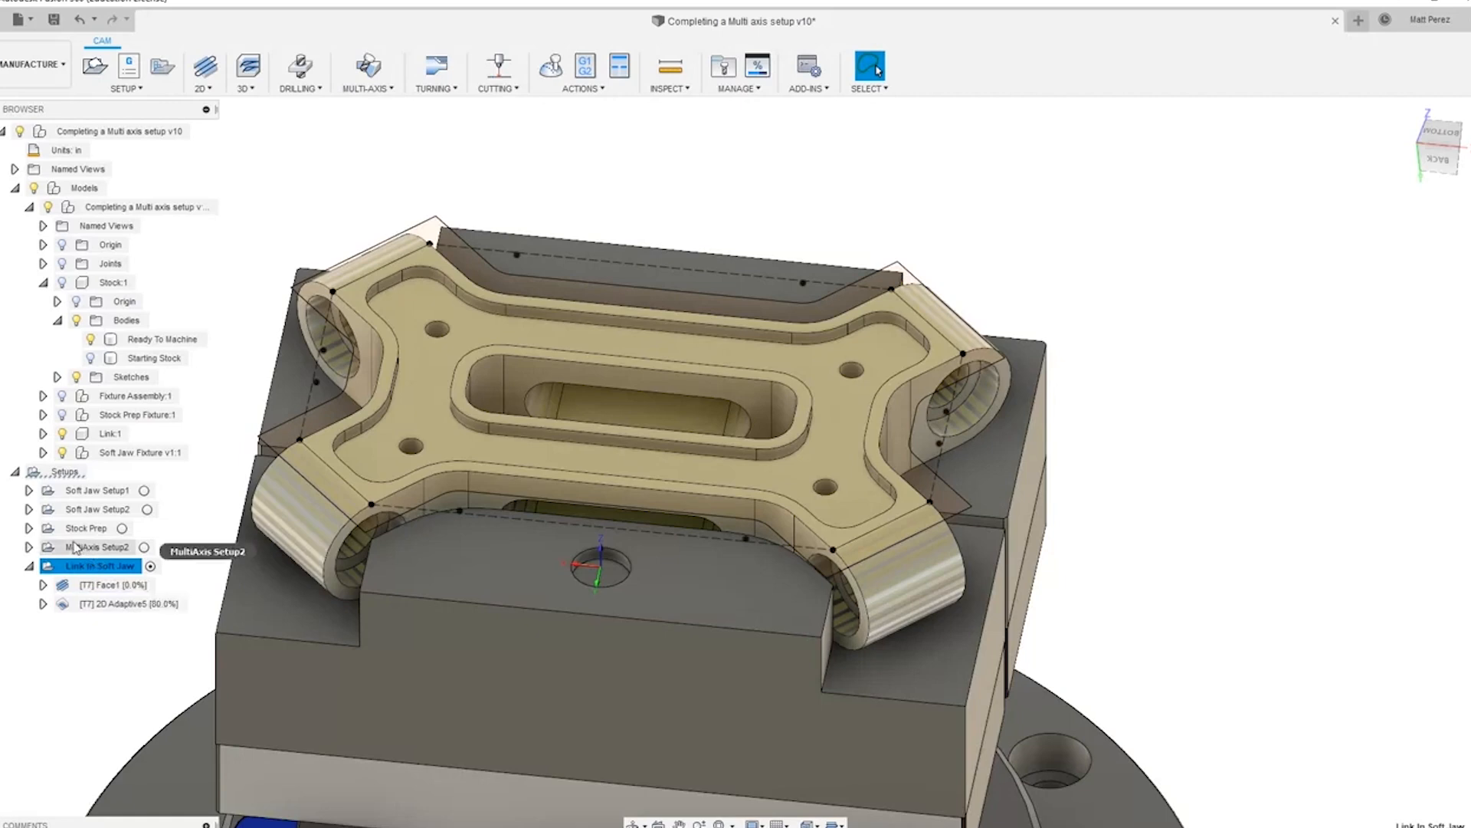
{"action": "left_click", "coordinate": [131, 605]}
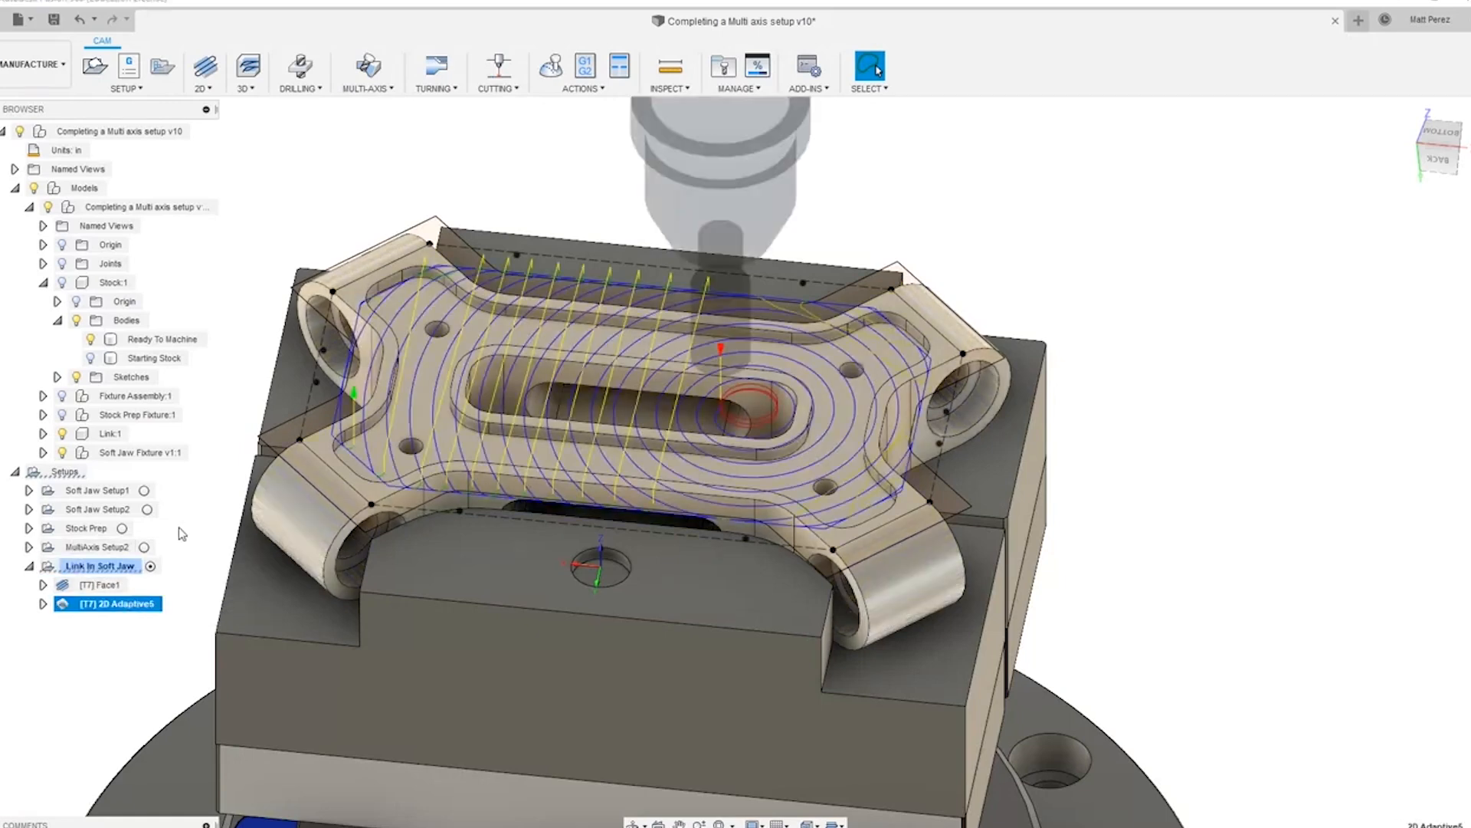
{"action": "left_click", "coordinate": [320, 358]}
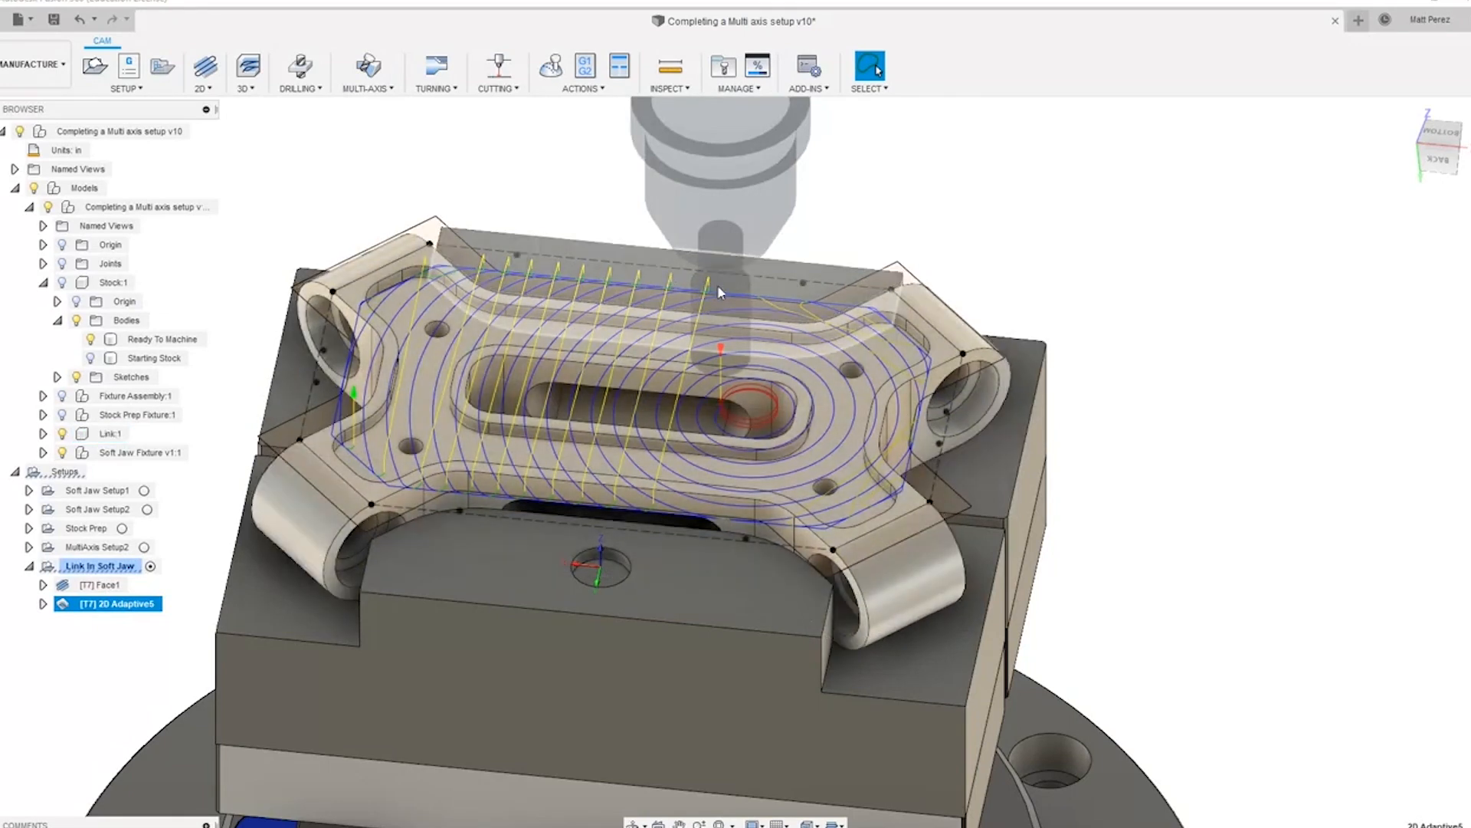
Step: Edit 2D Adaptive5 to replace its pocket selection with the offset outline around the link and regenerate the toolpath
{"action": "right_click", "coordinate": [131, 605]}
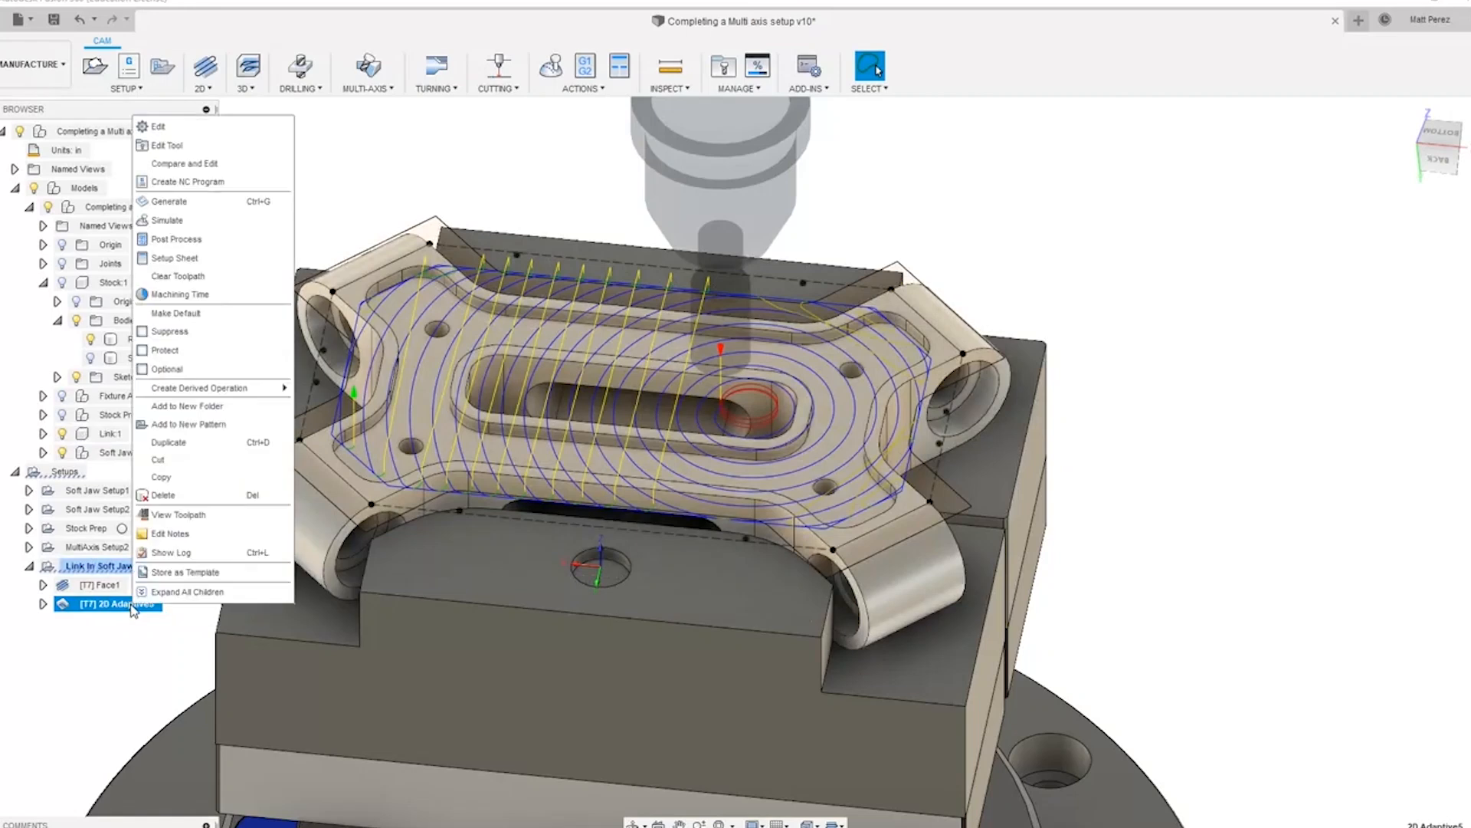
{"action": "left_click", "coordinate": [162, 127]}
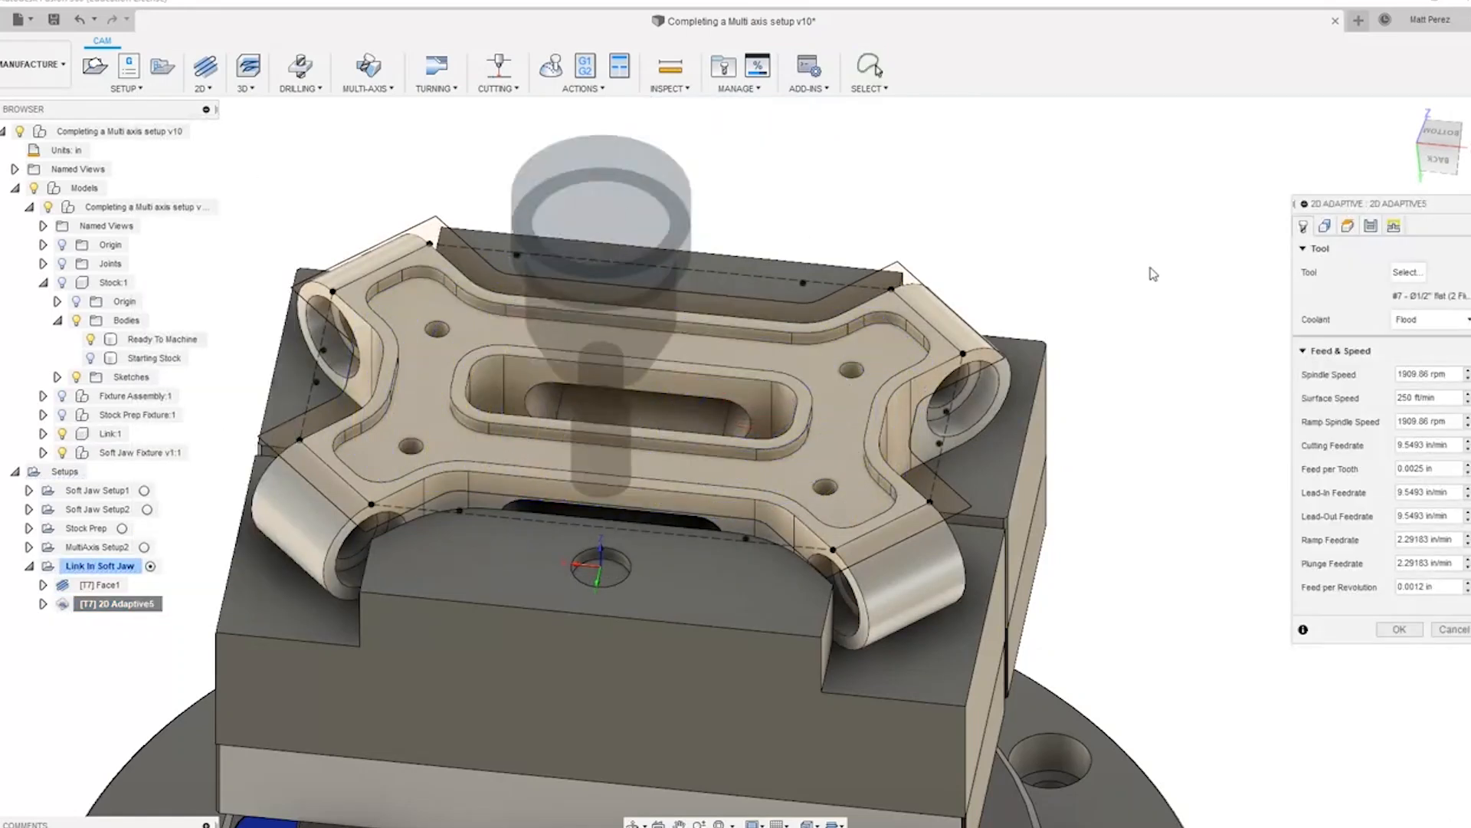
{"action": "left_click", "coordinate": [1324, 225]}
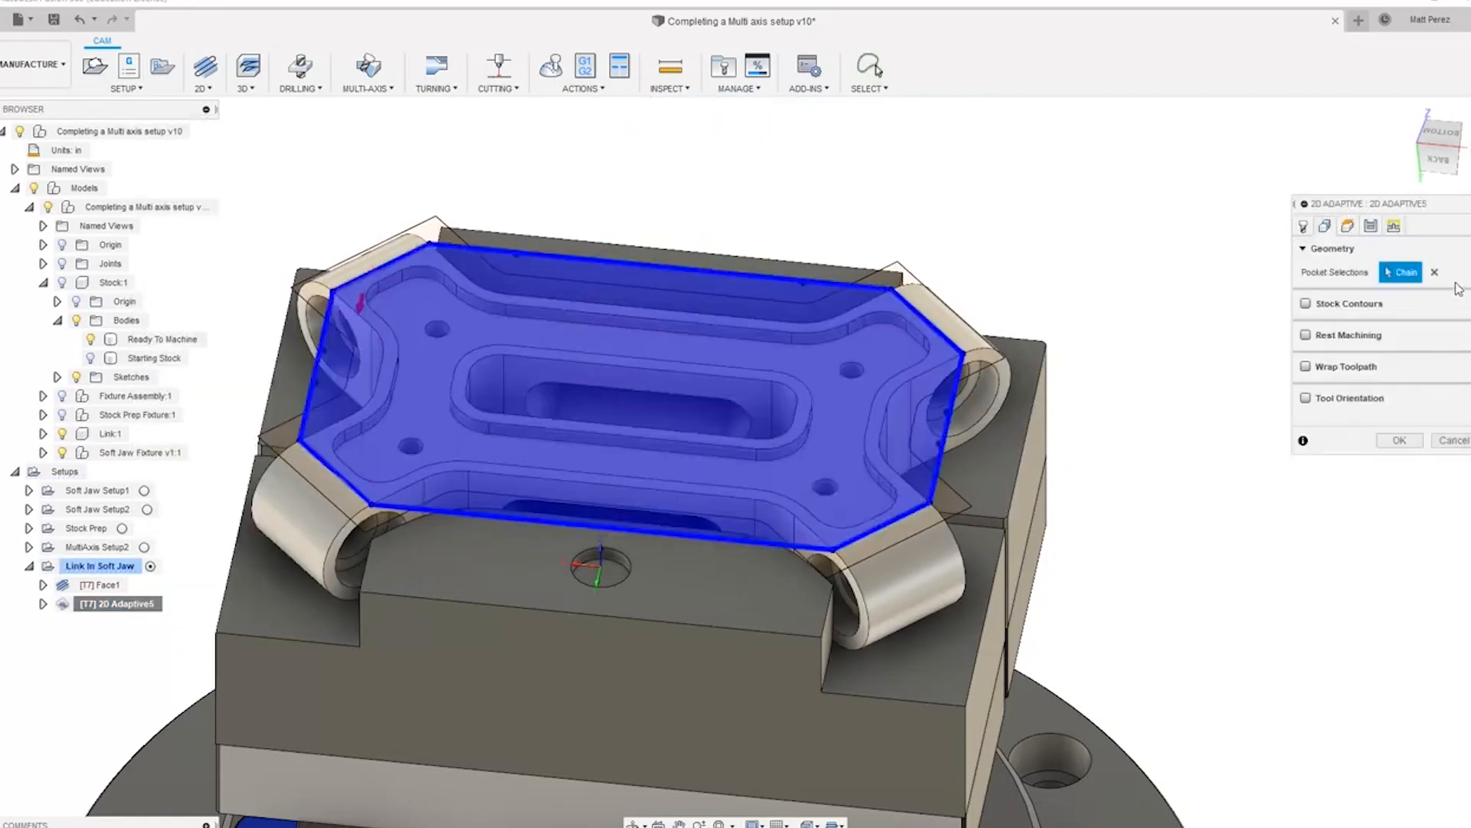
{"action": "left_click", "coordinate": [1435, 272]}
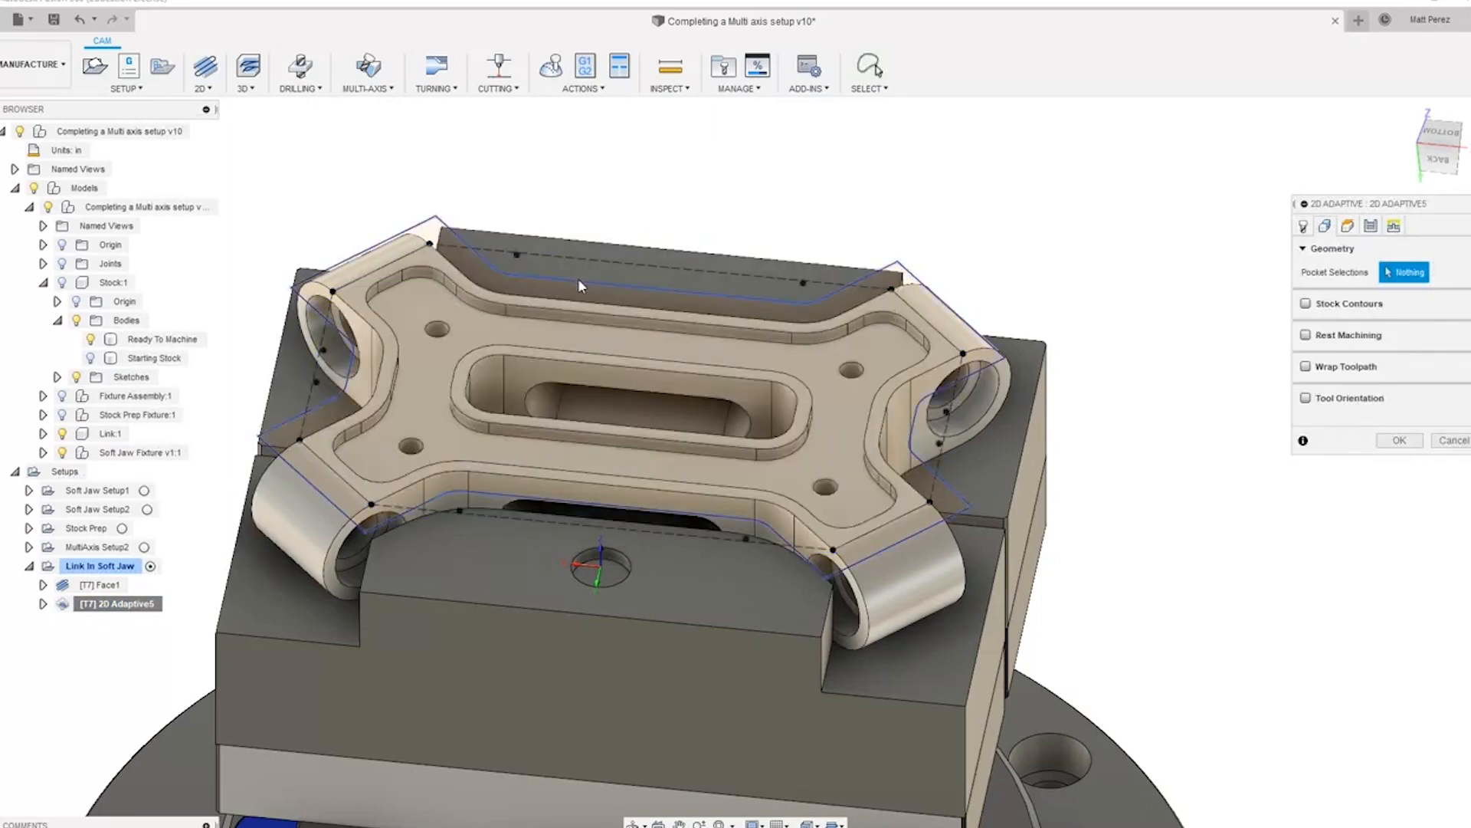
{"action": "left_click", "coordinate": [580, 285]}
{"action": "left_click", "coordinate": [1400, 441]}
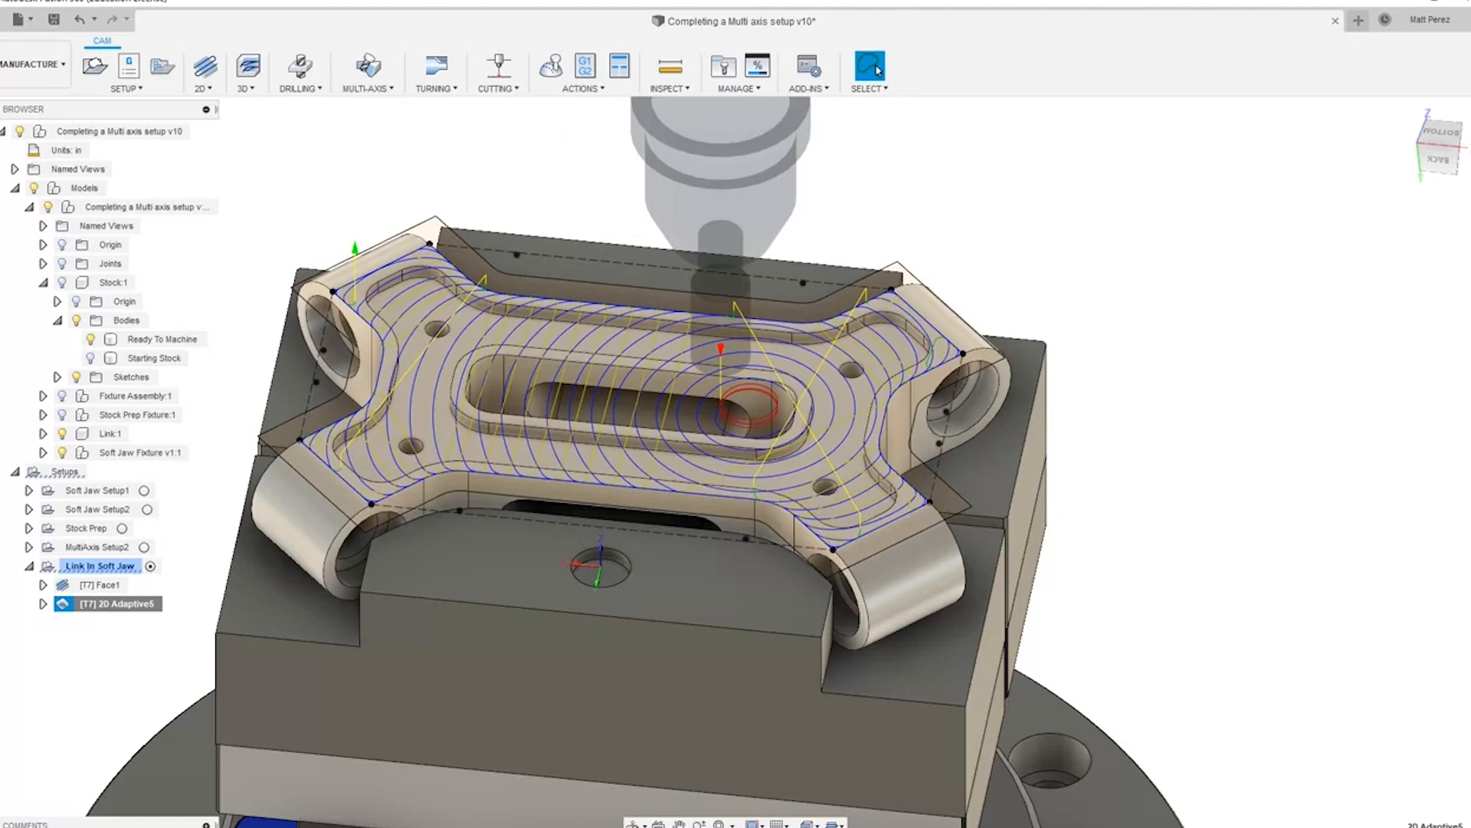
Step: Hide Sketch15 of the Link component in the model tree
{"action": "scroll", "coordinate": [1257, 490], "scroll_direction": "down", "scroll_amount": 2}
{"action": "middle_click_drag", "start_coordinate": [813, 448], "coordinate": [489, 396], "text": "shift"}
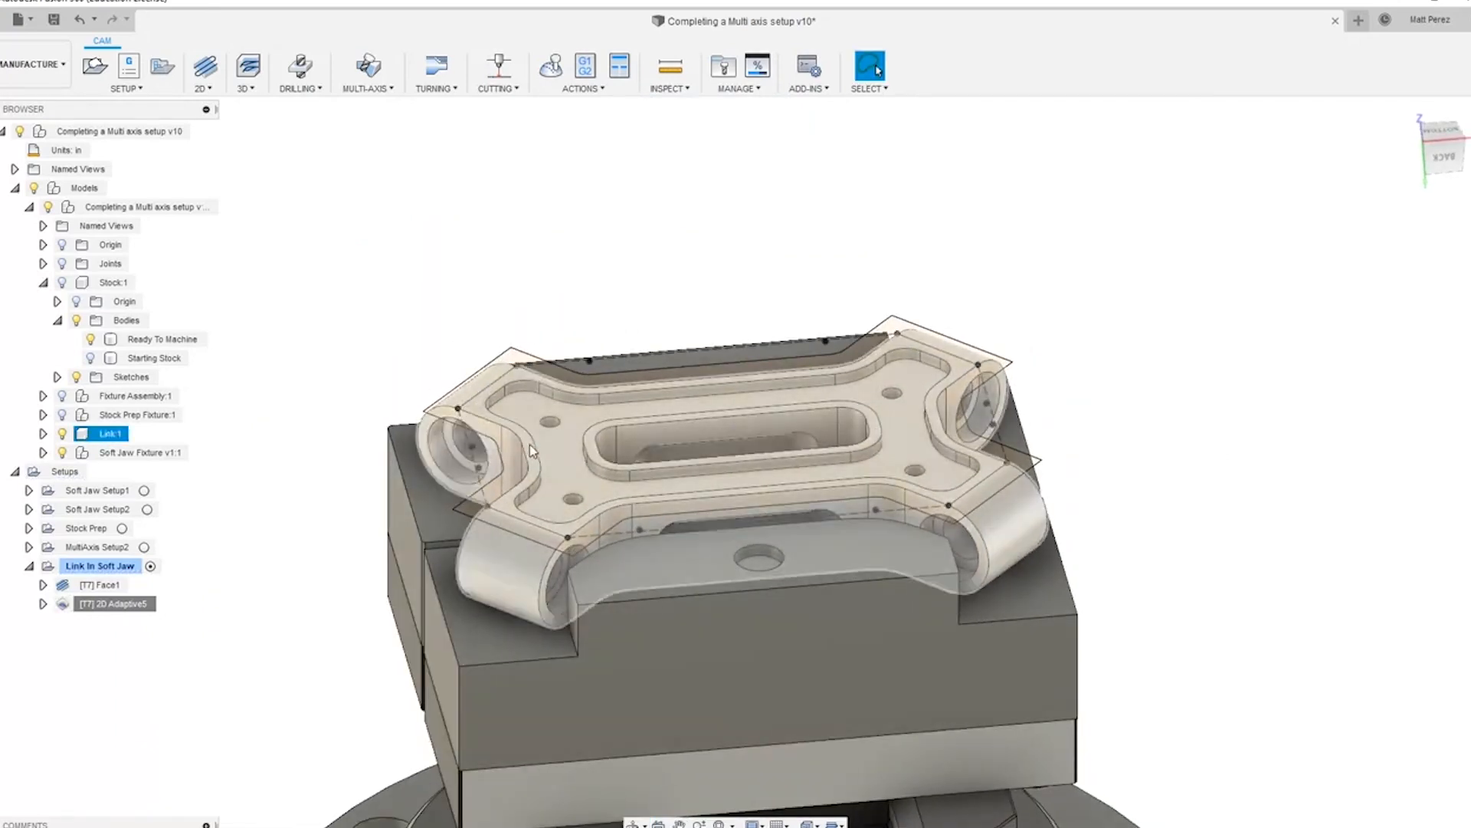
{"action": "left_click", "coordinate": [43, 433]}
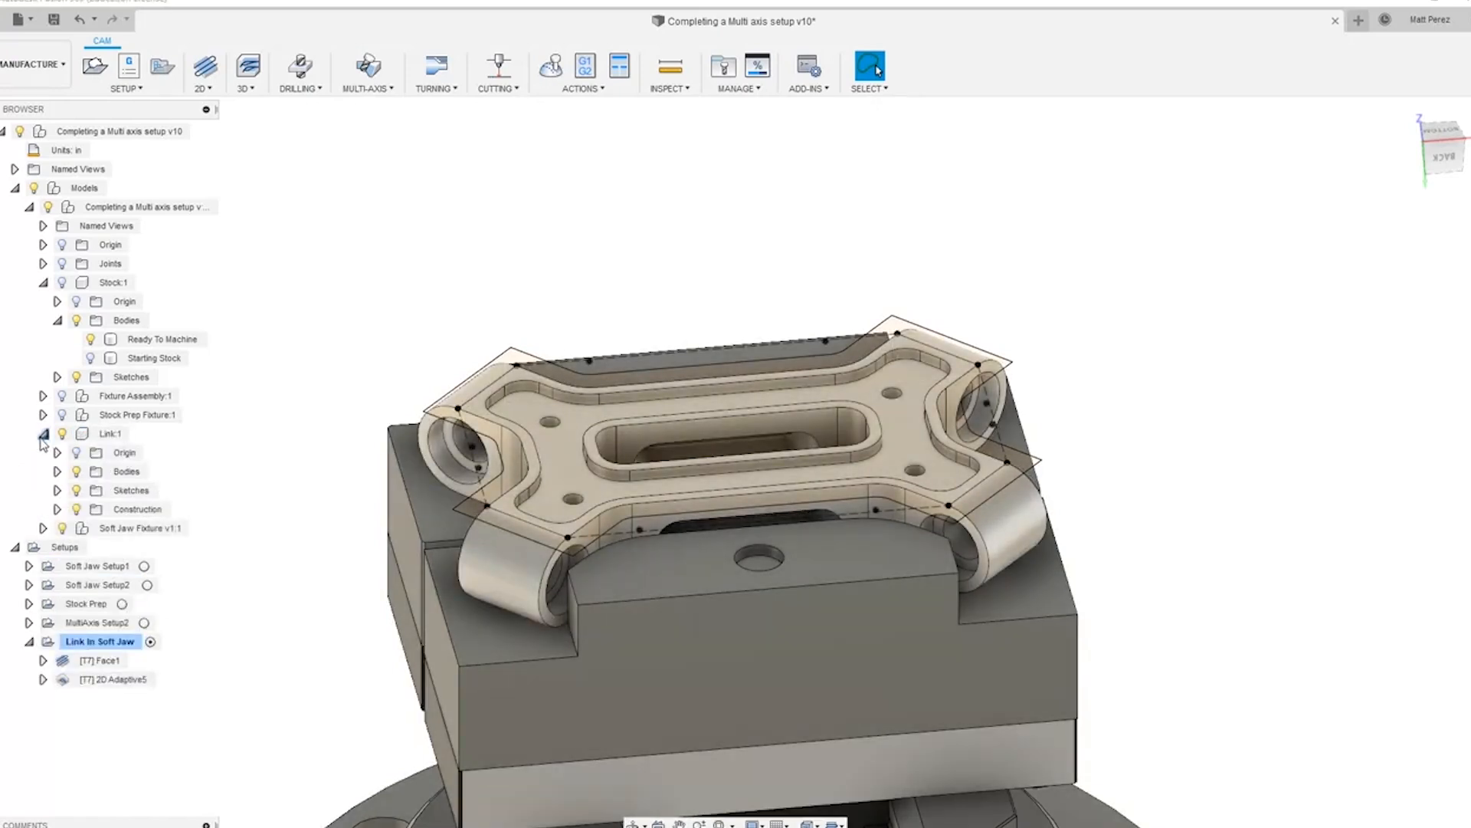
{"action": "left_click", "coordinate": [57, 490]}
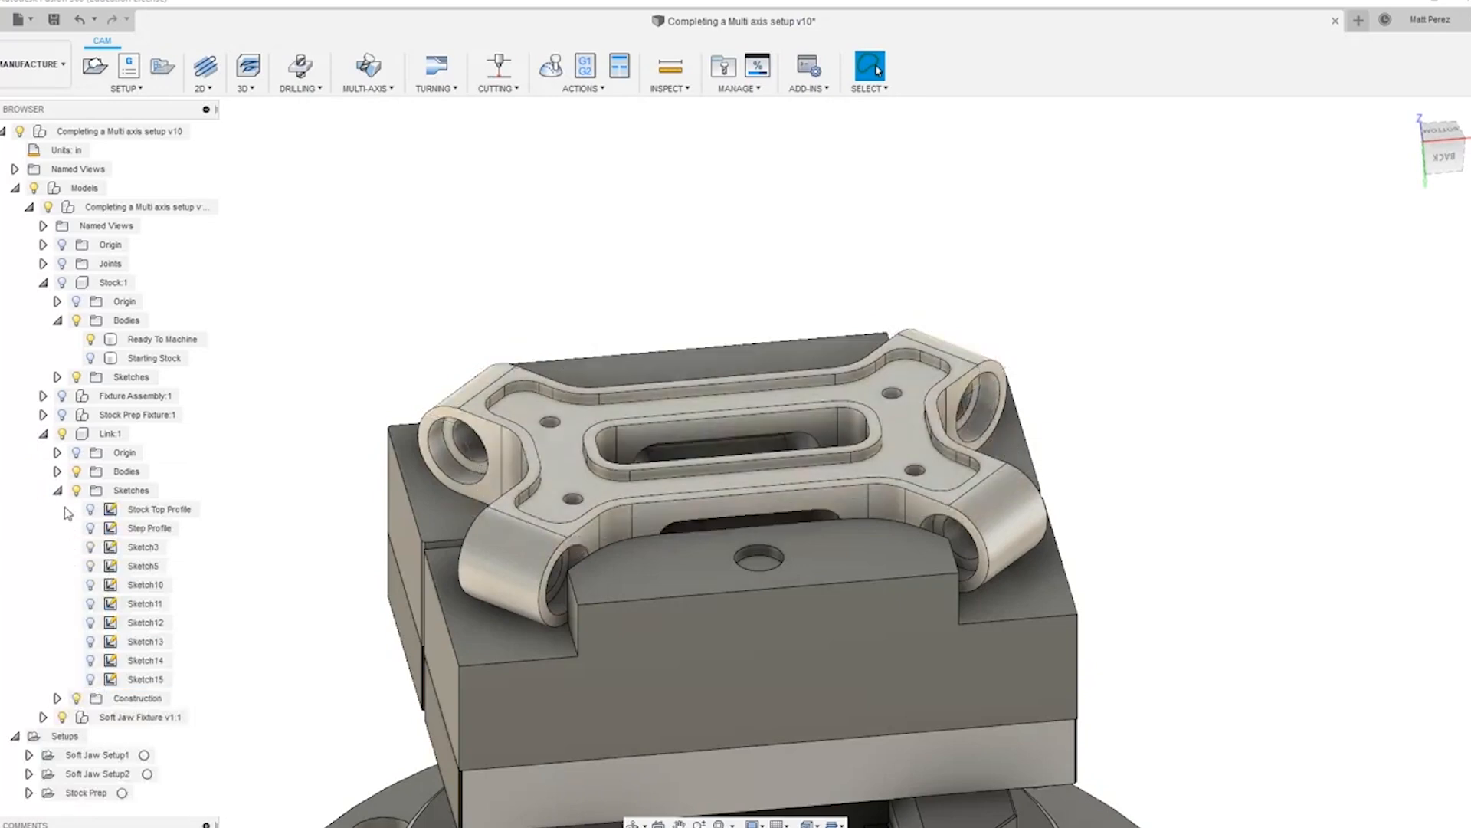
{"action": "left_click", "coordinate": [58, 490]}
{"action": "left_click", "coordinate": [43, 434]}
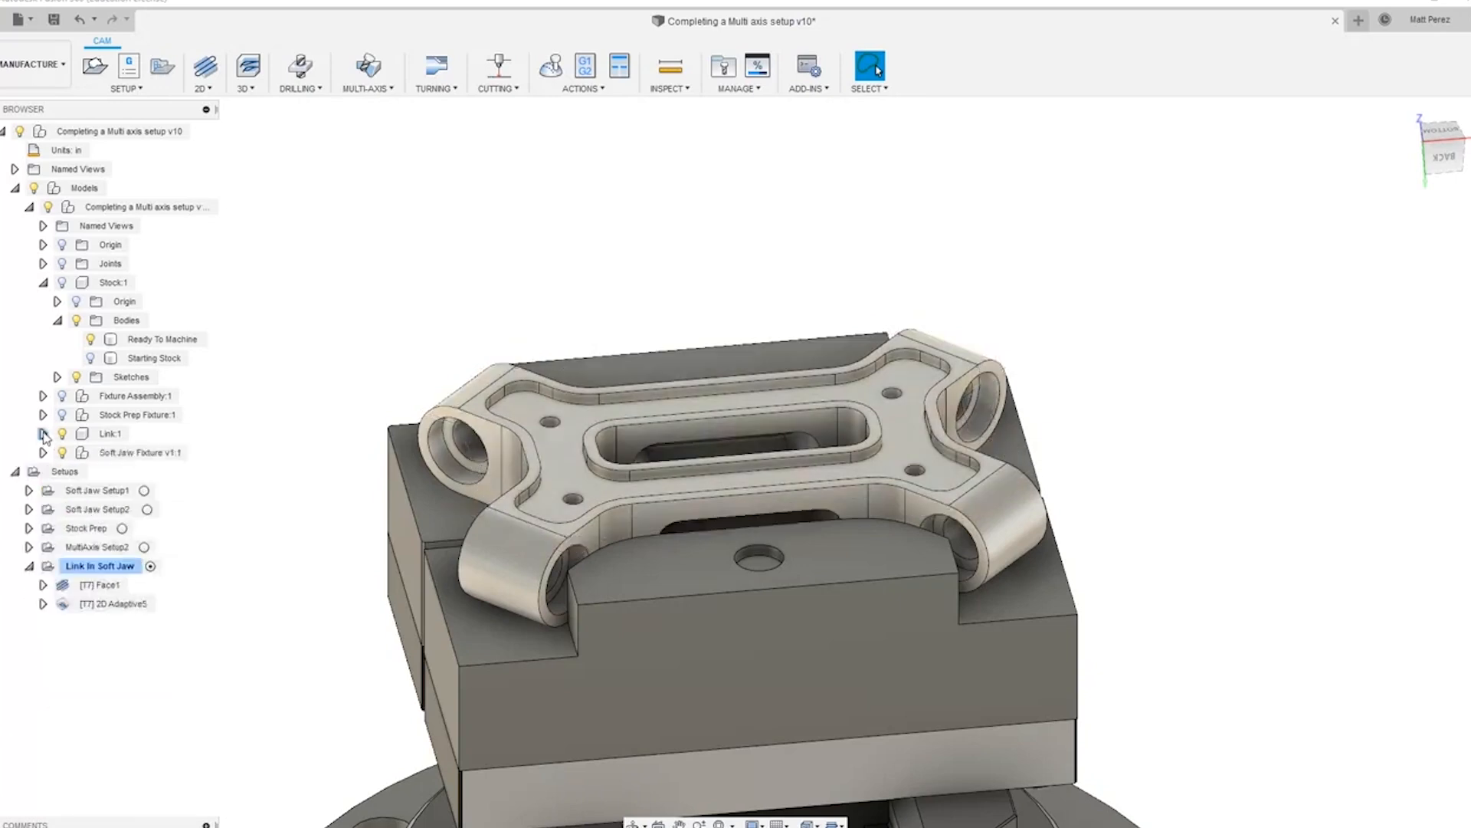
Step: Simulate MultiAxis Setup2 together with Link In Soft Jaw and examine the stock left around the link's corners
{"action": "left_click", "coordinate": [112, 548]}
{"action": "left_click", "coordinate": [111, 568], "text": "ctrl"}
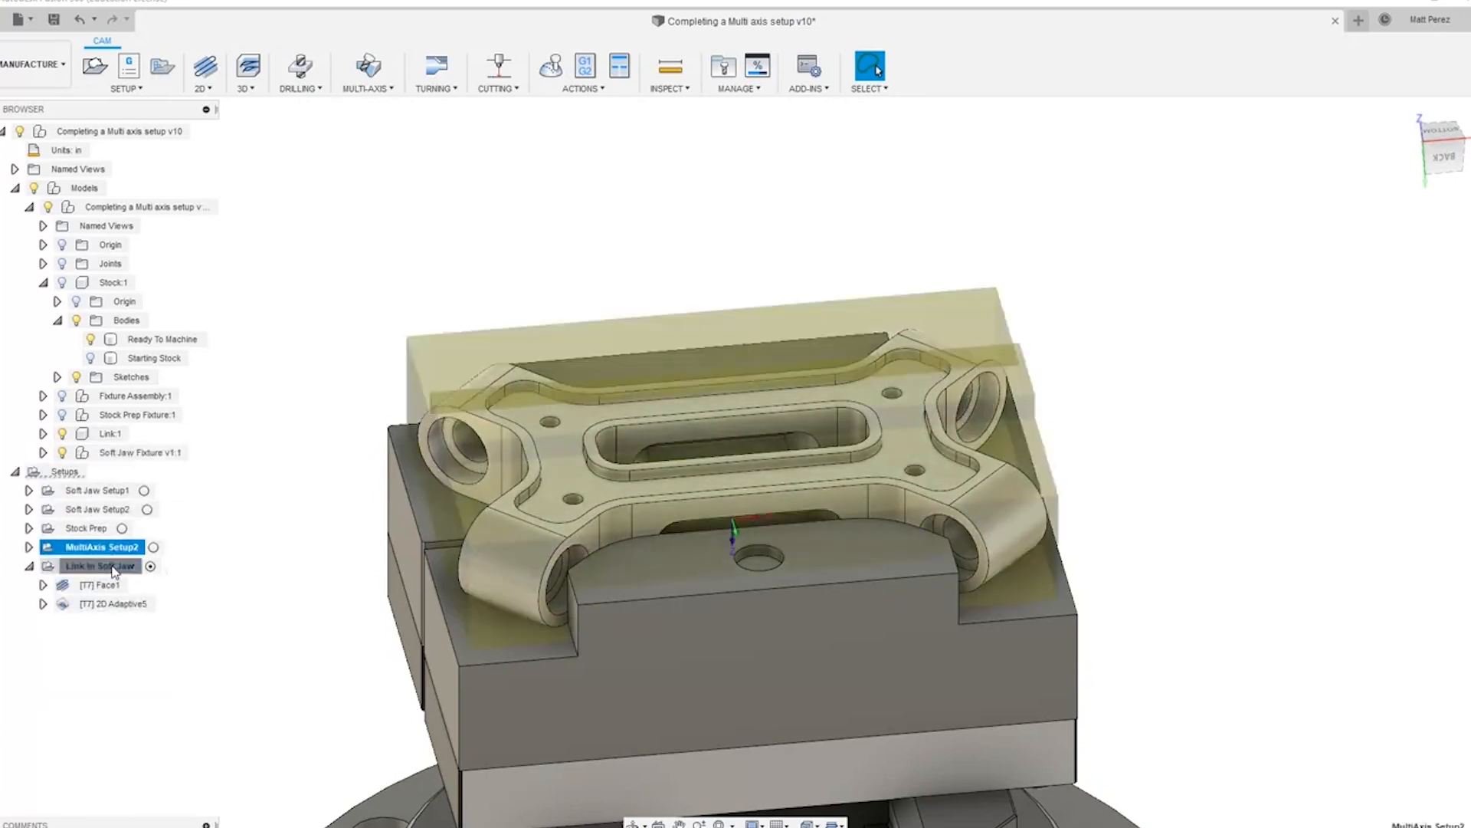
{"action": "left_click", "coordinate": [550, 66]}
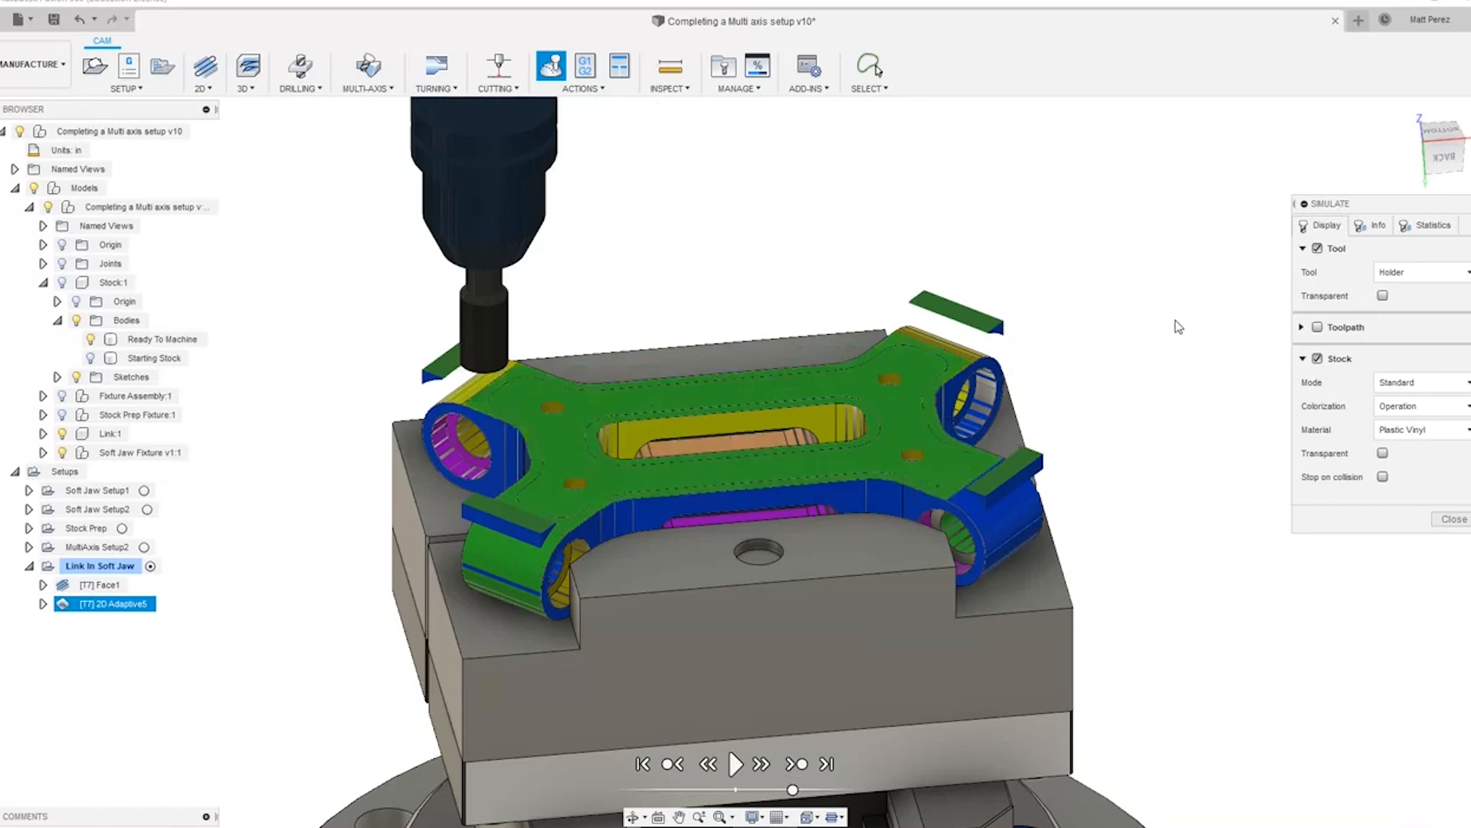
{"action": "scroll", "coordinate": [904, 384], "scroll_direction": "up", "scroll_amount": 5}
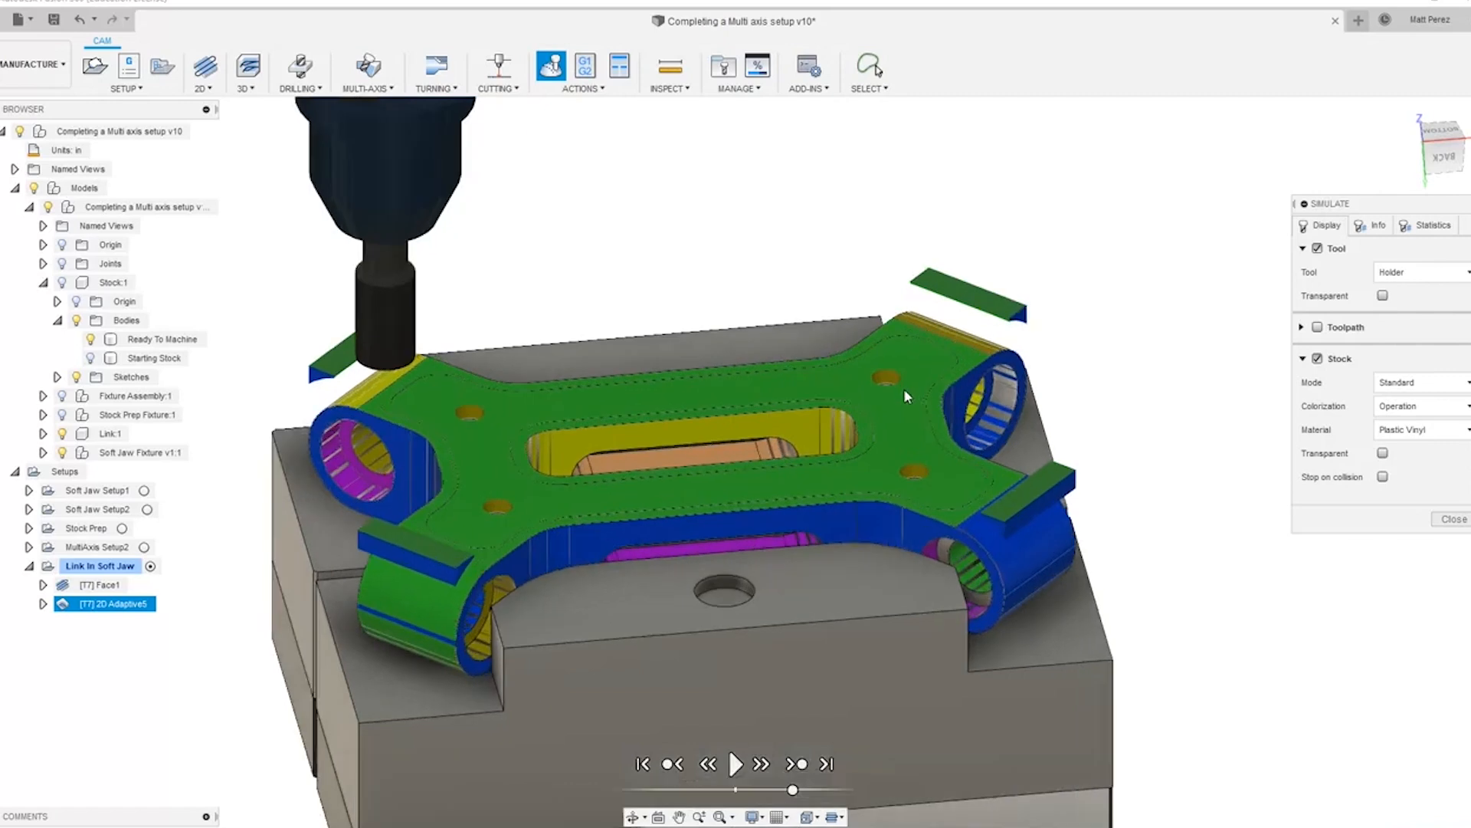
{"action": "middle_click_drag", "start_coordinate": [945, 477], "coordinate": [918, 455], "text": "shift"}
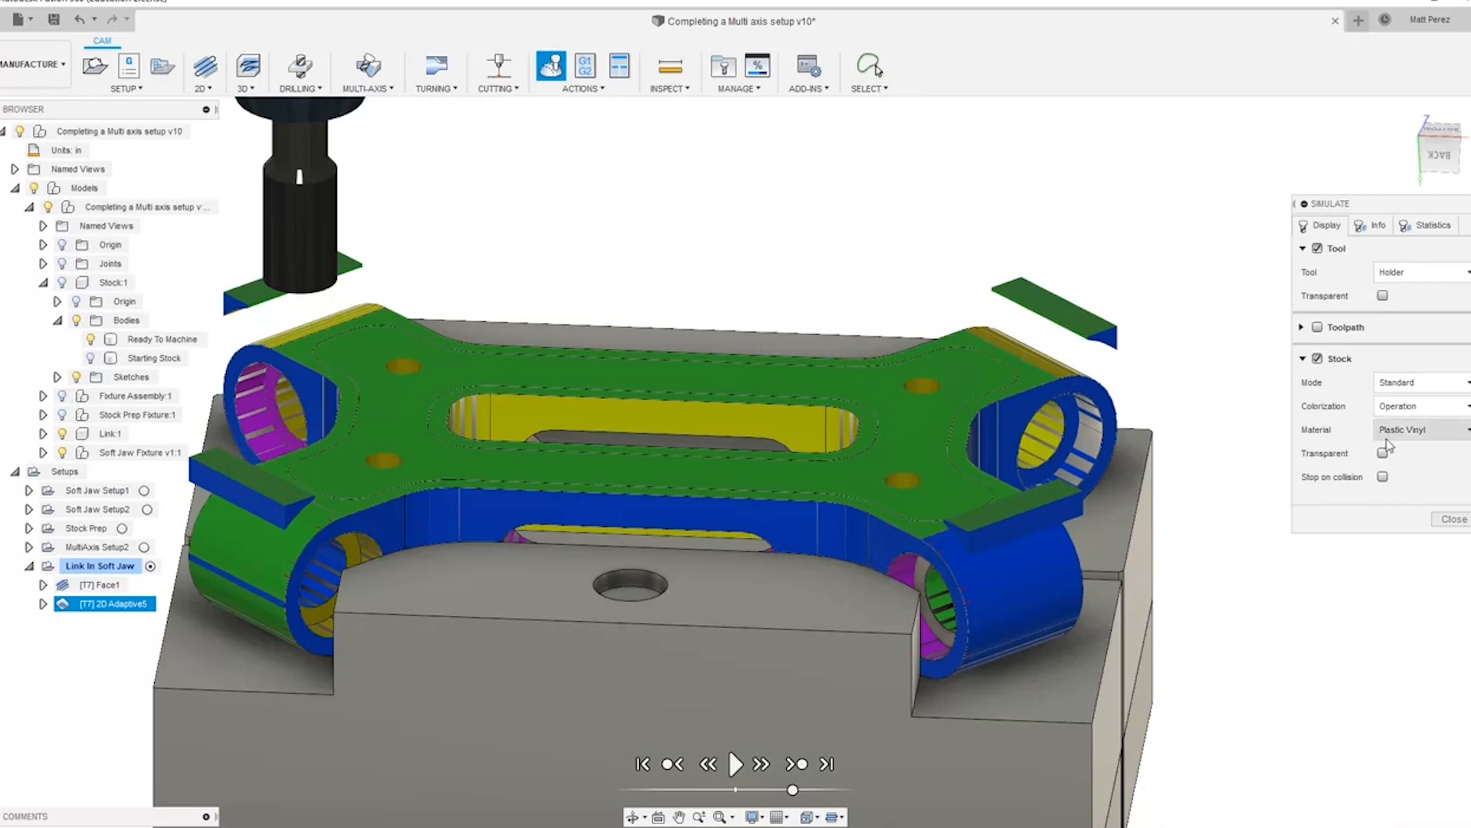
{"action": "left_click", "coordinate": [1454, 519]}
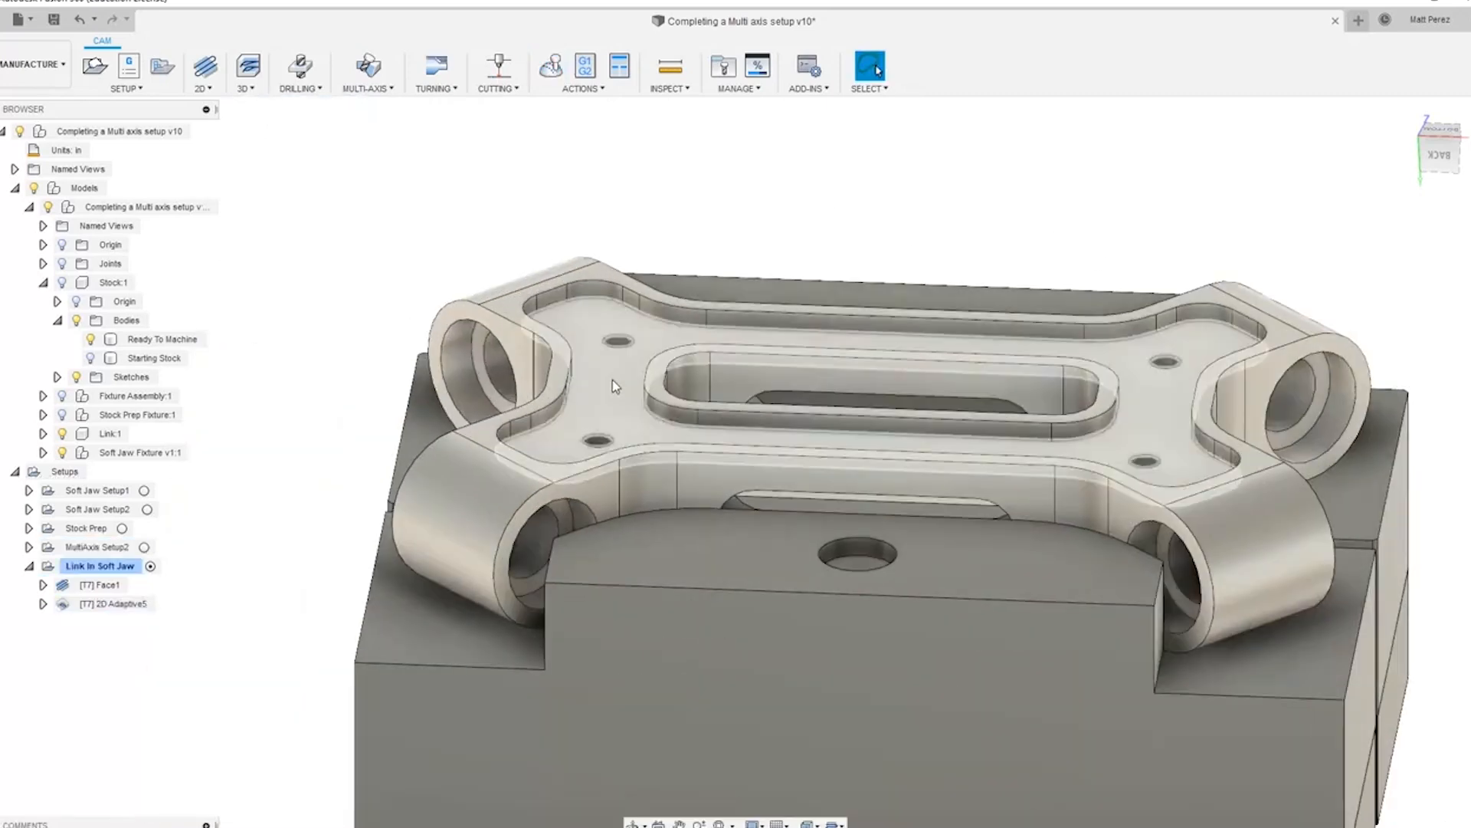
Step: Create another 2D Adaptive Clearing operation in Link In Soft Jaw with the link's recessed floor as its pocket selection
{"action": "left_click", "coordinate": [613, 380]}
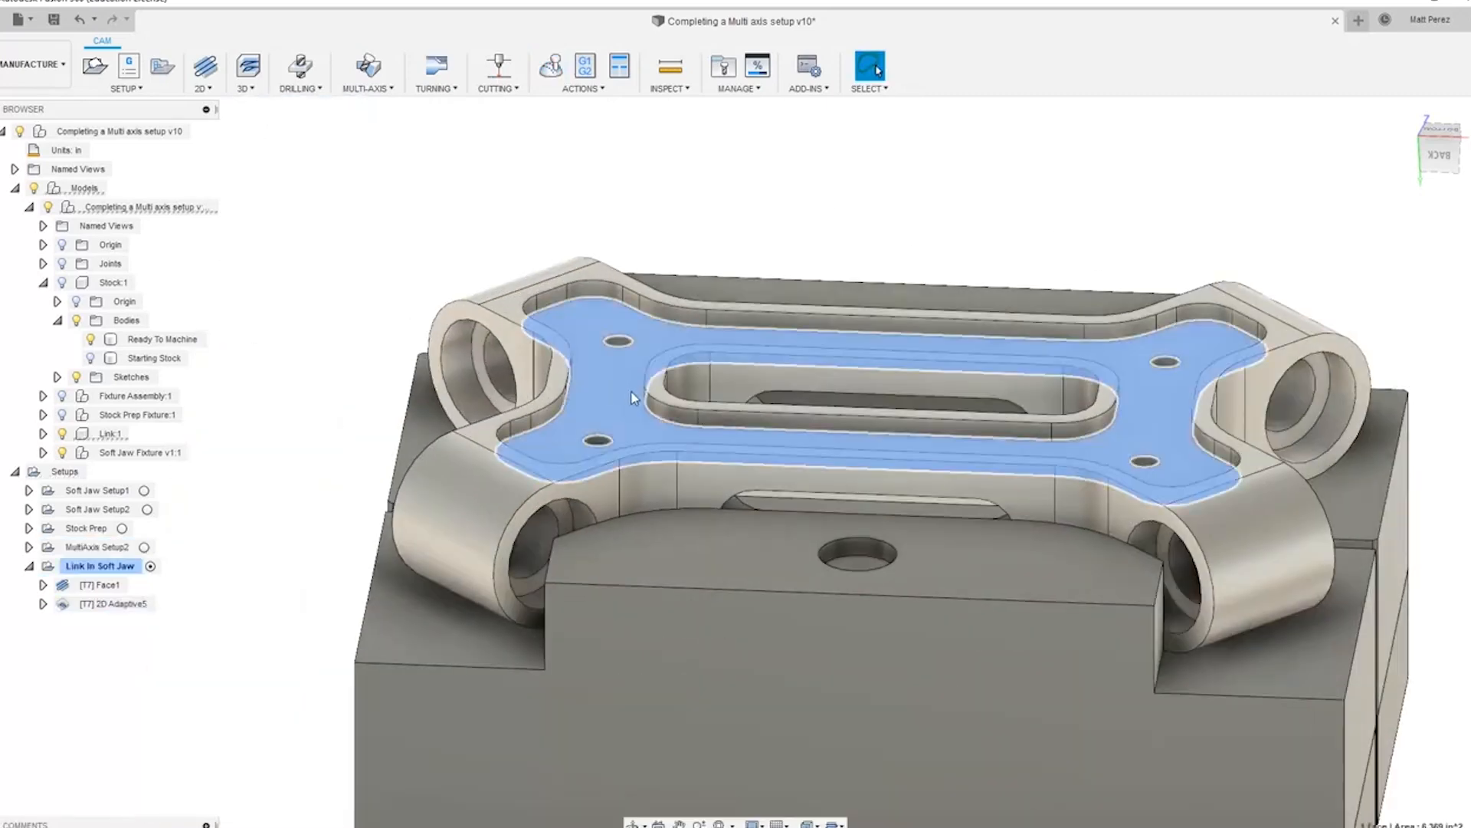
{"action": "left_click", "coordinate": [443, 231]}
{"action": "left_click", "coordinate": [213, 95]}
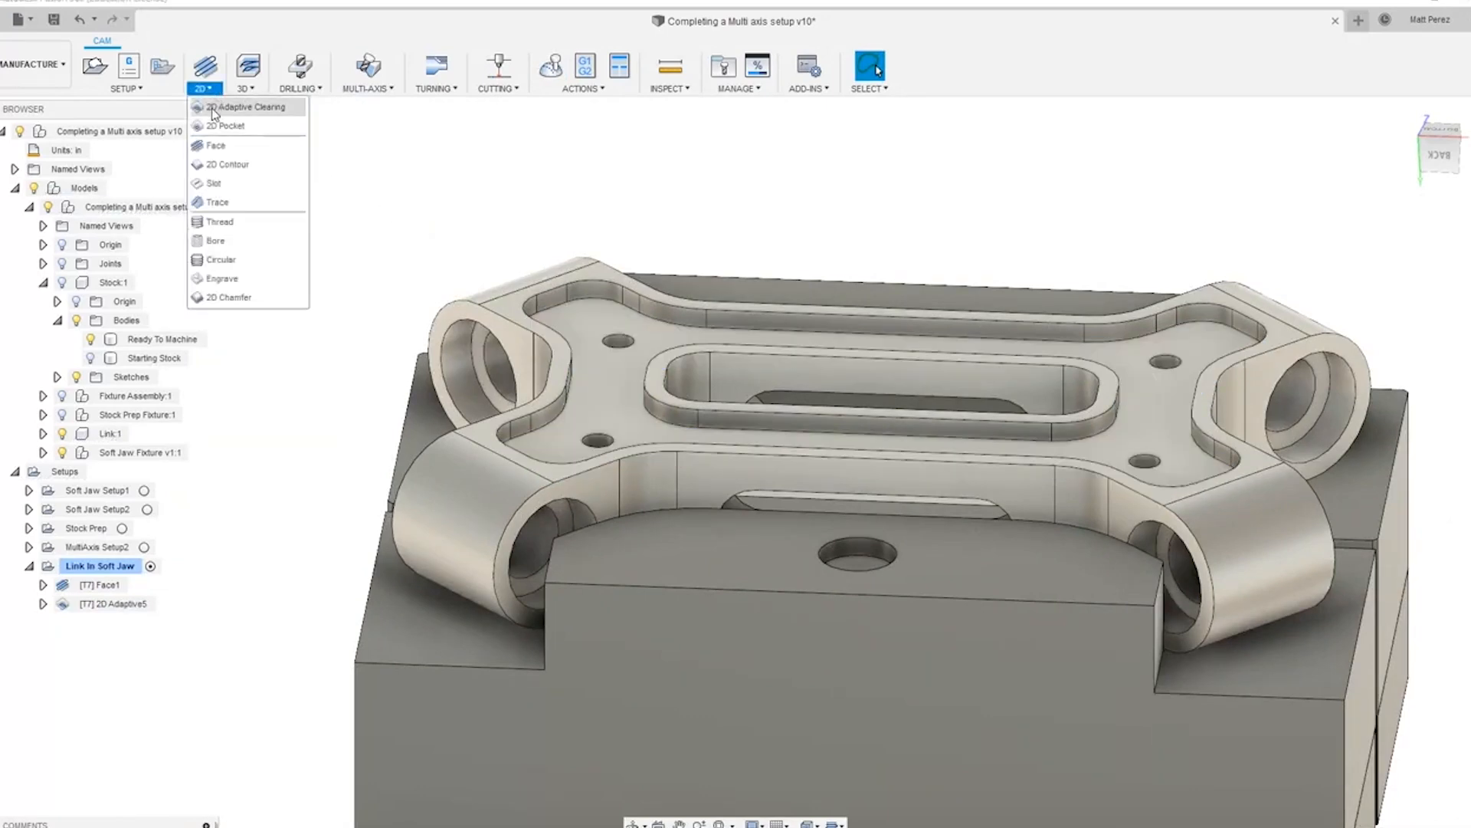
{"action": "left_click", "coordinate": [214, 109]}
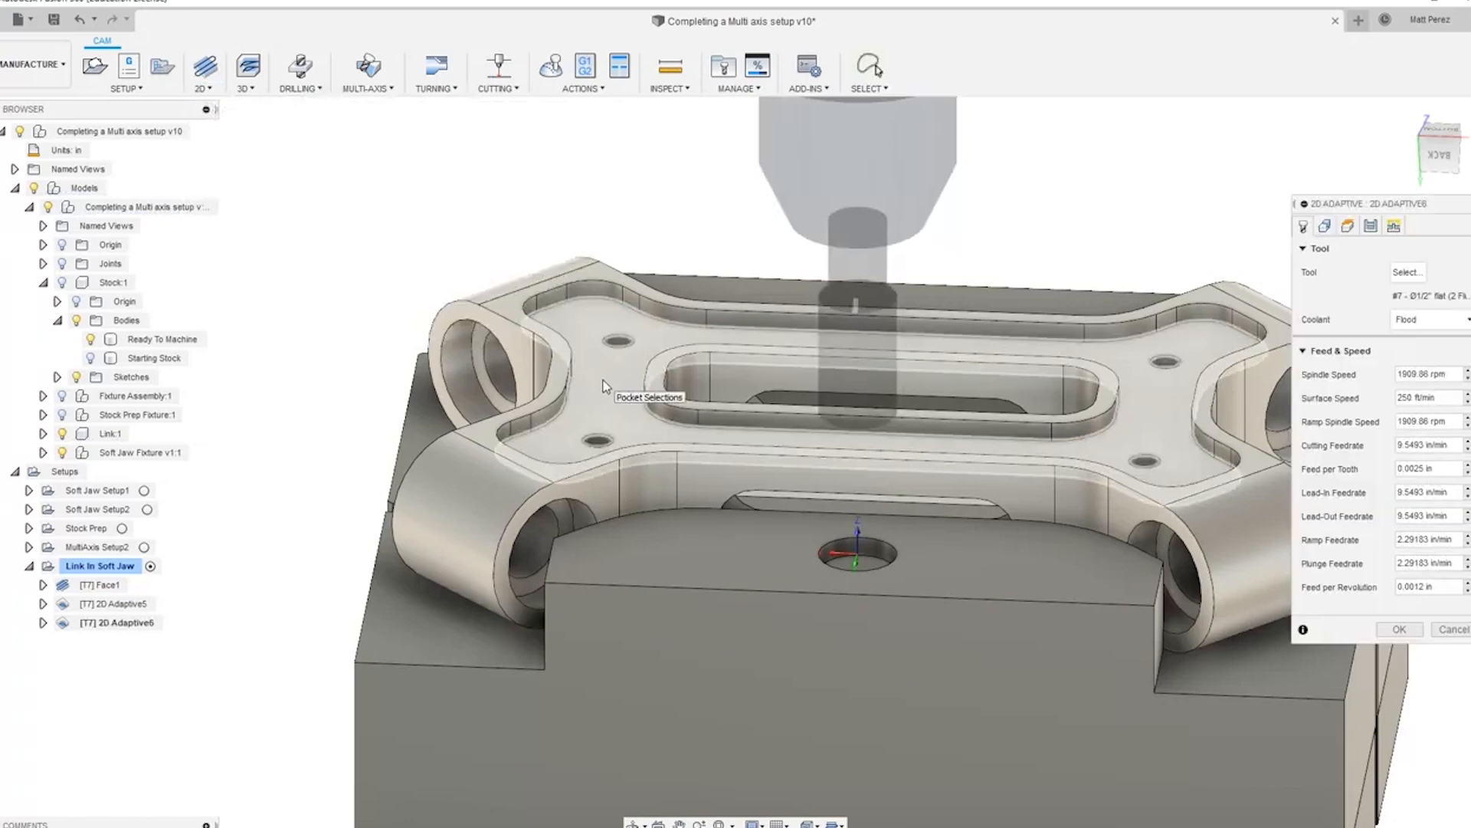
{"action": "left_click", "coordinate": [604, 384]}
{"action": "left_click", "coordinate": [1304, 226]}
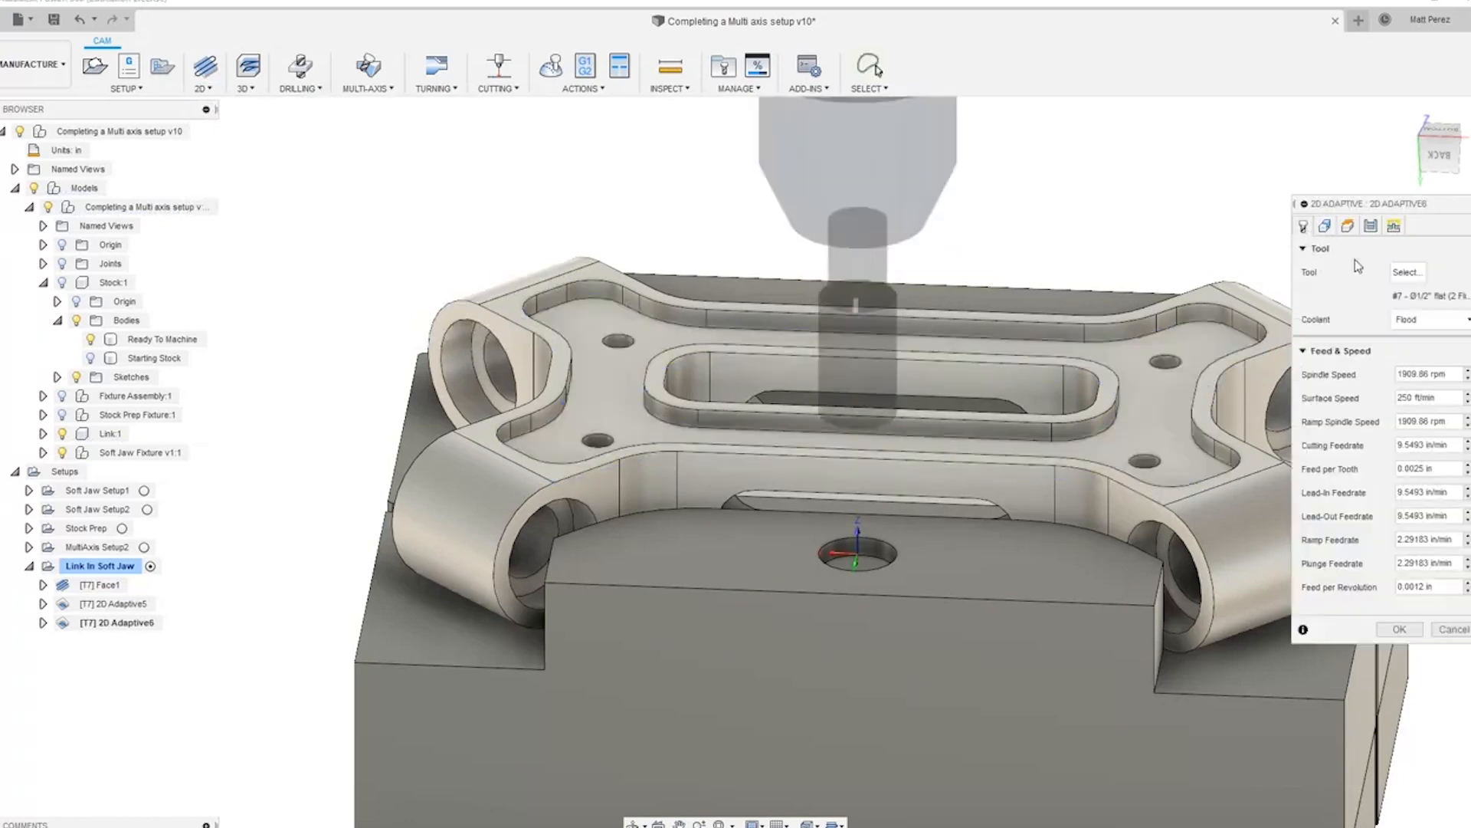
Step: Assign tool 6, the 3/8" flat four-flute carbide end mill, to the pocket's 2D Adaptive operation
{"action": "left_click", "coordinate": [1406, 274]}
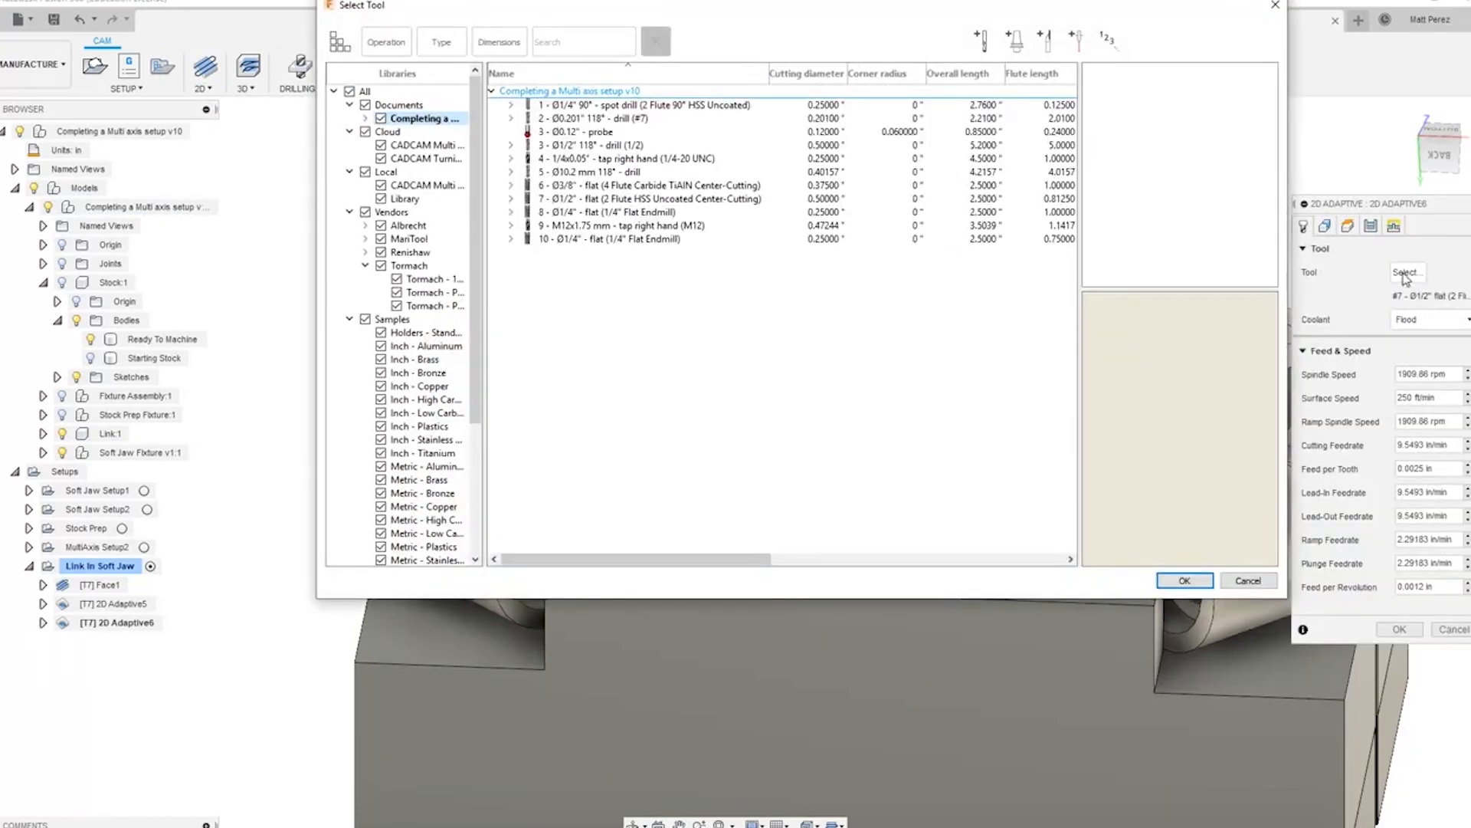
{"action": "left_click", "coordinate": [766, 185]}
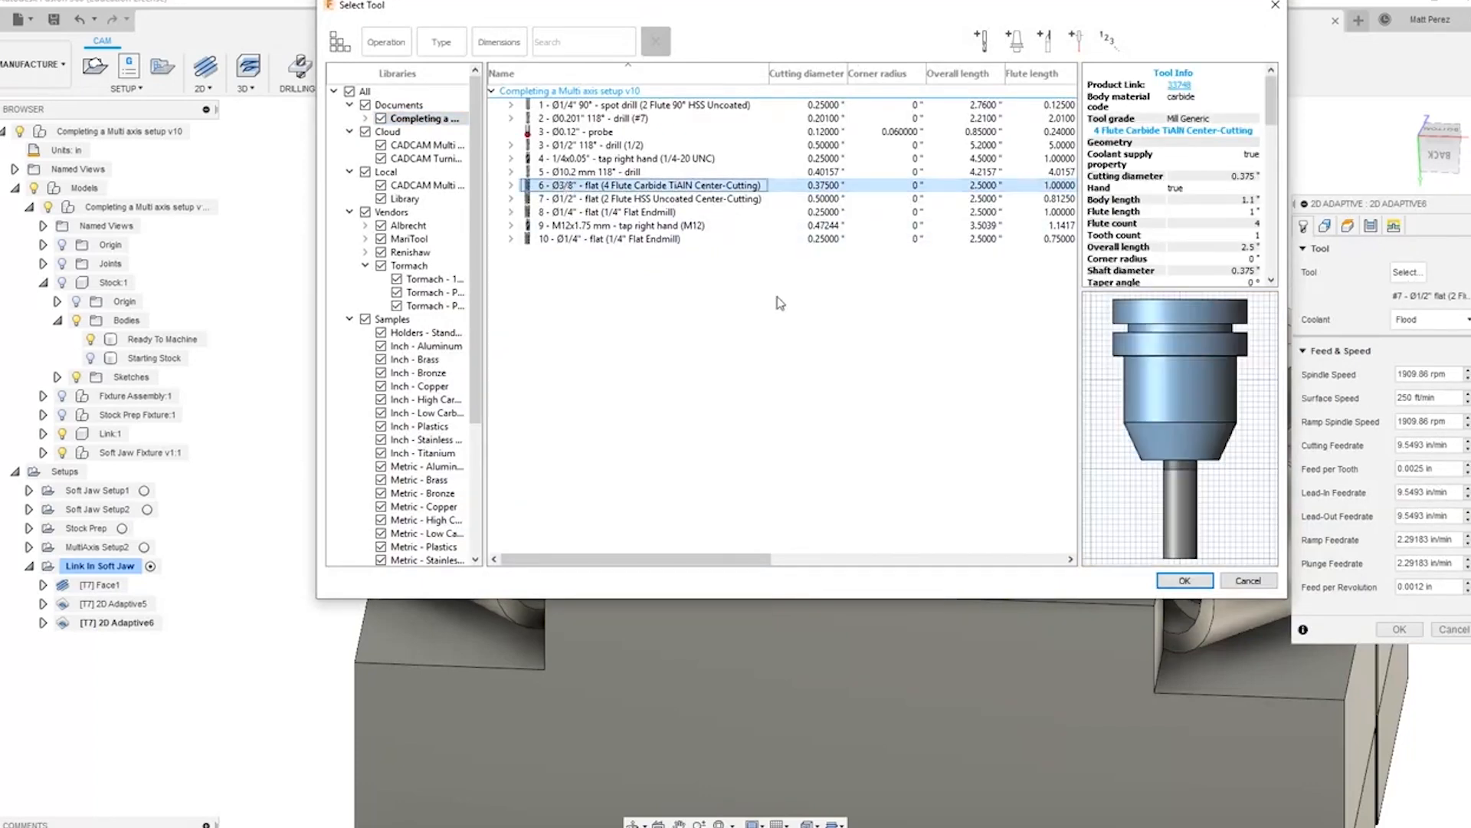
{"action": "left_click", "coordinate": [1185, 580]}
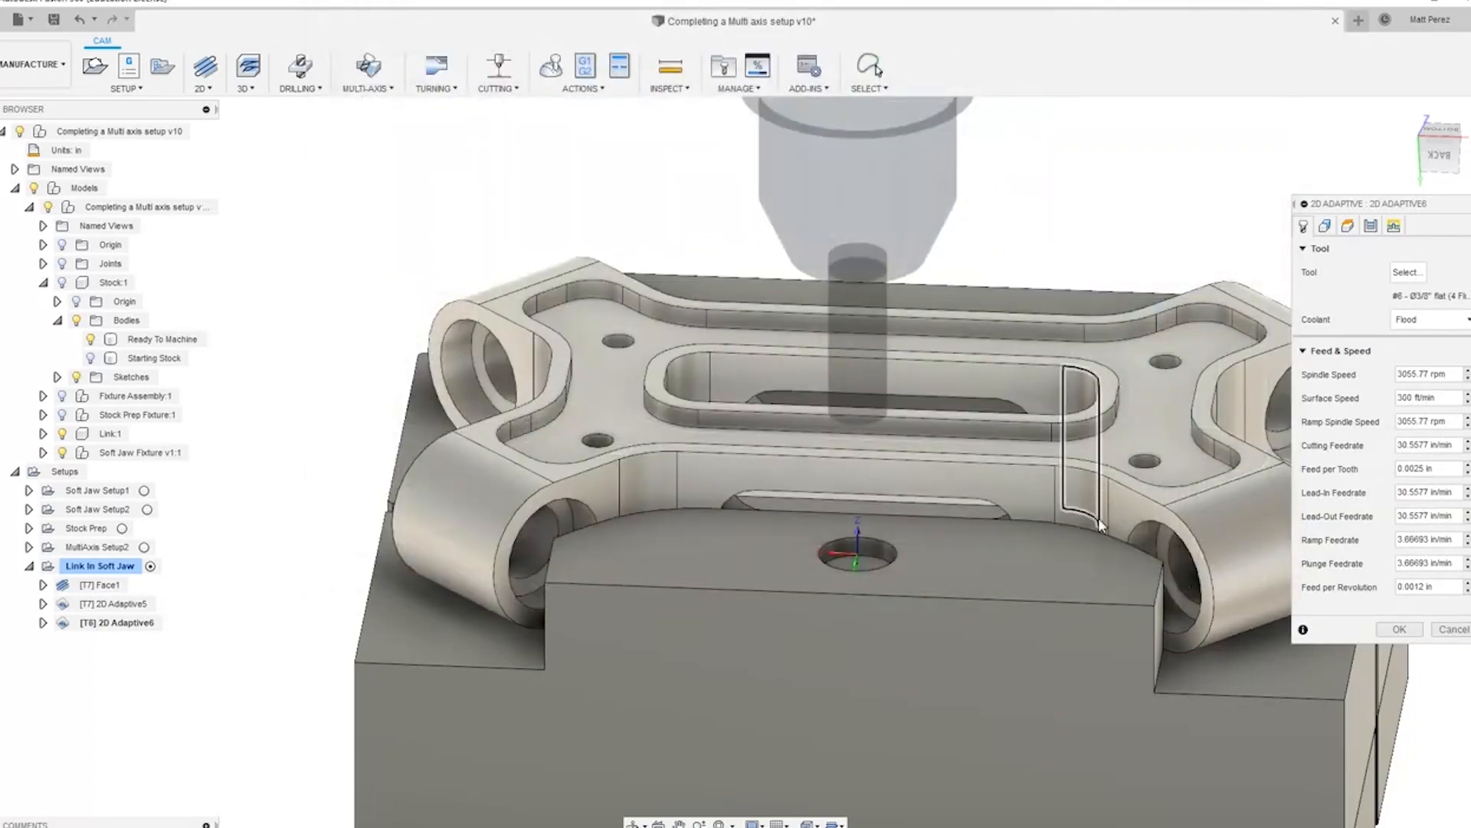
{"action": "middle_click_drag", "start_coordinate": [889, 423], "coordinate": [828, 443], "text": "shift"}
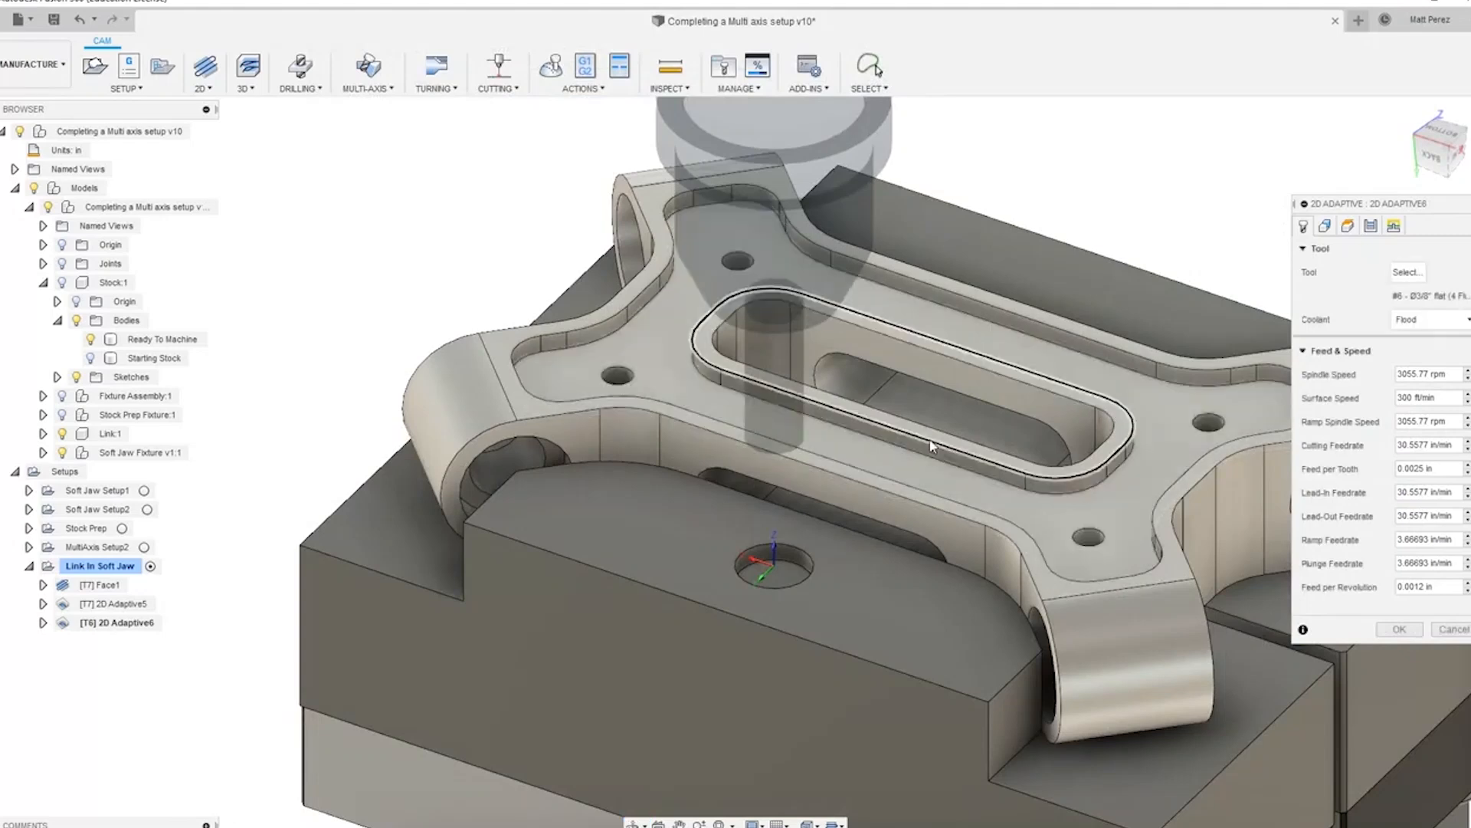
Step: Change the pocket operation's tool to number 8, the 1/4" flat endmill
{"action": "left_click", "coordinate": [1407, 274]}
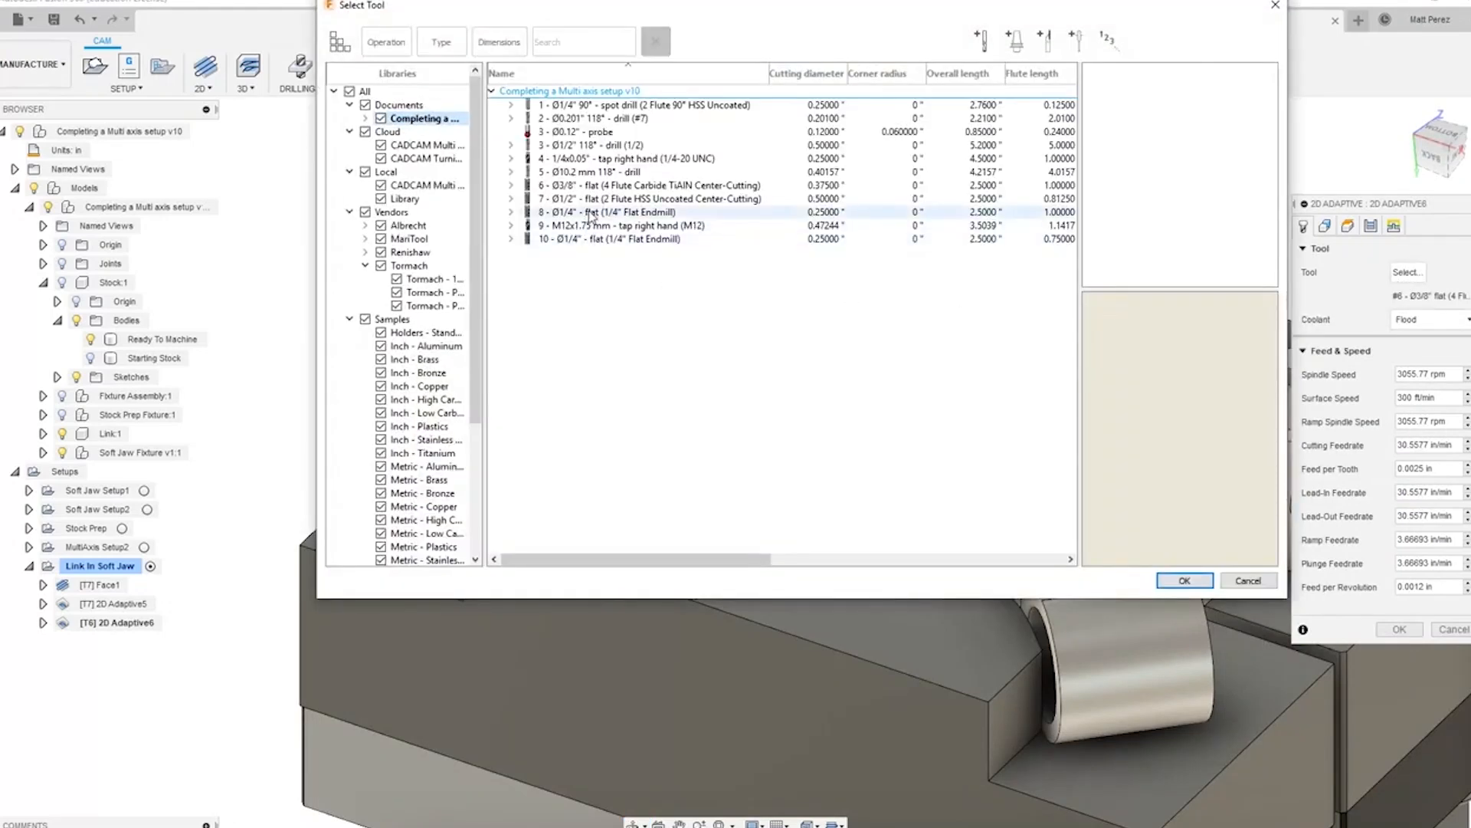
{"action": "left_click", "coordinate": [590, 212]}
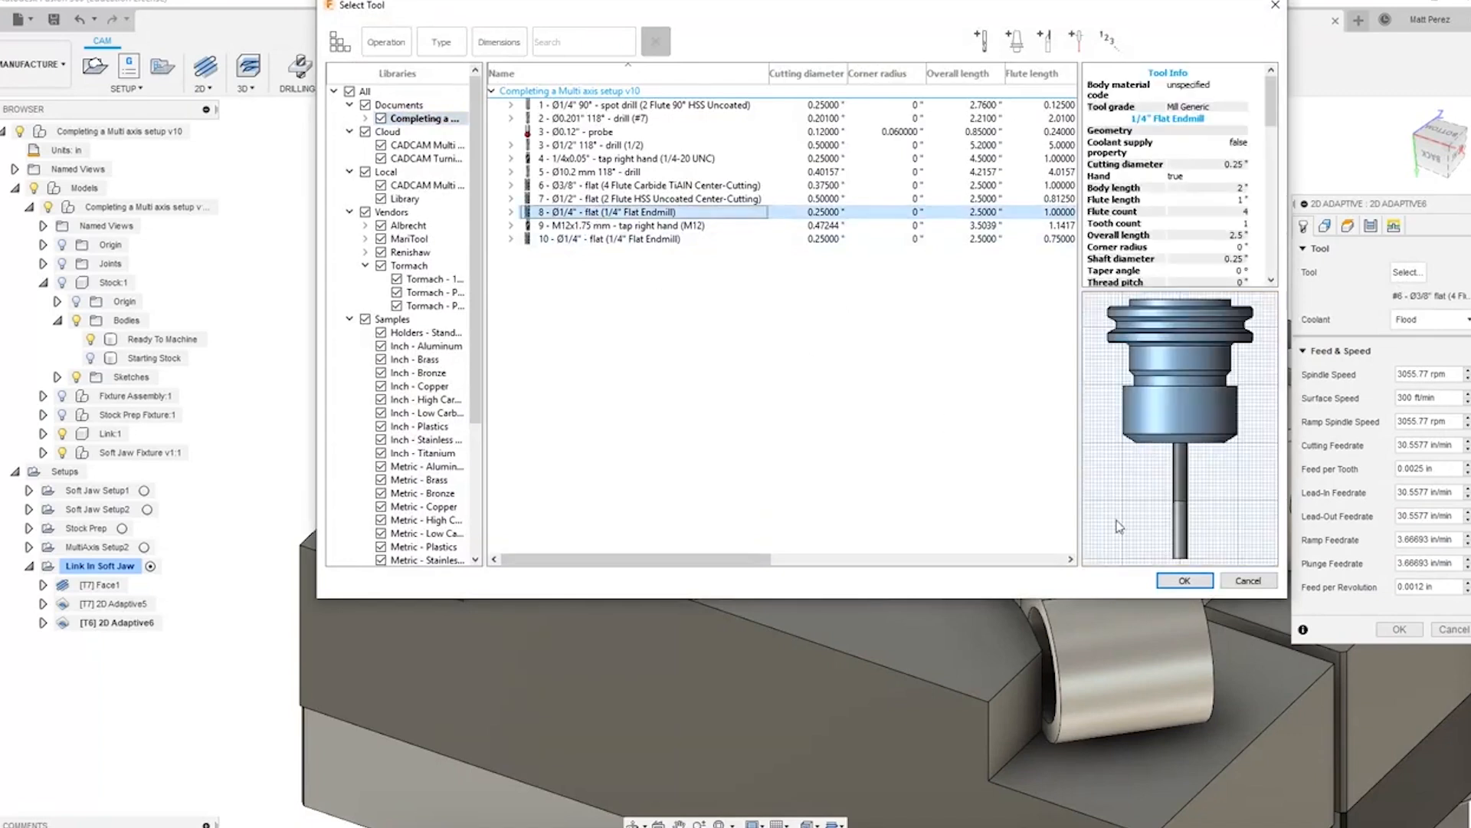
{"action": "left_click", "coordinate": [1184, 580]}
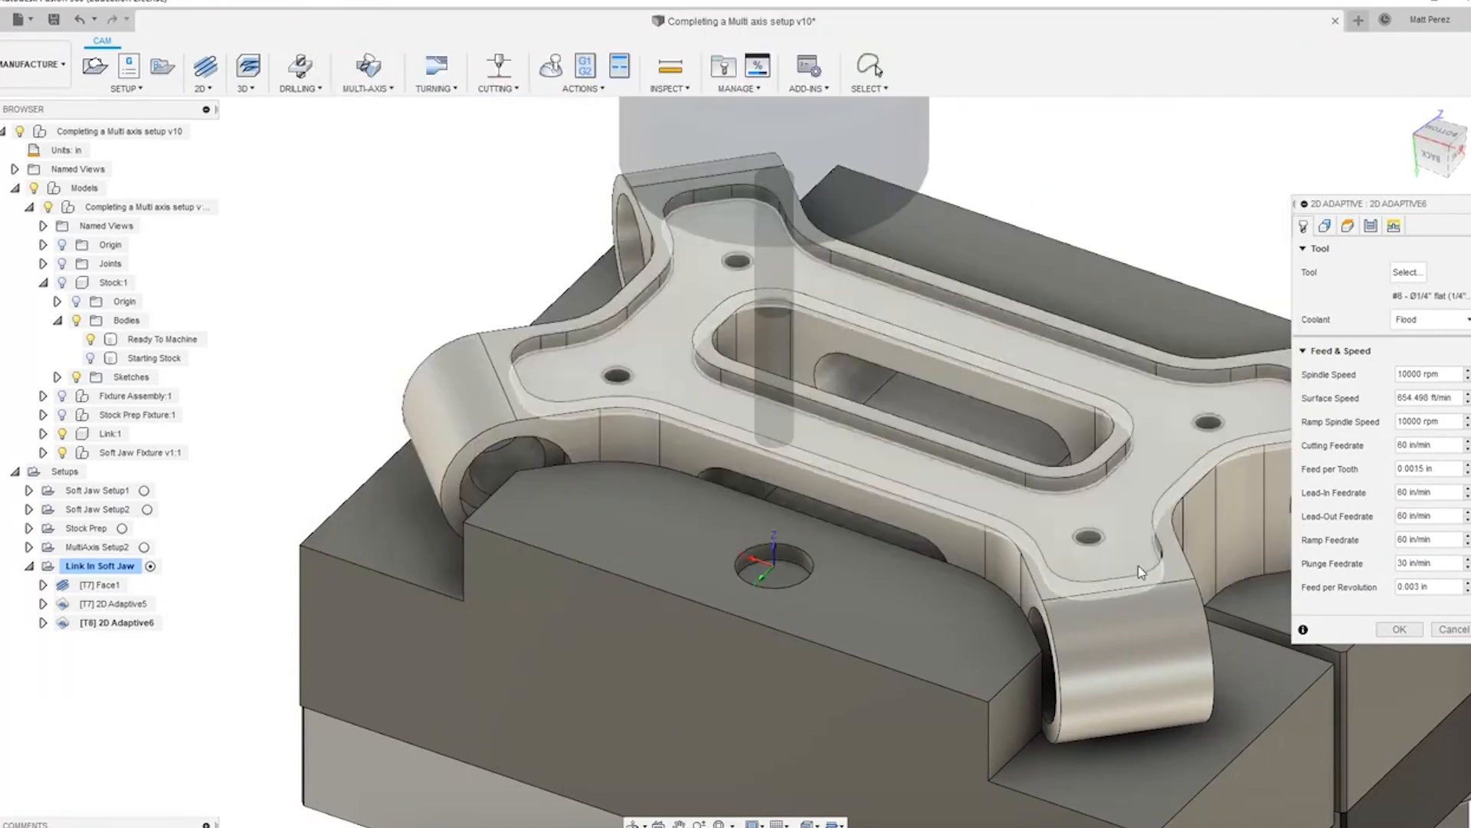
Step: Turn off Stock to Leave for the pocket operation and generate its toolpath
{"action": "left_click", "coordinate": [1371, 227]}
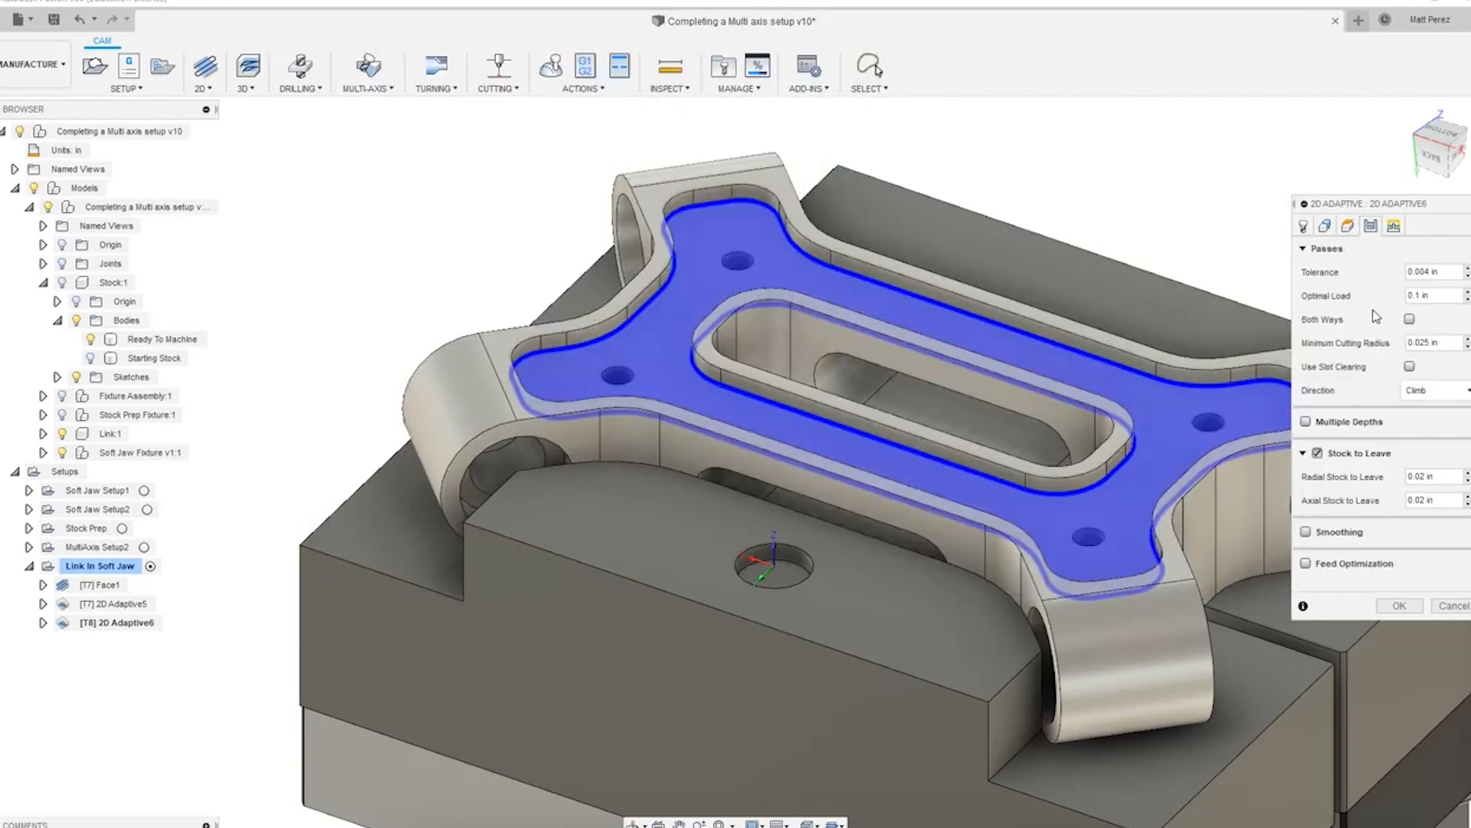
{"action": "left_click", "coordinate": [1322, 455]}
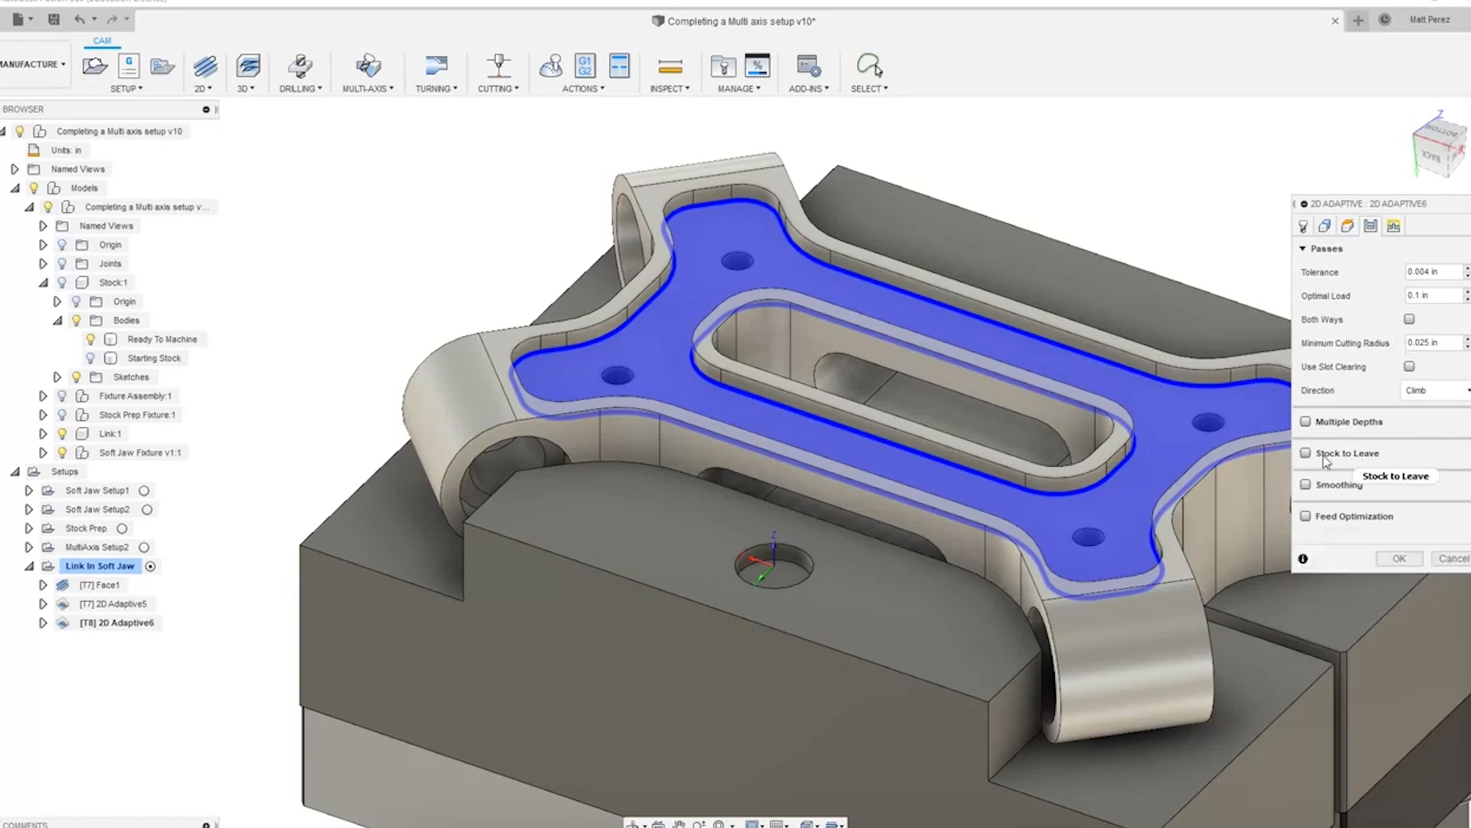
{"action": "left_click", "coordinate": [1399, 558]}
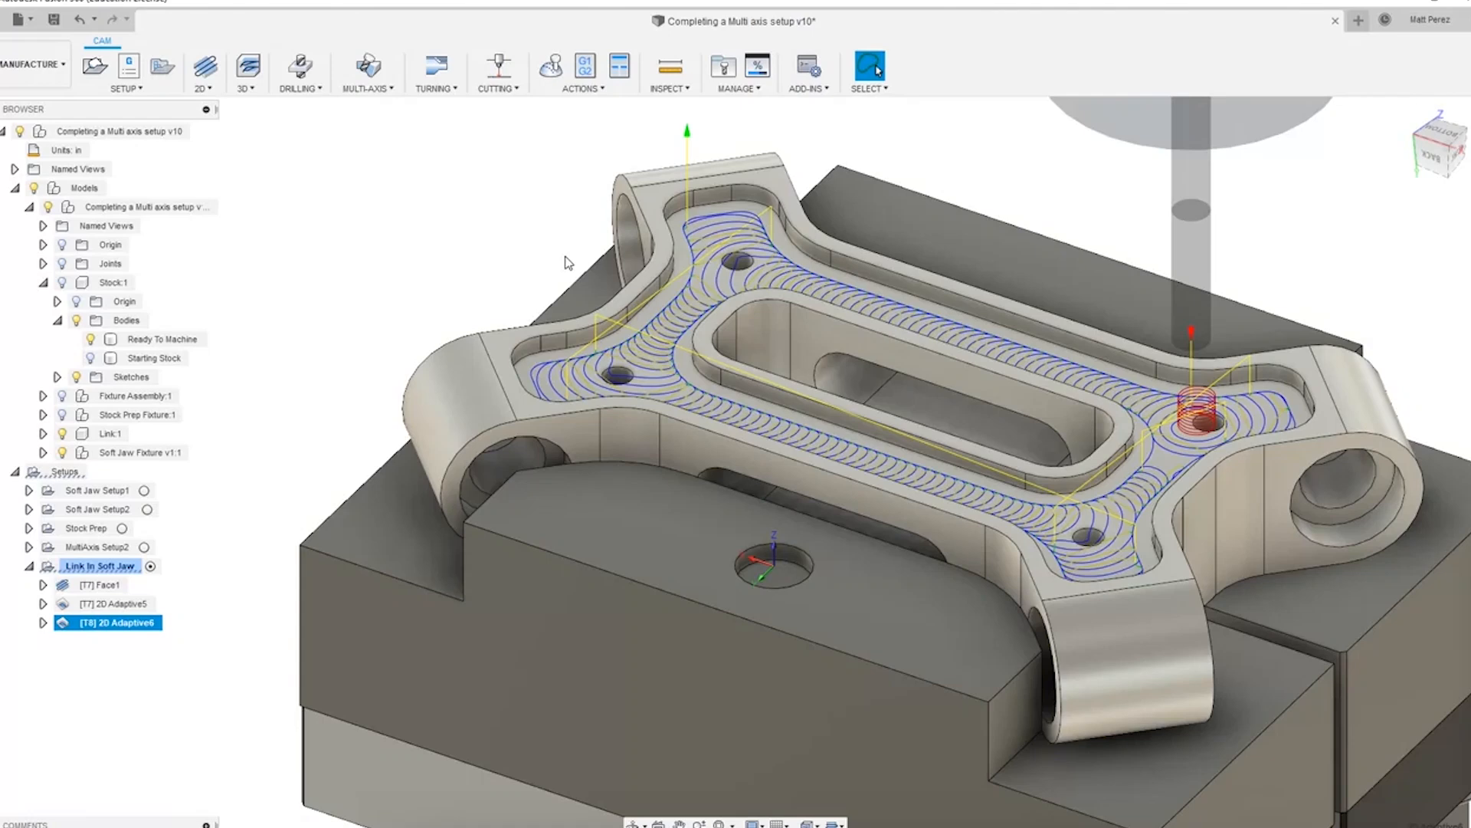
Step: Simulate both MultiAxis Setup2 and Link In Soft Jaw at a faster playback speed and inspect the pocketed link from several sides
{"action": "left_click", "coordinate": [95, 548]}
{"action": "left_click", "coordinate": [551, 67]}
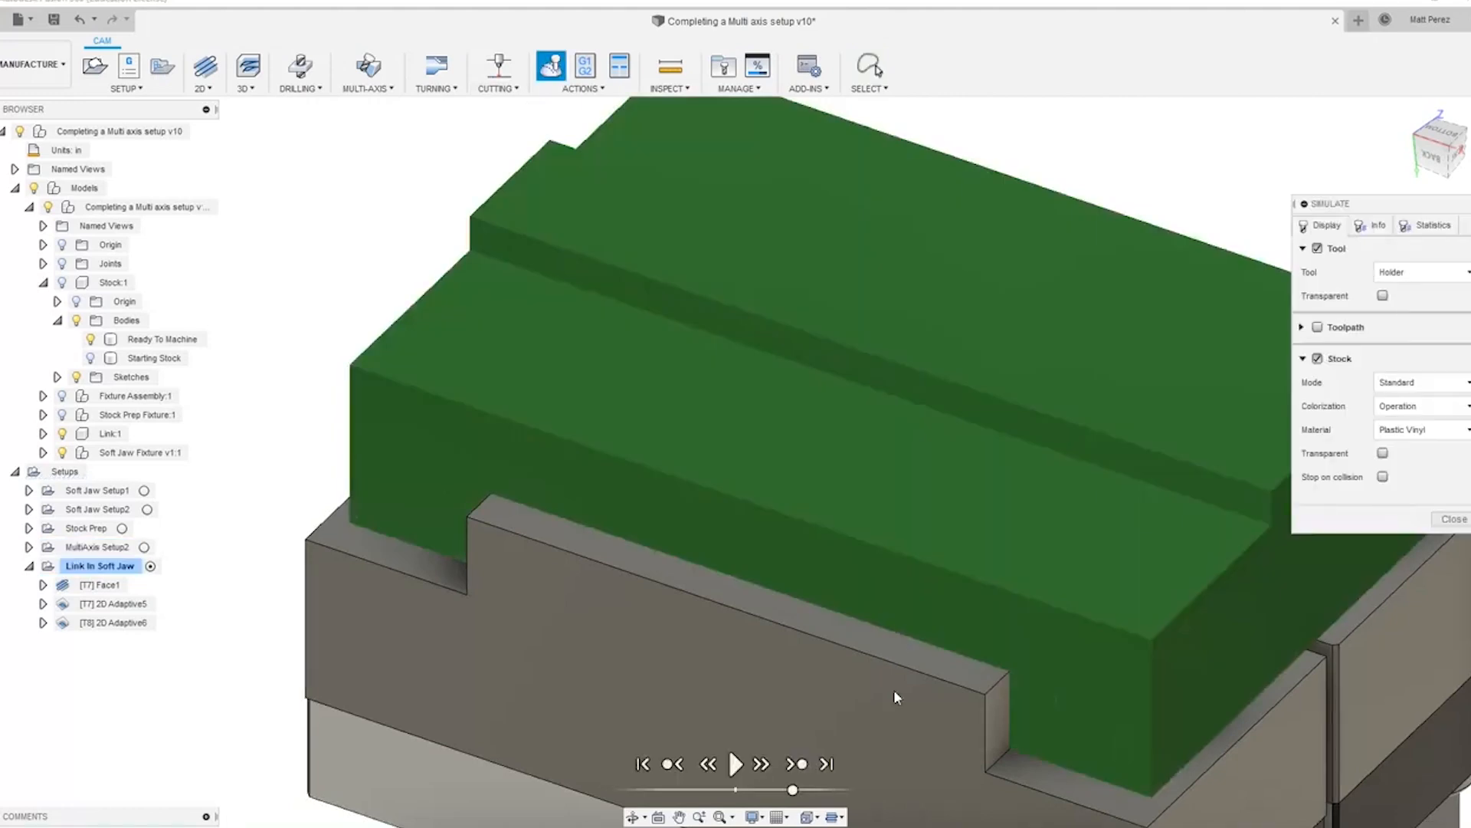
{"action": "left_click", "coordinate": [831, 764]}
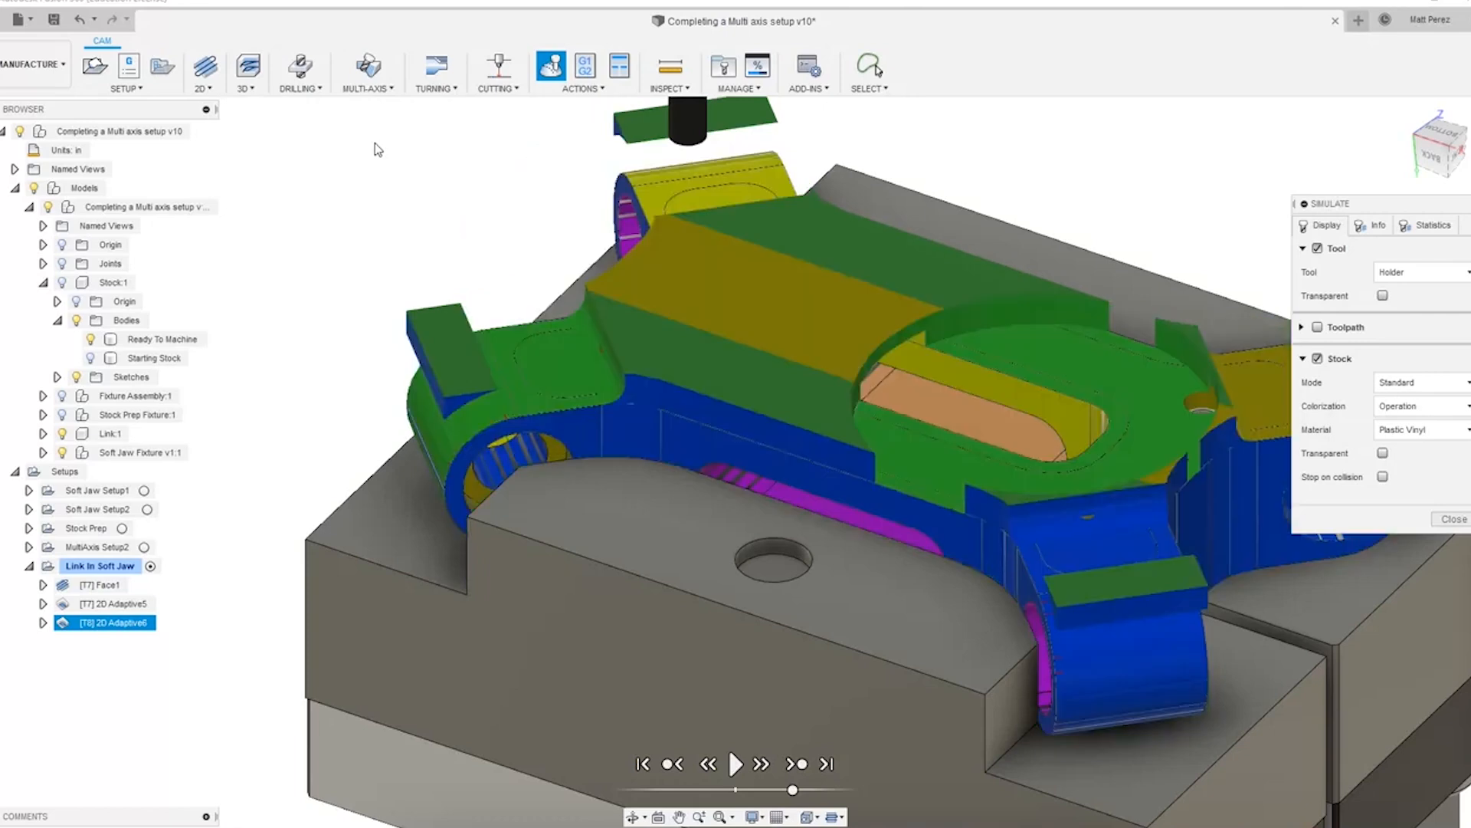
{"action": "mouse_move", "coordinate": [1355, 825]}
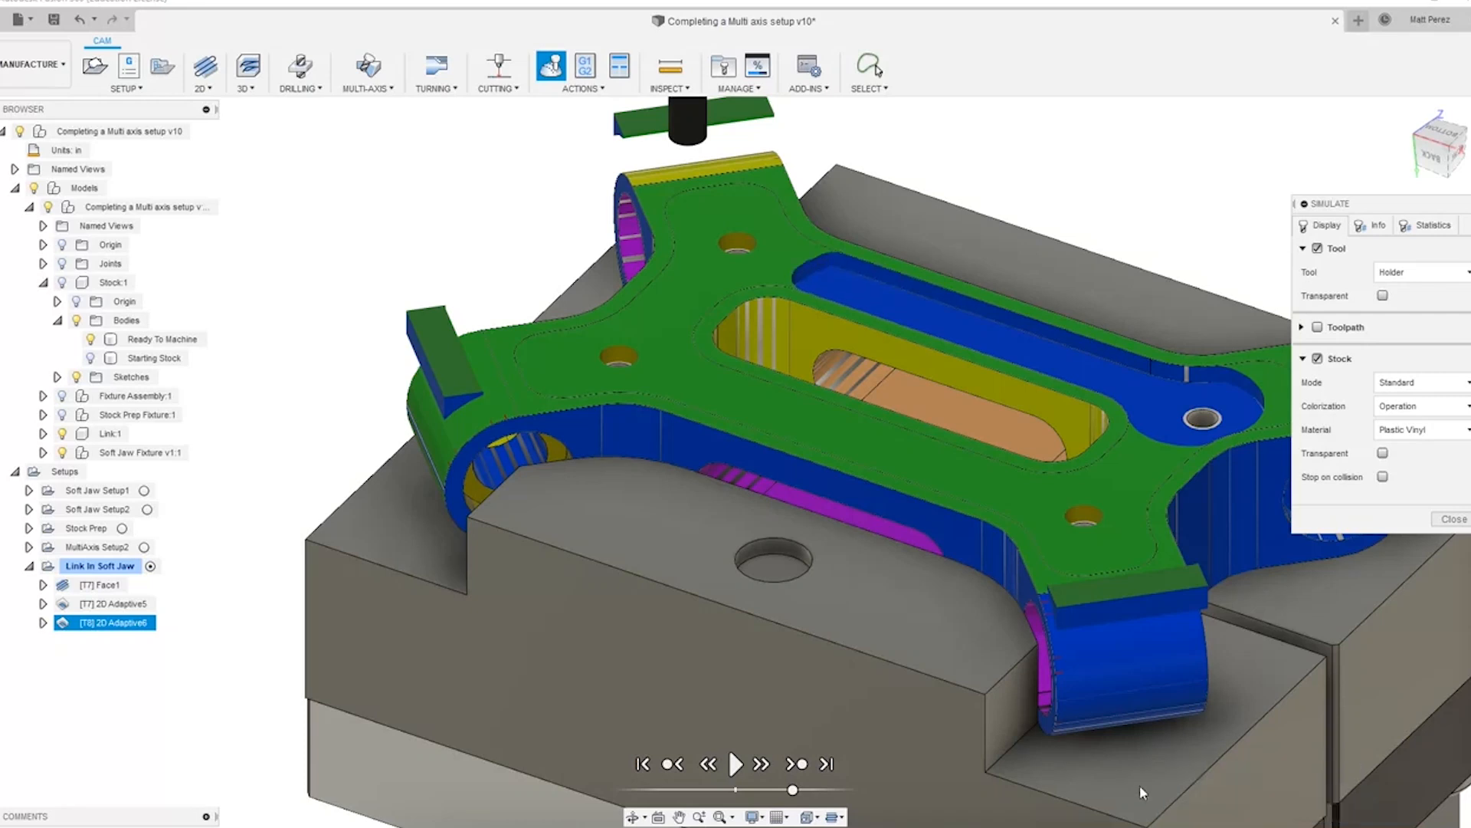
{"action": "left_click_drag", "start_coordinate": [792, 790], "coordinate": [831, 789]}
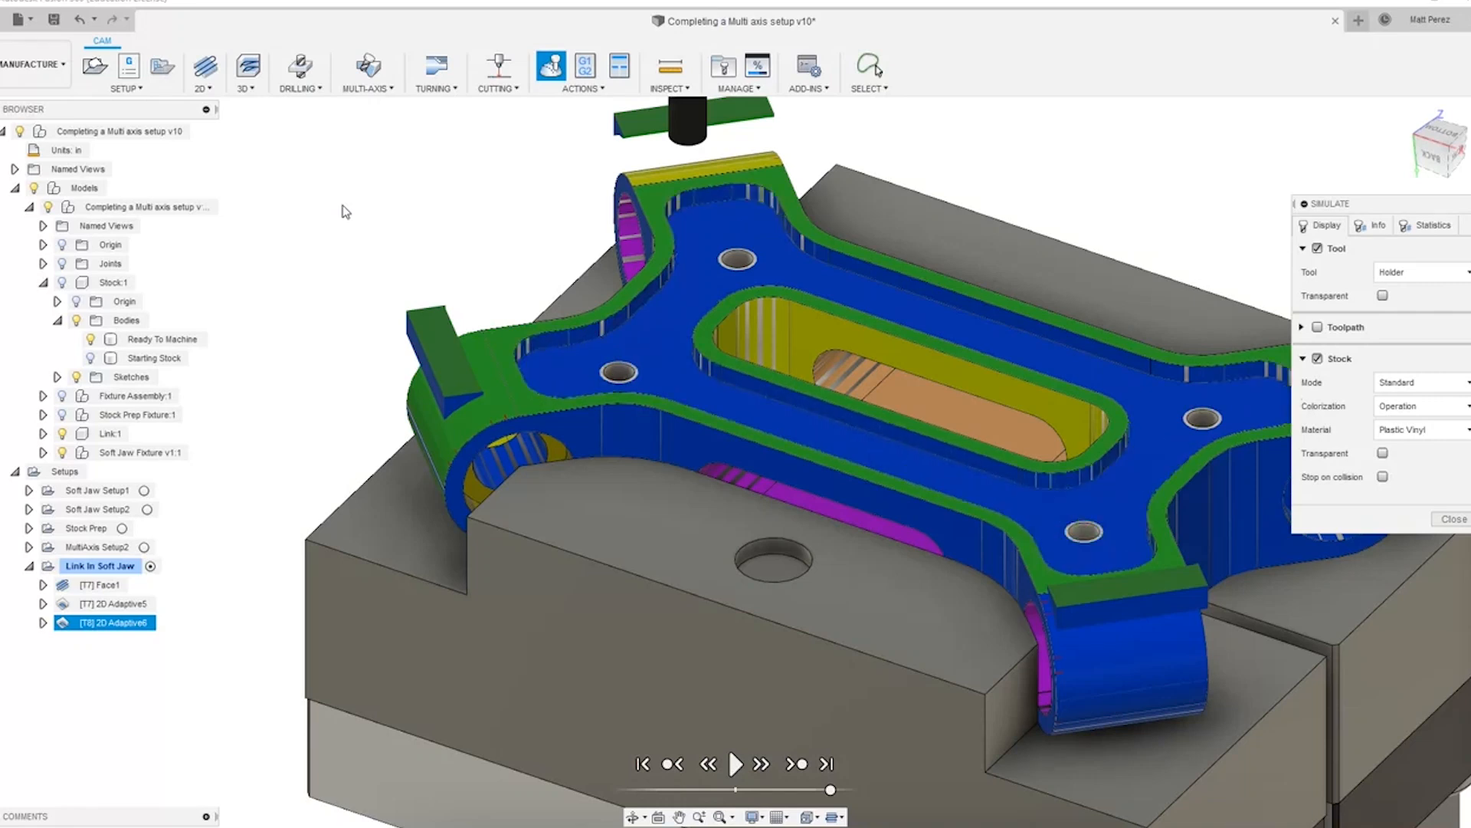
{"action": "mouse_move", "coordinate": [619, 373]}
{"action": "middle_mouse_down", "text": "shift"}
{"action": "mouse_move", "coordinate": [623, 435]}
{"action": "mouse_move", "coordinate": [615, 380]}
{"action": "middle_mouse_up", "text": "shift"}
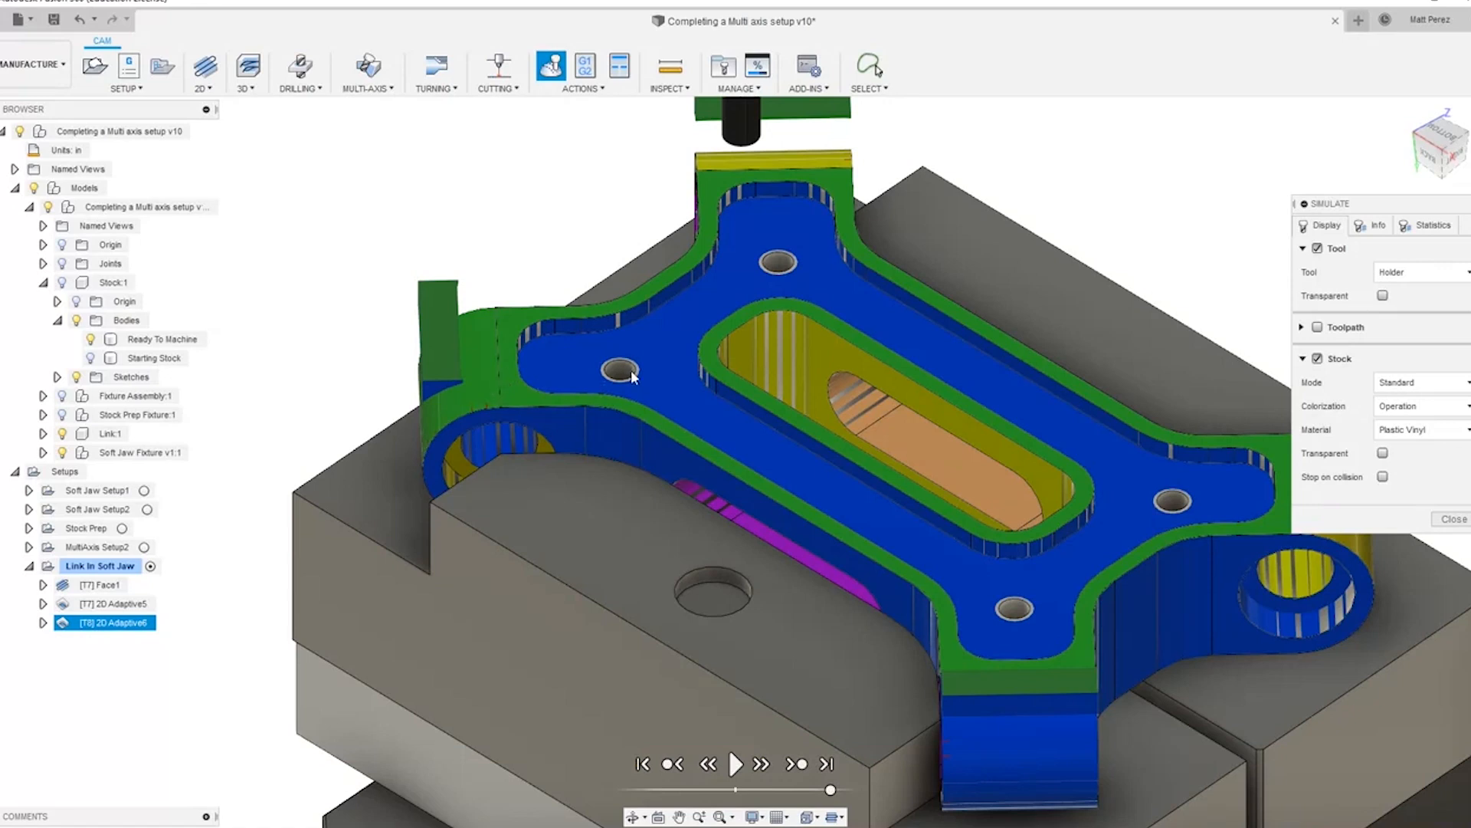
{"action": "scroll", "coordinate": [631, 371], "scroll_direction": "down", "scroll_amount": 5}
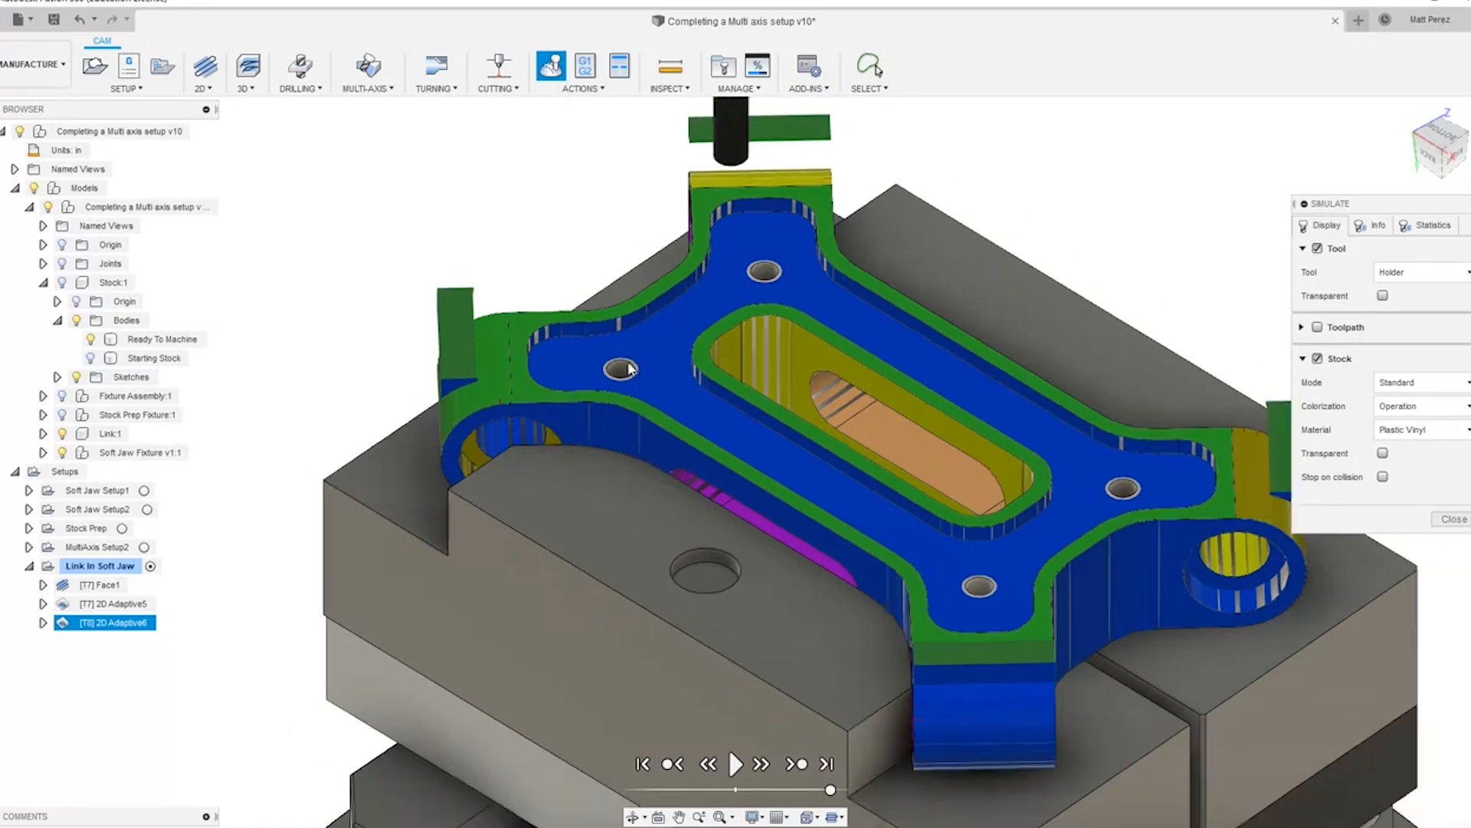
{"action": "middle_click_drag", "start_coordinate": [703, 395], "coordinate": [709, 388], "text": "shift"}
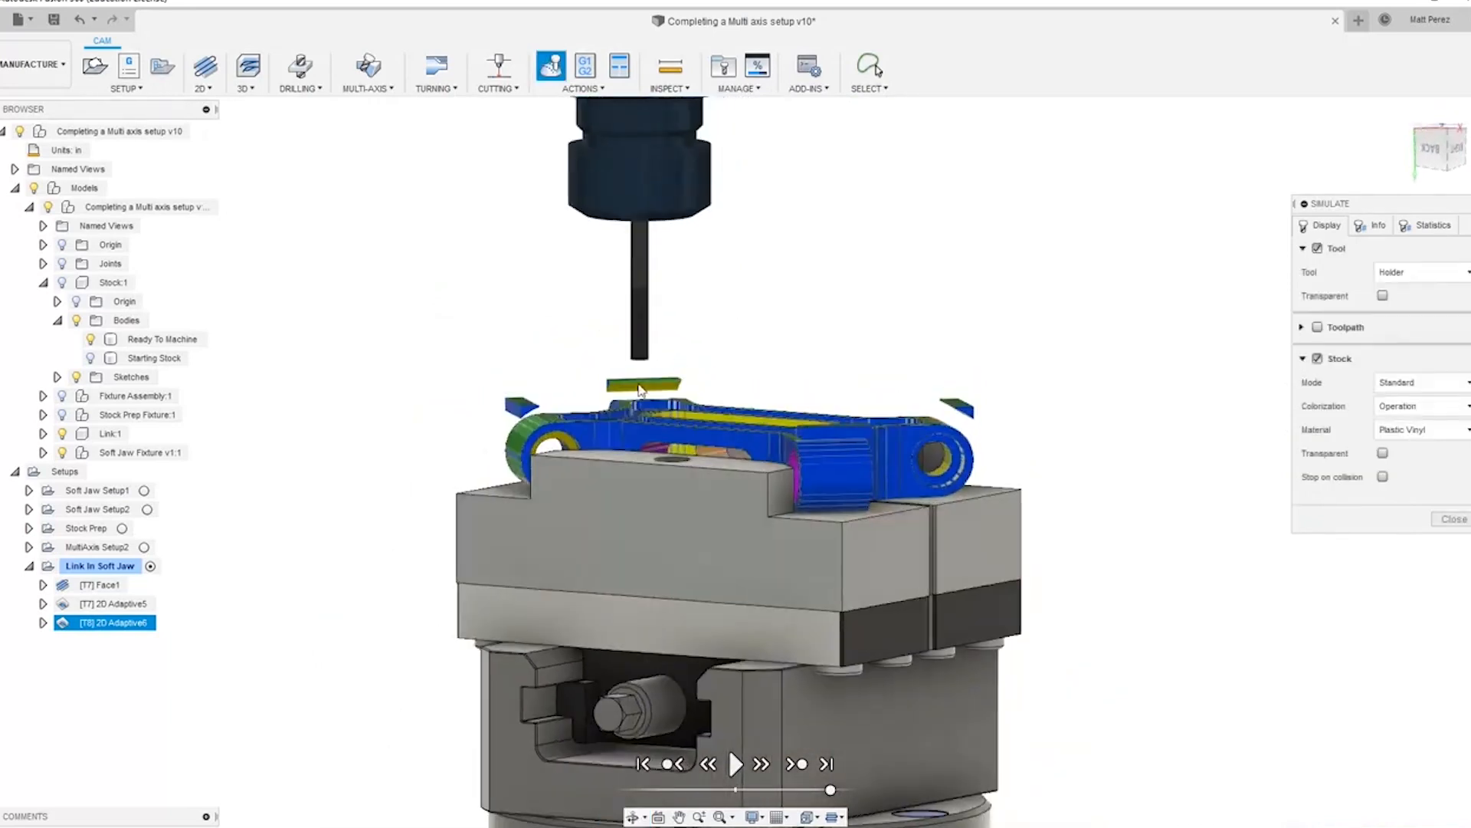
{"action": "middle_click_drag", "start_coordinate": [626, 394], "coordinate": [726, 430], "text": "shift"}
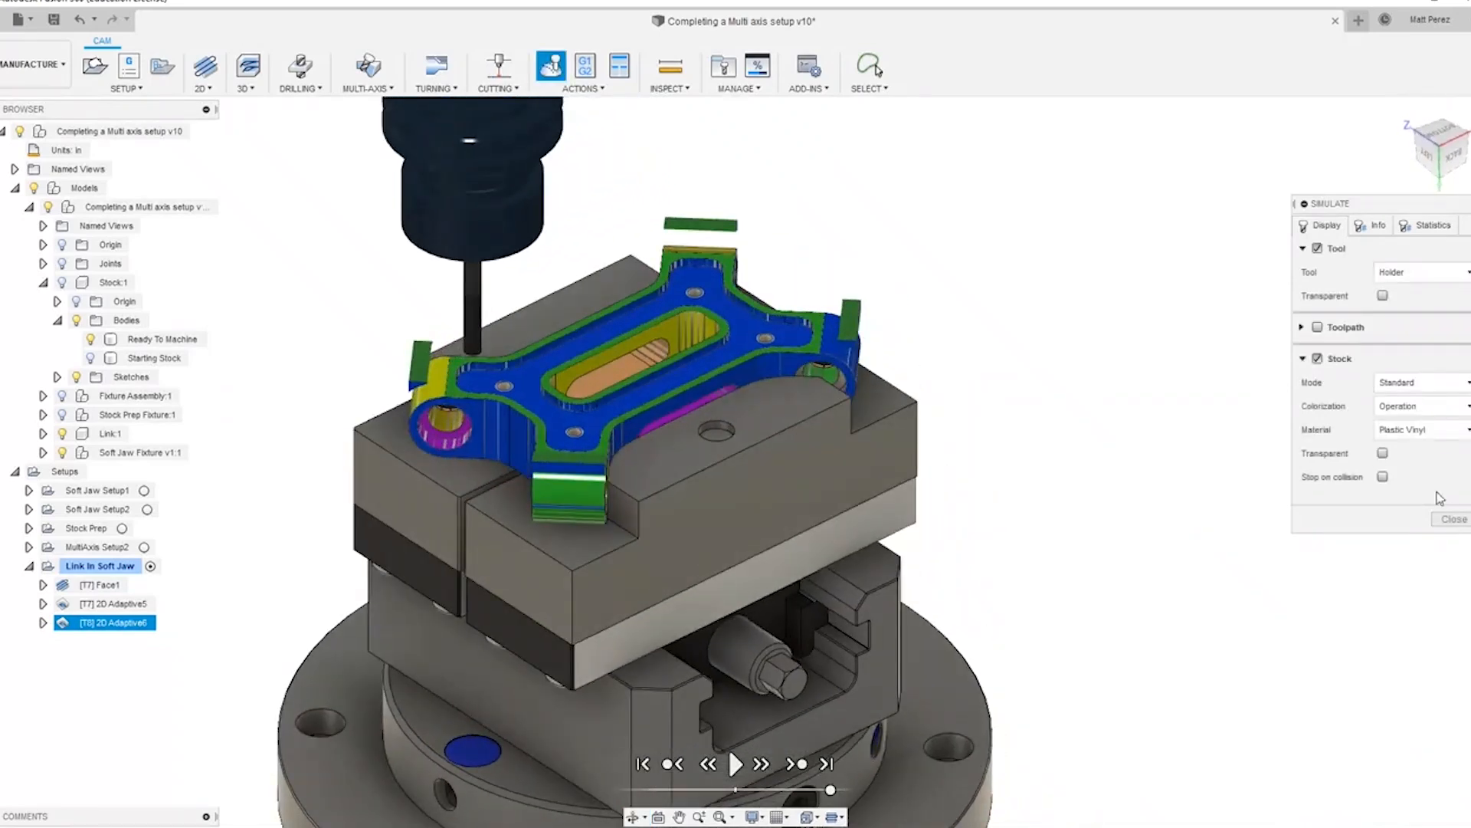
{"action": "left_click", "coordinate": [1453, 519]}
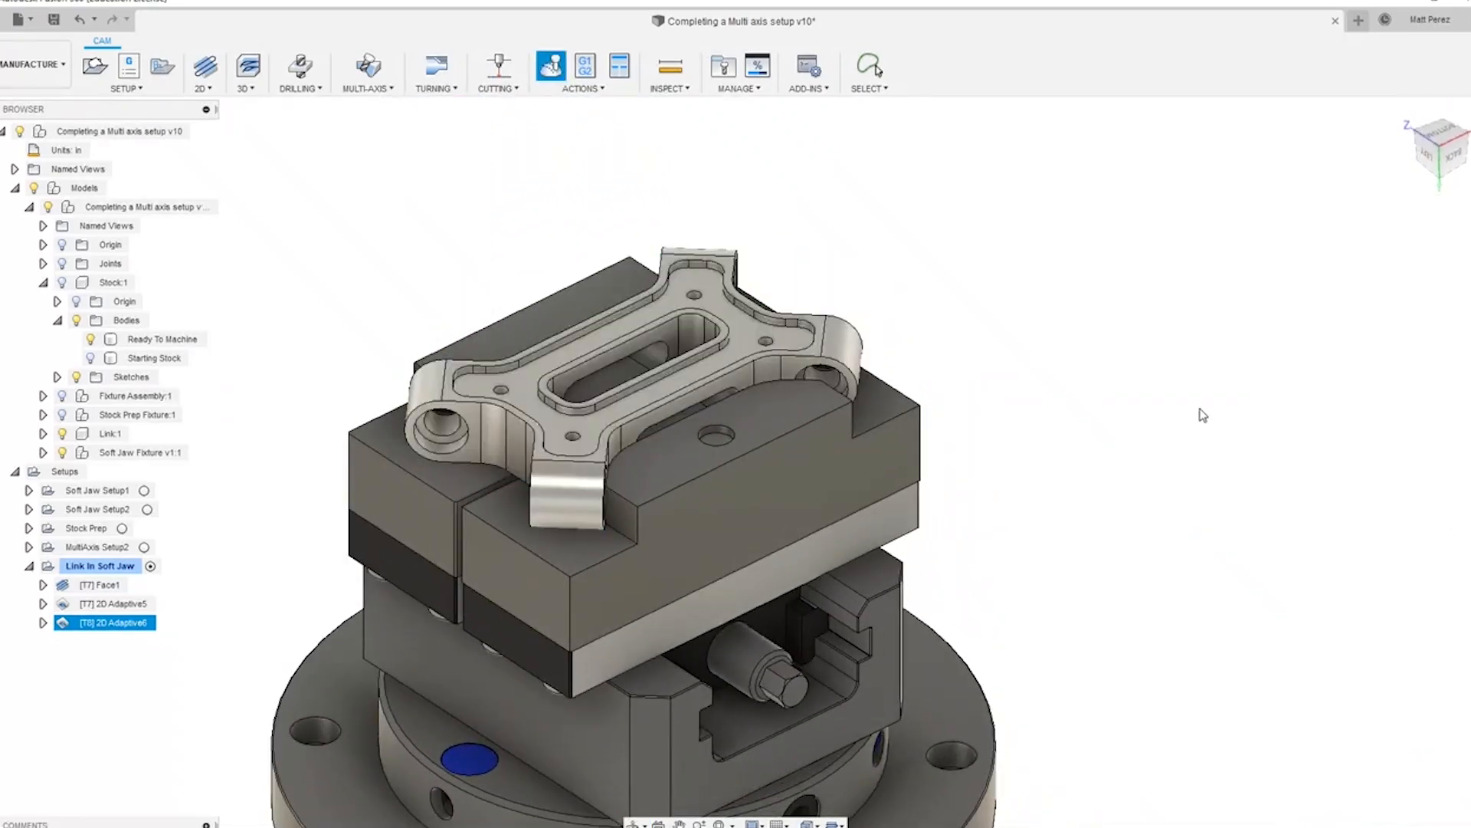
Step: Clear the toolpath selection and save the design
{"action": "scroll", "coordinate": [356, 414], "scroll_direction": "down", "scroll_amount": 3}
{"action": "left_click", "coordinate": [304, 371]}
{"action": "middle_click_drag", "start_coordinate": [397, 378], "coordinate": [544, 382]}
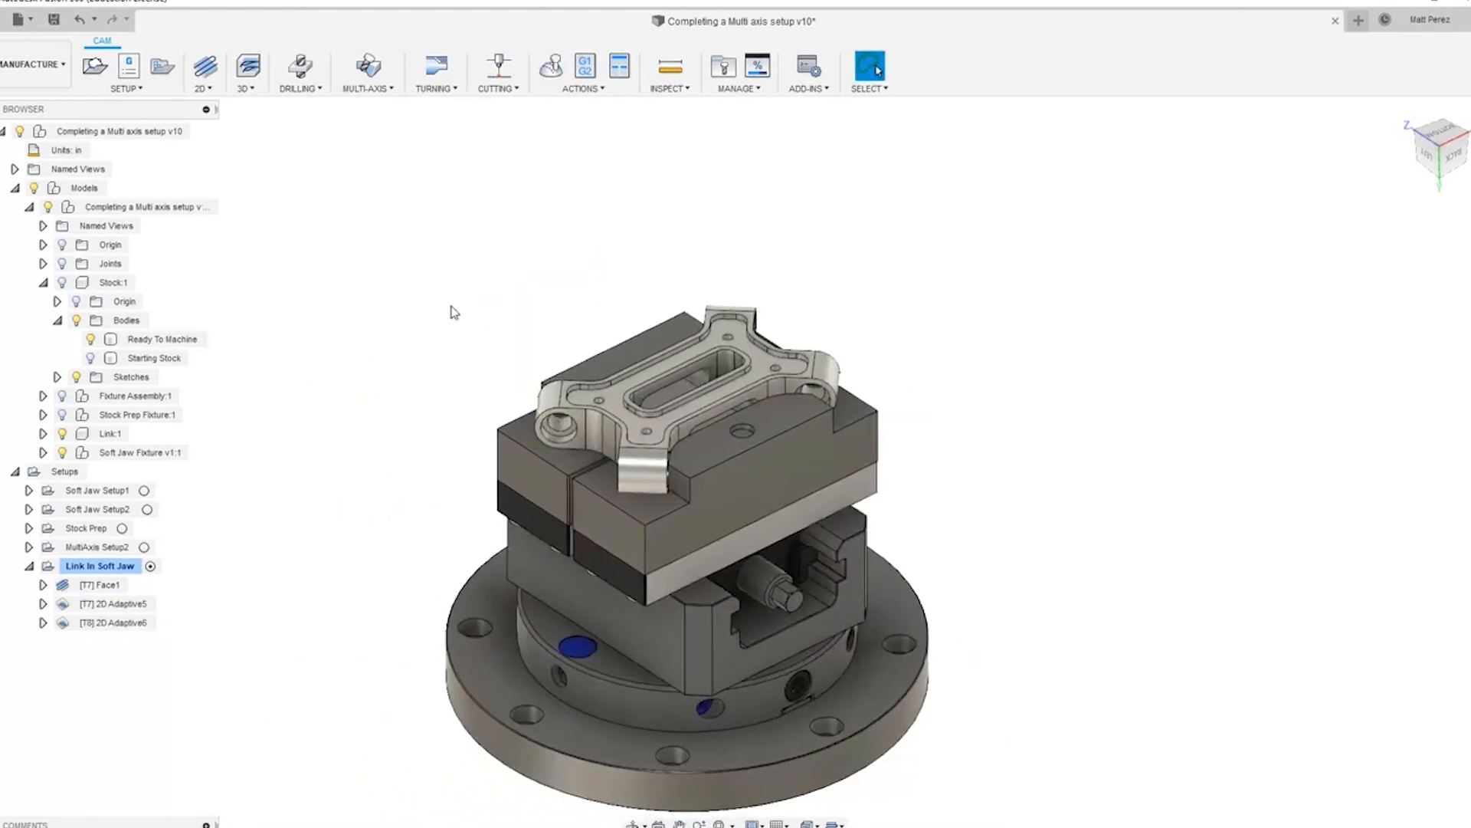
{"action": "left_click", "coordinate": [54, 21]}
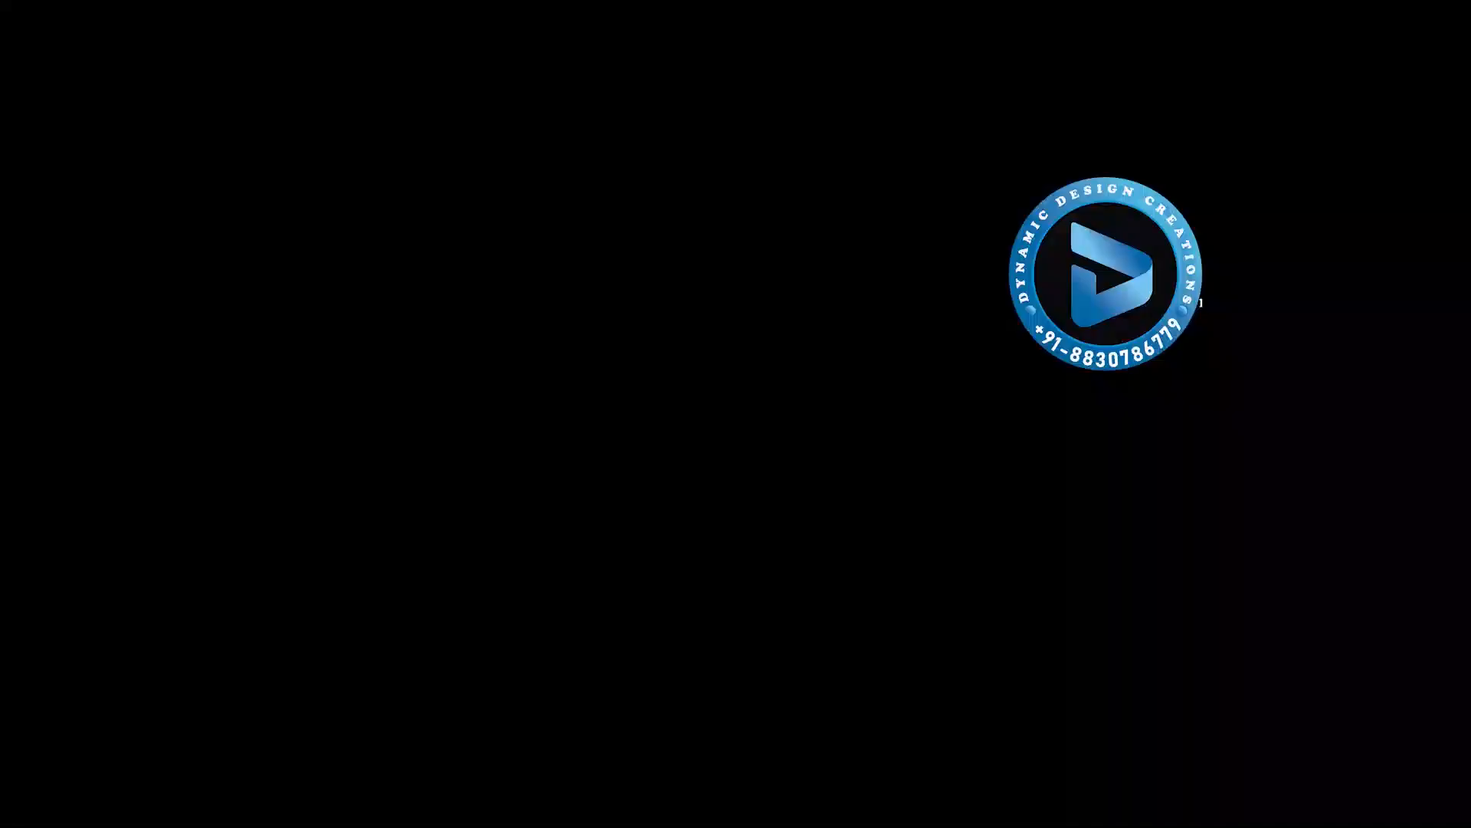